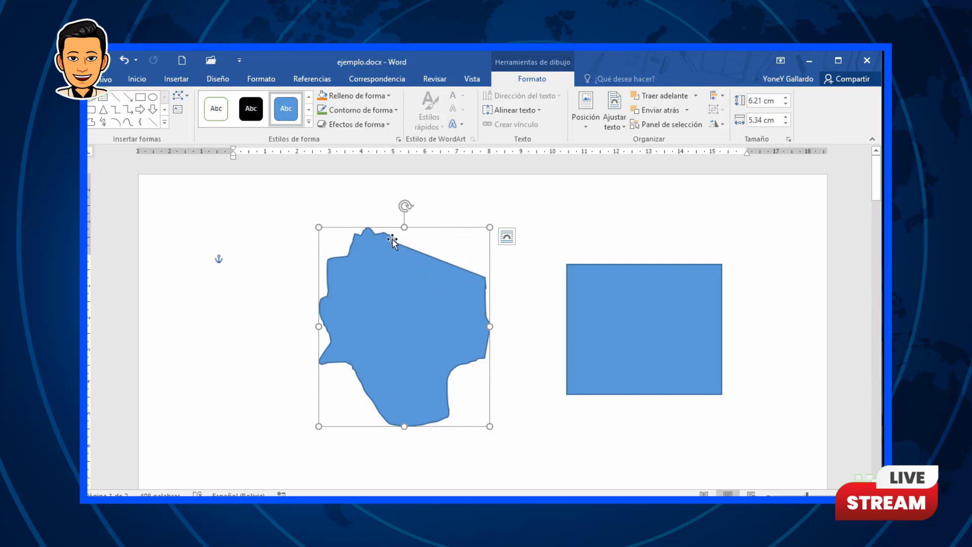
Step: Edit the points of the freeform shape, pulling its upper-right corner outward and adjusting the curve handle of the top edge
{"action": "left_click", "coordinate": [184, 95]}
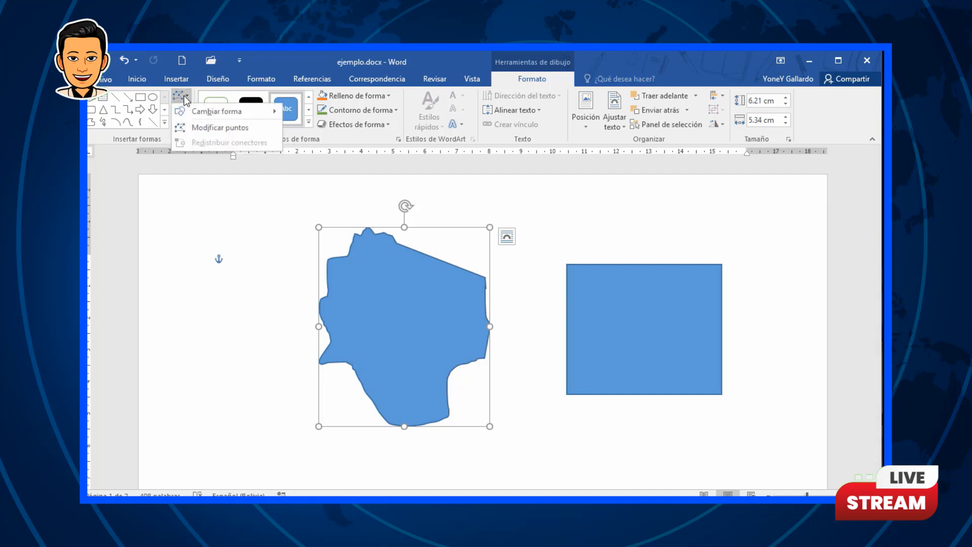
{"action": "left_click", "coordinate": [196, 125]}
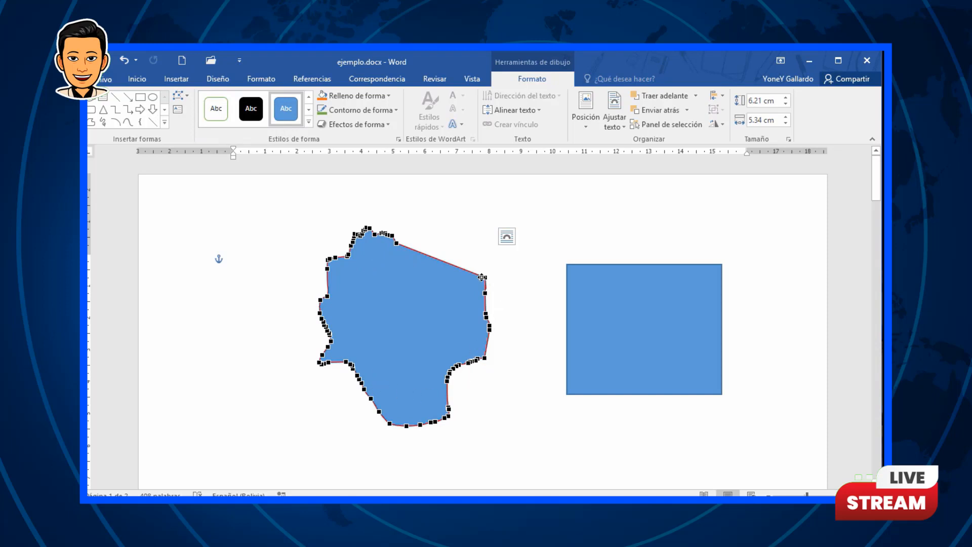
{"action": "left_click_drag", "start_coordinate": [486, 277], "coordinate": [531, 208]}
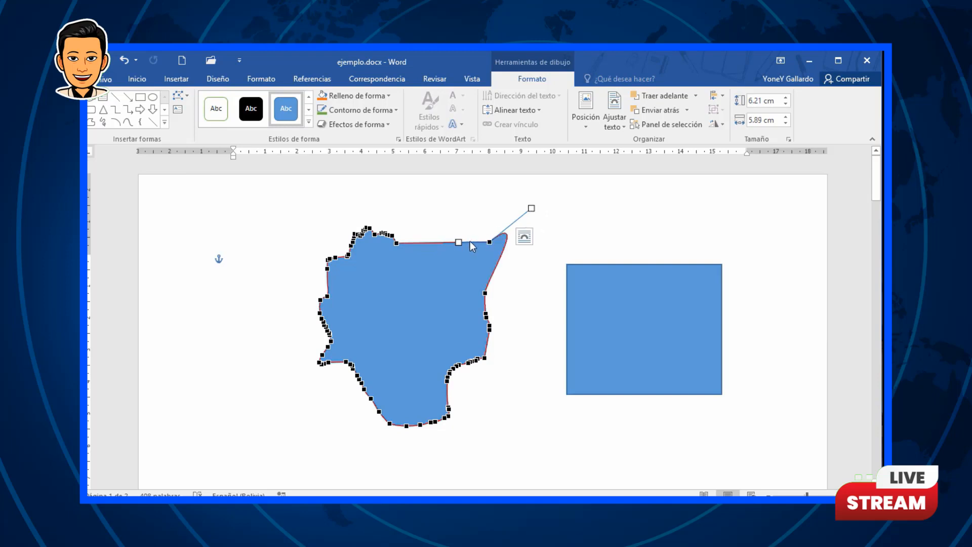
{"action": "left_click_drag", "start_coordinate": [458, 241], "coordinate": [450, 220]}
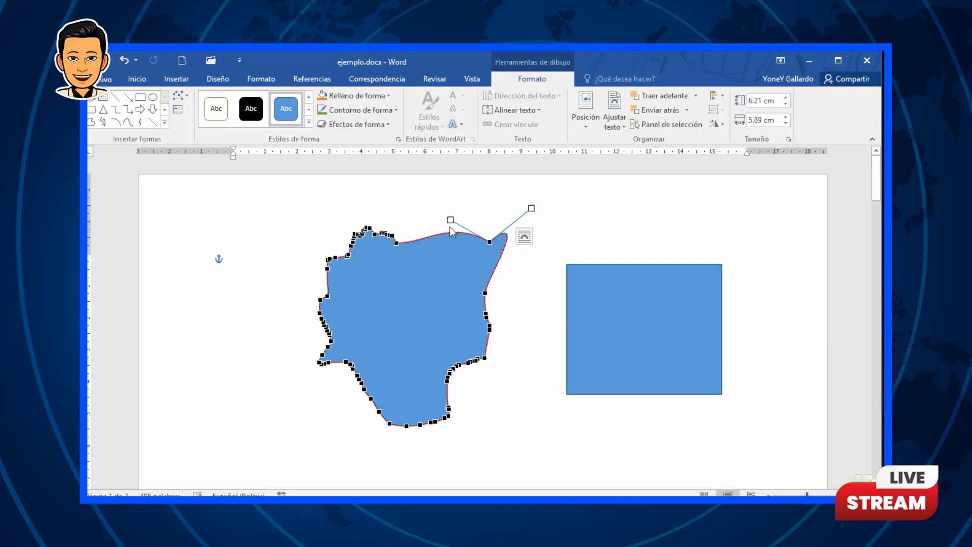
{"action": "left_click", "coordinate": [514, 387]}
{"action": "left_click", "coordinate": [429, 277]}
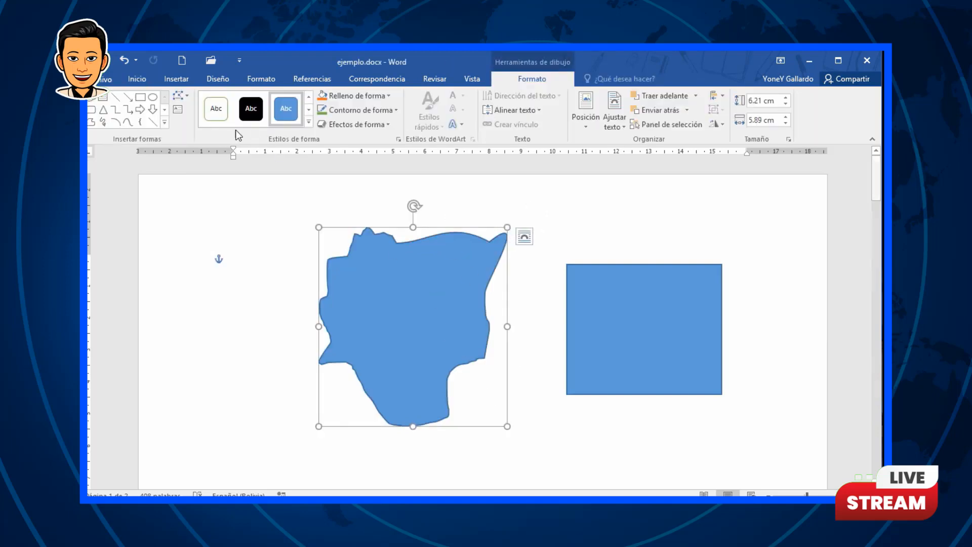
Step: Change the freeform shape into a rectangle with one rounded and one snipped corner
{"action": "left_click", "coordinate": [180, 96]}
{"action": "mouse_move", "coordinate": [244, 112]}
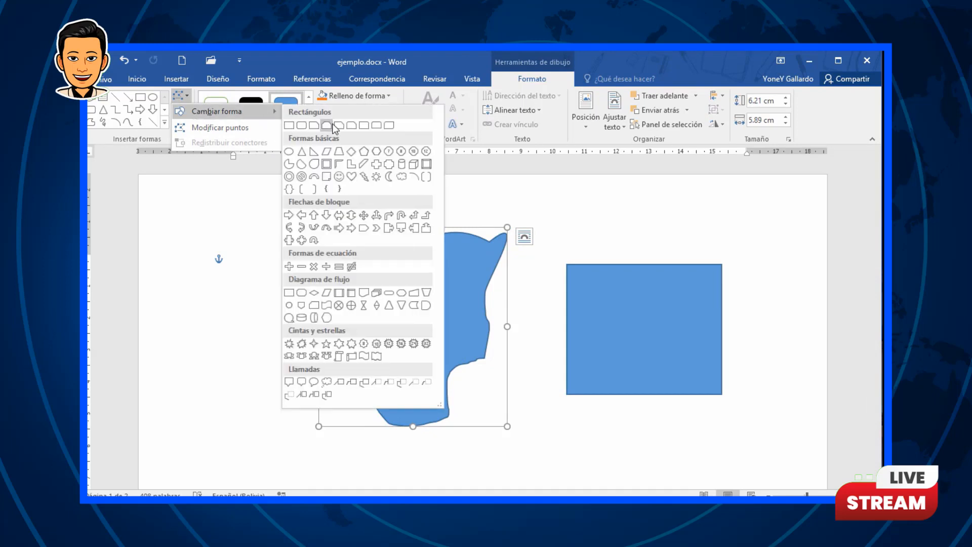
{"action": "left_click", "coordinate": [352, 125]}
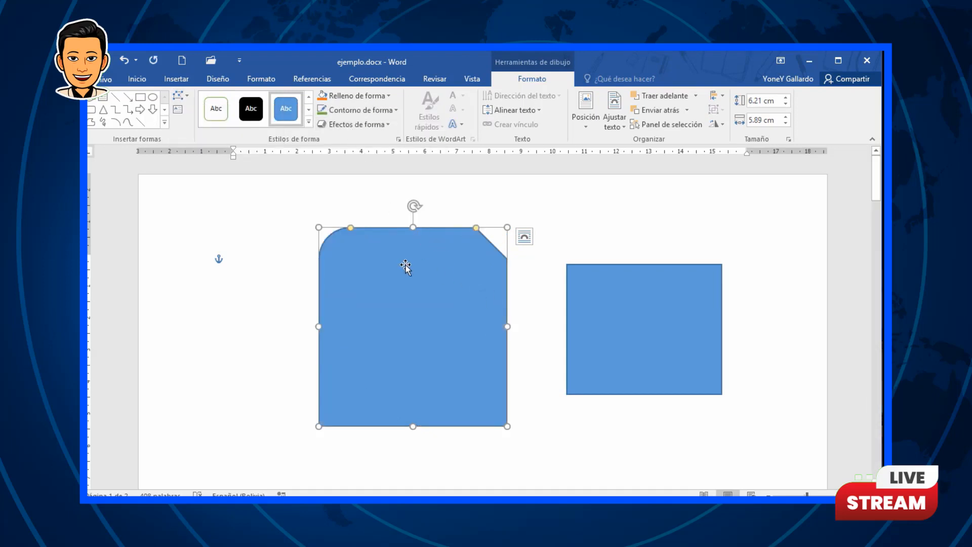
Step: Apply the dark blue theme shape style to the rectangle on the right
{"action": "left_click", "coordinate": [305, 123]}
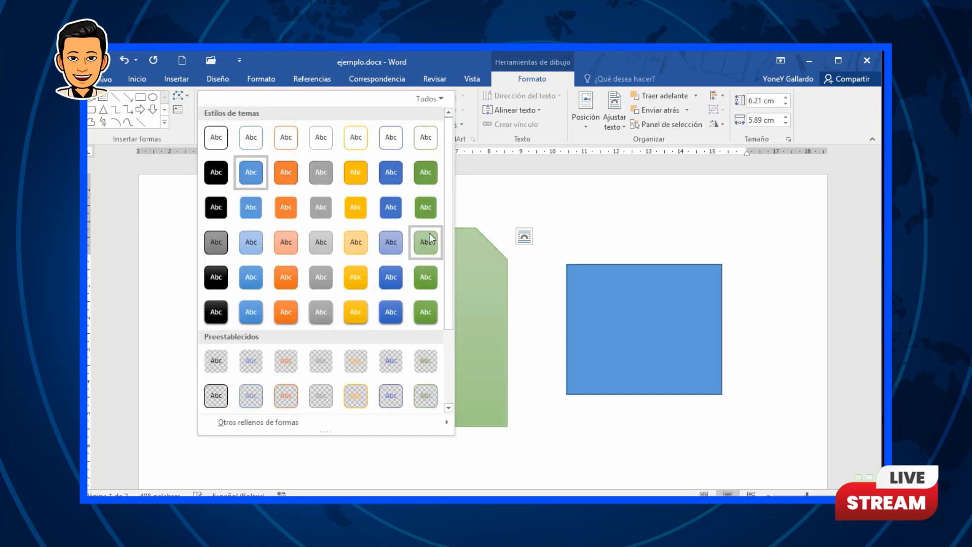
{"action": "left_click", "coordinate": [636, 319]}
{"action": "left_click", "coordinate": [634, 317]}
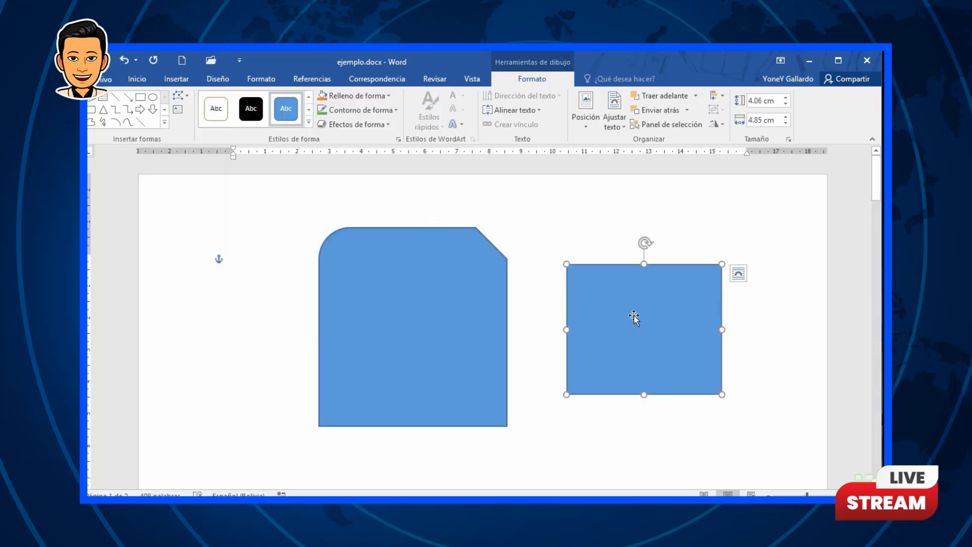
{"action": "left_click", "coordinate": [309, 122]}
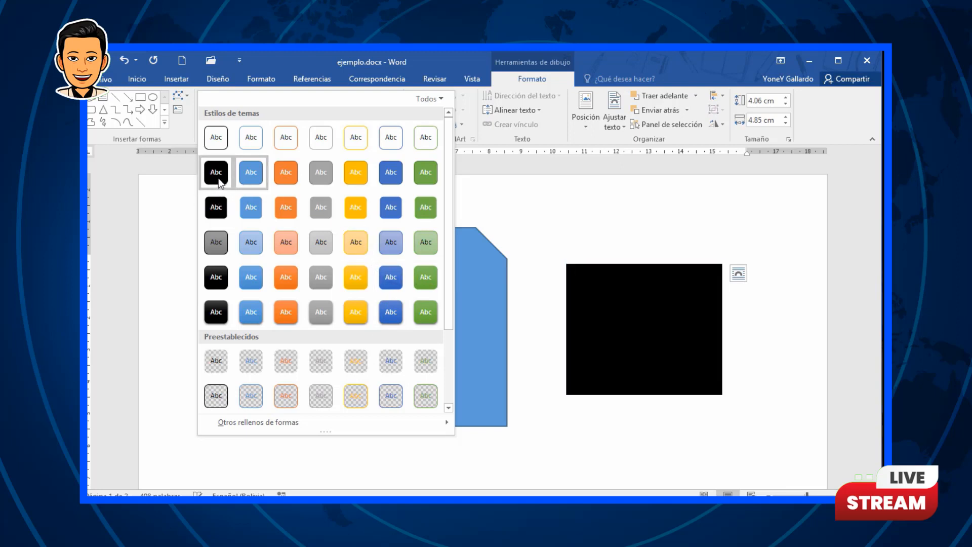
{"action": "left_click", "coordinate": [376, 172]}
Step: Change the right rectangle into a regular pentagon and stretch it down to about 5.14 cm tall
{"action": "left_click", "coordinate": [178, 95]}
{"action": "mouse_move", "coordinate": [213, 114]}
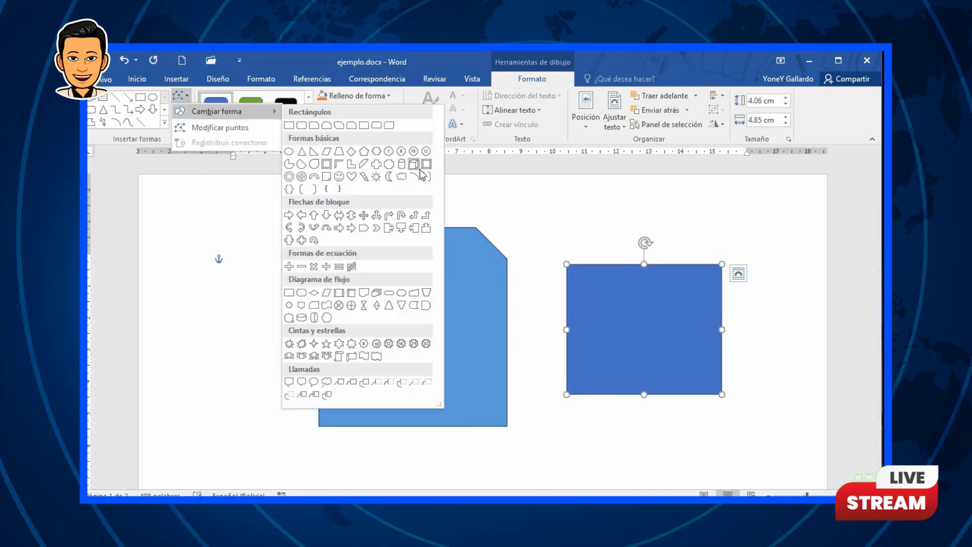
{"action": "left_click", "coordinate": [364, 152]}
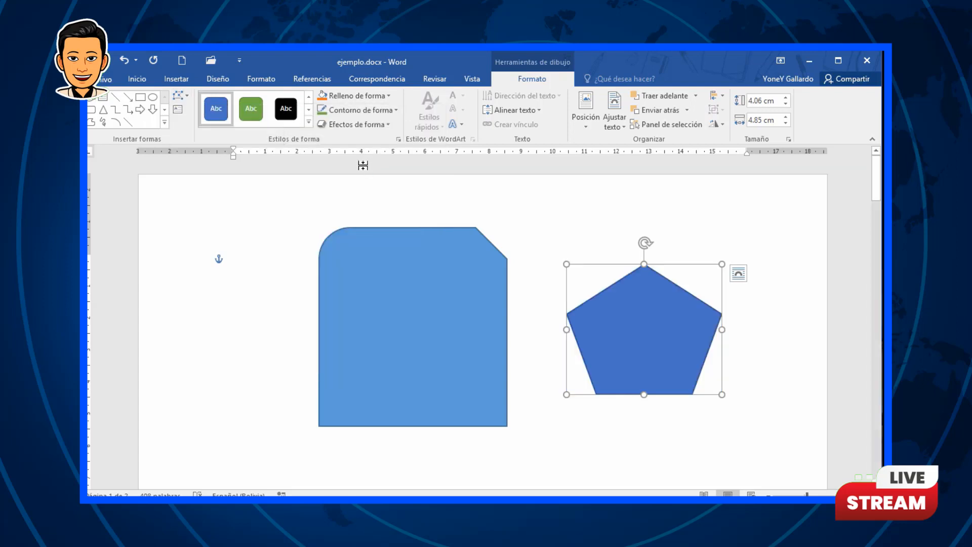
{"action": "left_click_drag", "start_coordinate": [643, 394], "coordinate": [642, 429]}
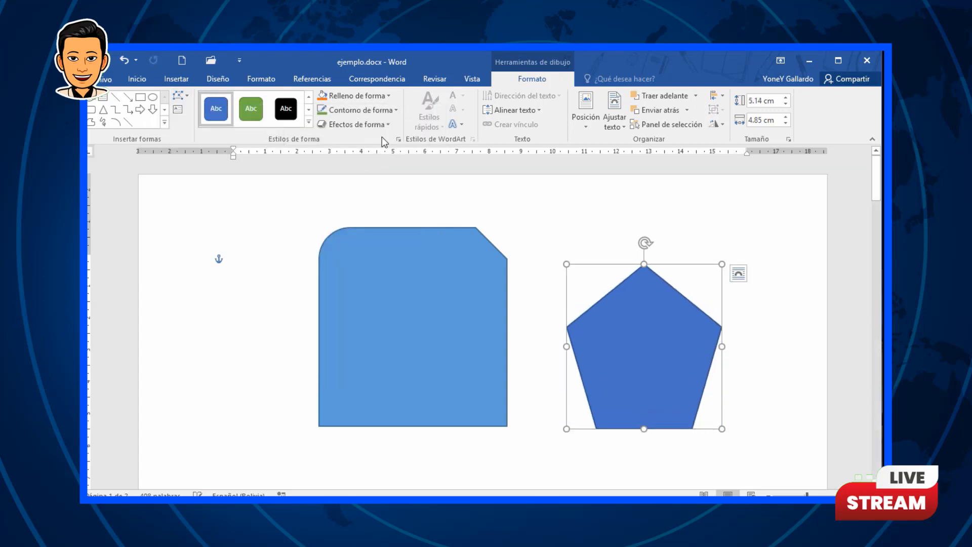
Step: Apply the green theme shape style to the pentagon
{"action": "left_click", "coordinate": [256, 118]}
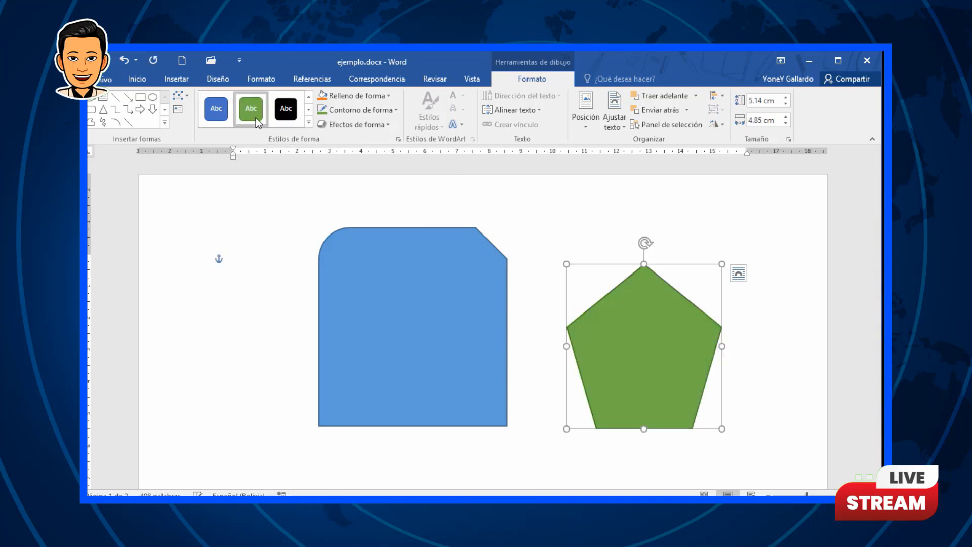
{"action": "left_click", "coordinate": [308, 123]}
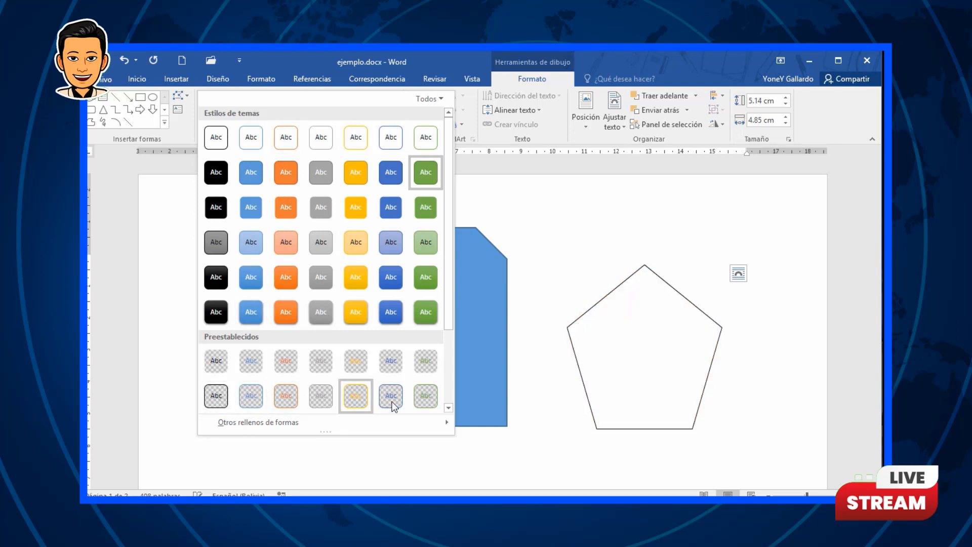
{"action": "left_click", "coordinate": [647, 332]}
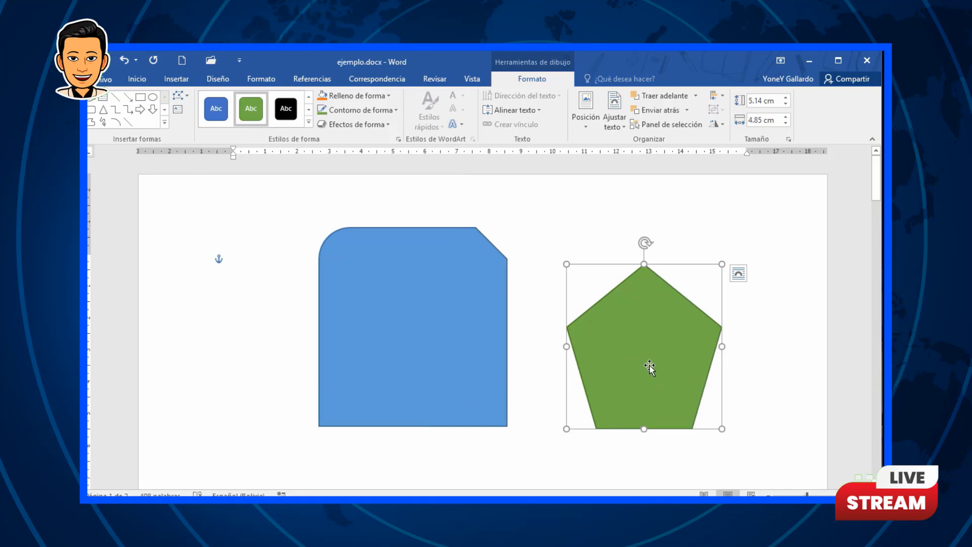
{"action": "right_click", "coordinate": [632, 310]}
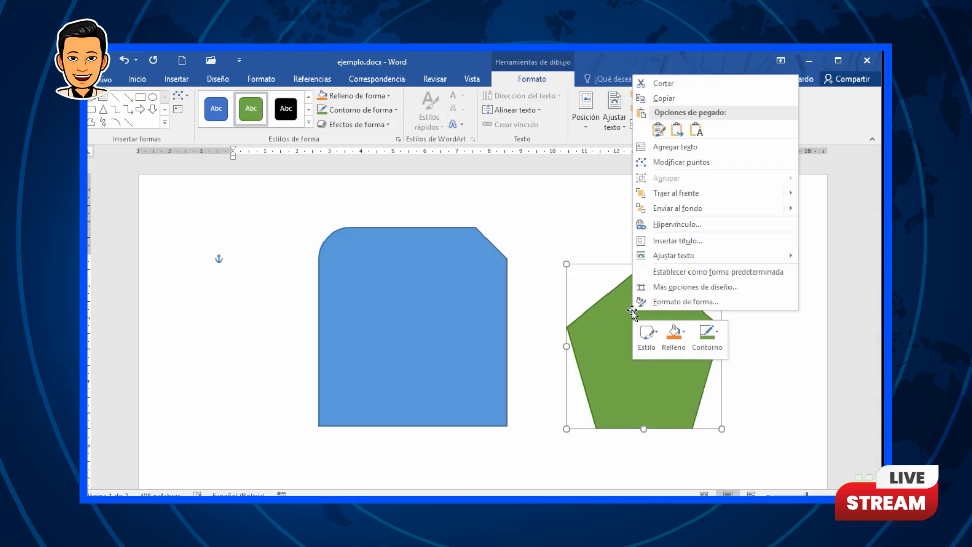
{"action": "left_click", "coordinate": [696, 146]}
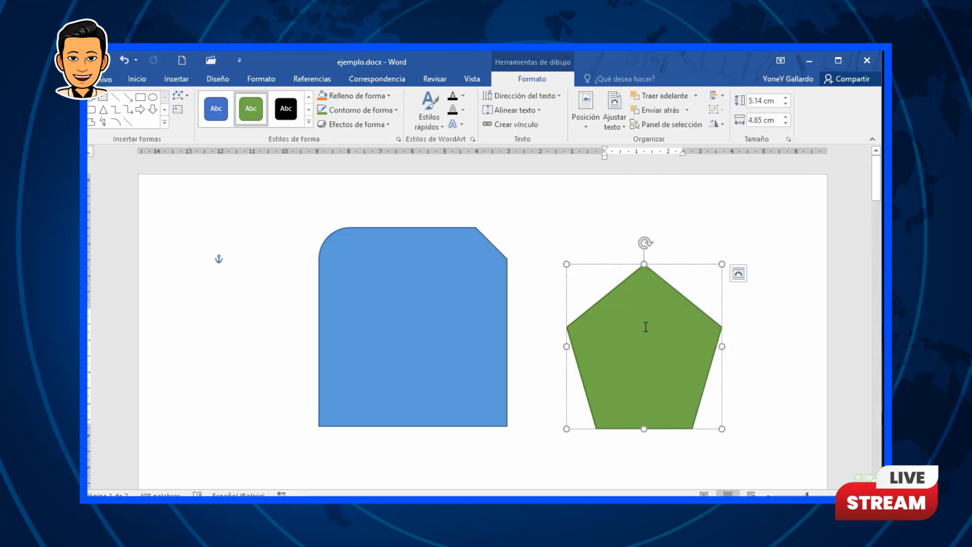
{"action": "left_click", "coordinate": [747, 452]}
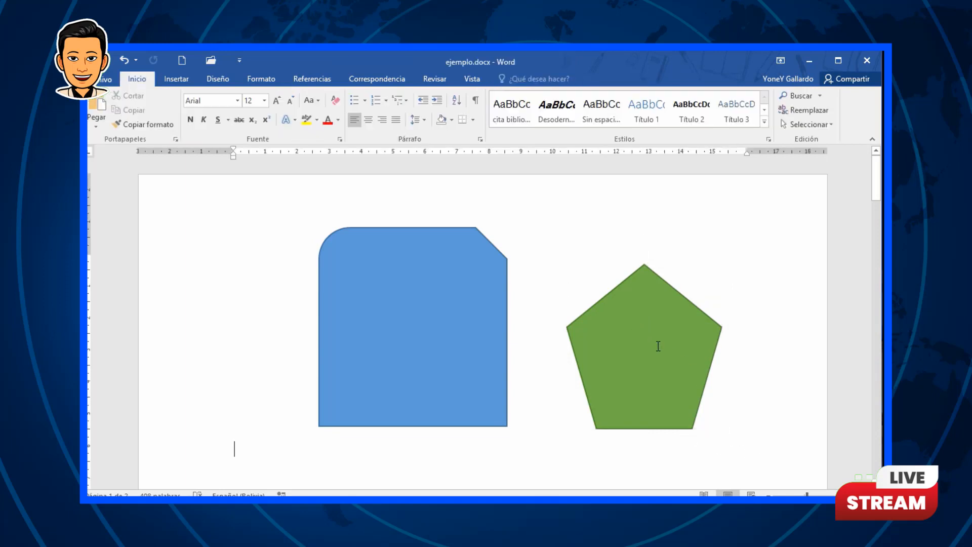
{"action": "right_click", "coordinate": [654, 344]}
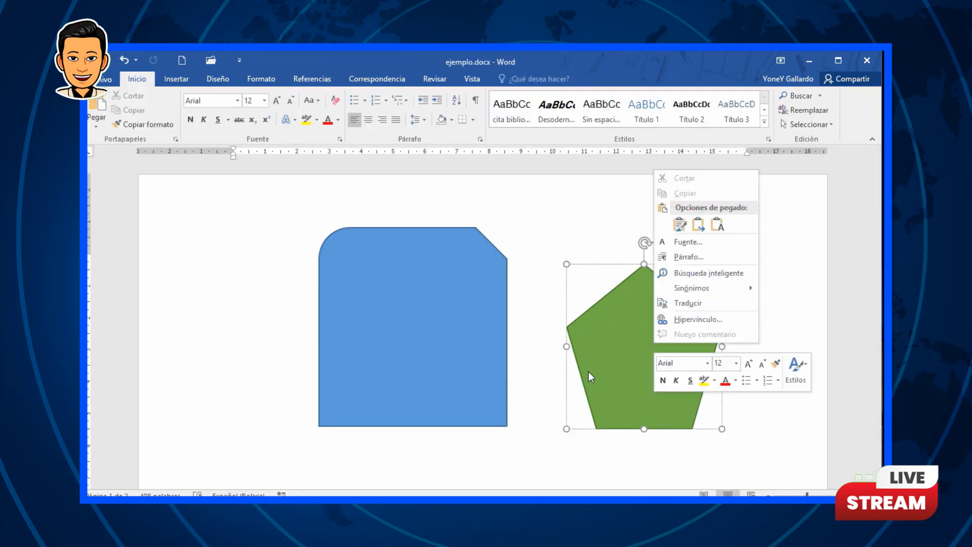
{"action": "left_click", "coordinate": [586, 344]}
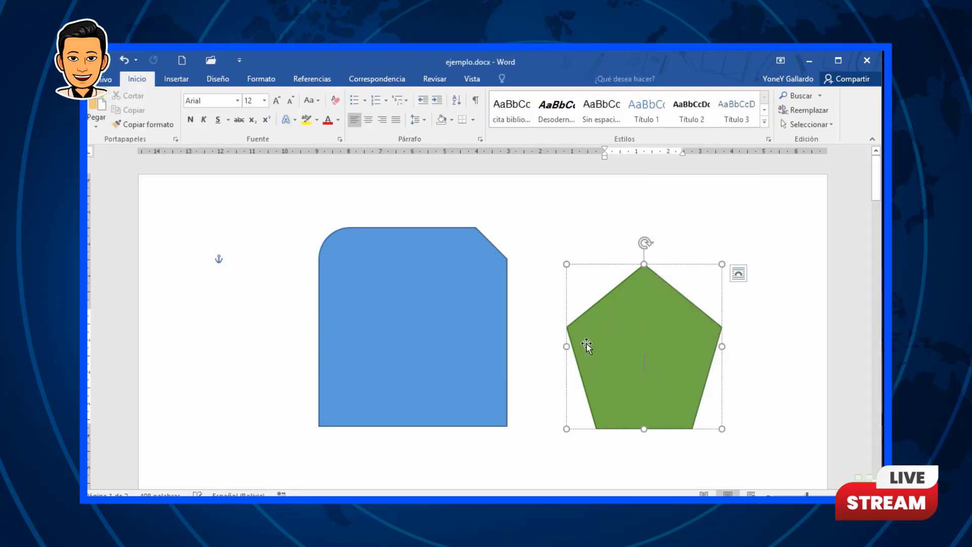
Step: Add the text "Este es un texto de ejemplo que se acomoda a la forma." inside the pentagon
{"action": "right_click", "coordinate": [614, 285]}
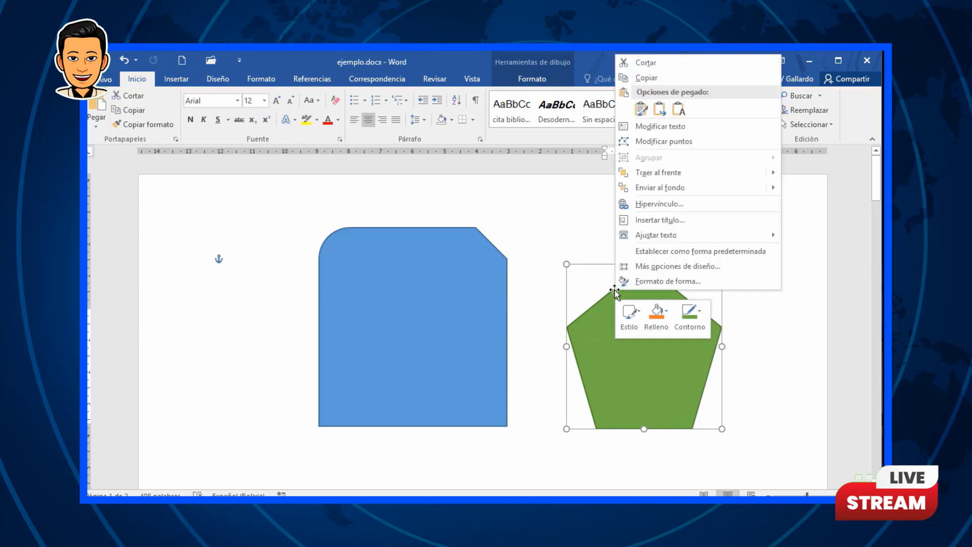
{"action": "left_click", "coordinate": [673, 130]}
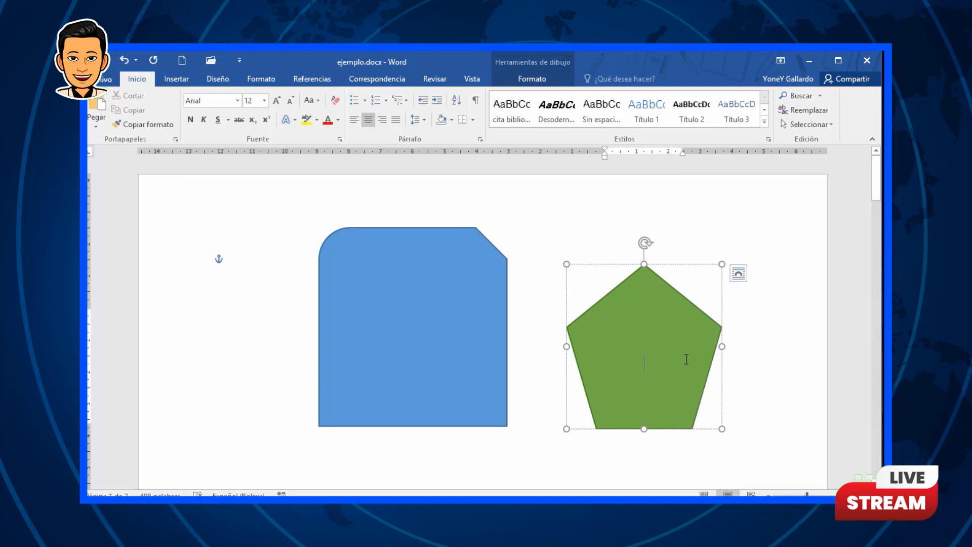
{"action": "type", "text": "Este es u"}
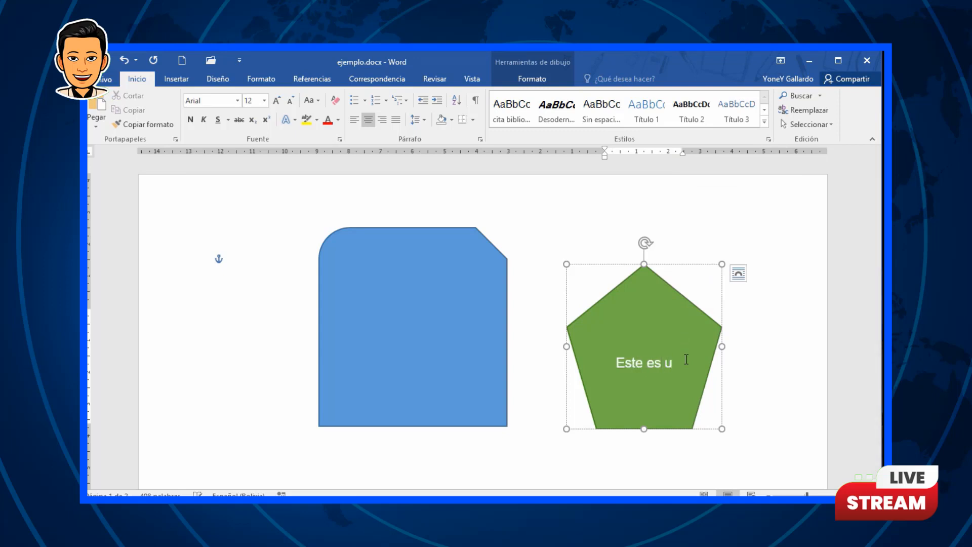
{"action": "type", "text": "n texto de eje"}
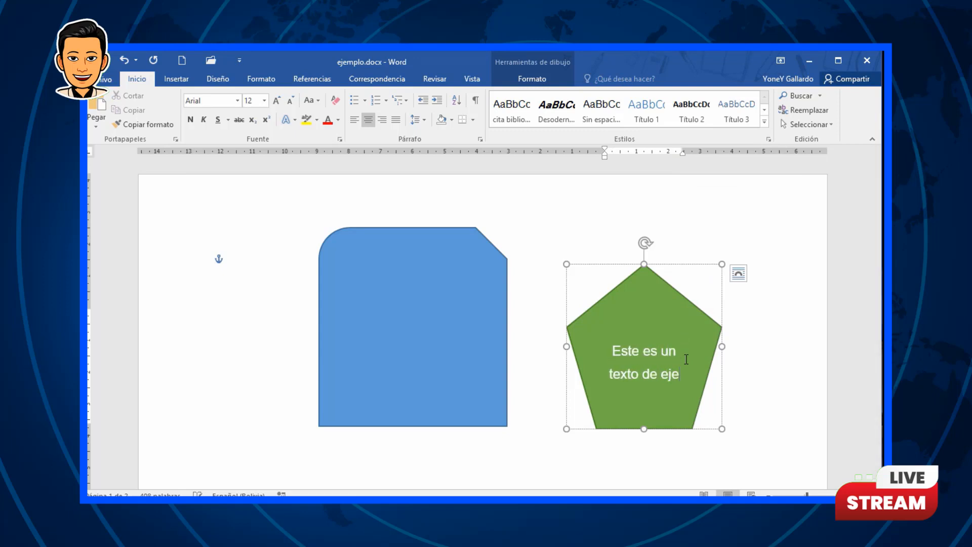
{"action": "type", "text": "mplo que se aco"}
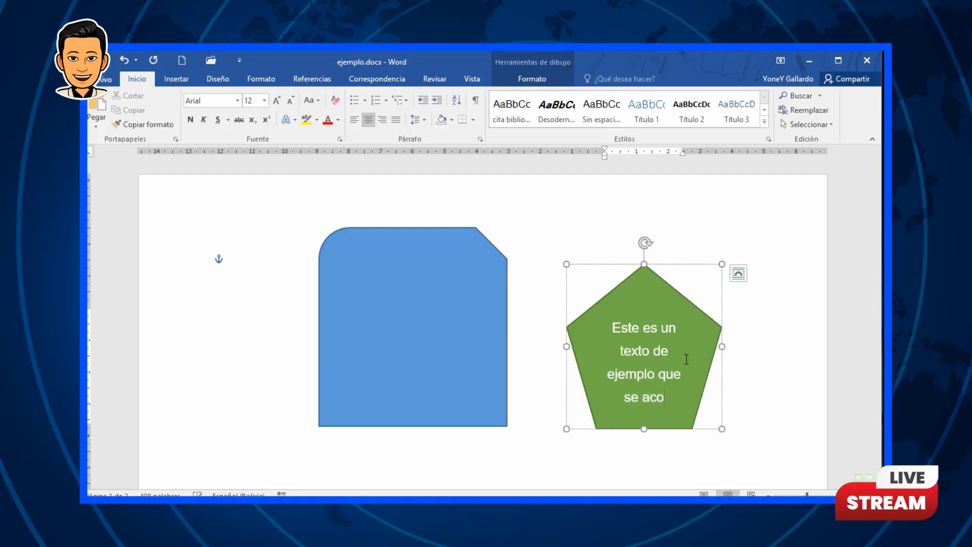
{"action": "type", "text": "moda a la forma."}
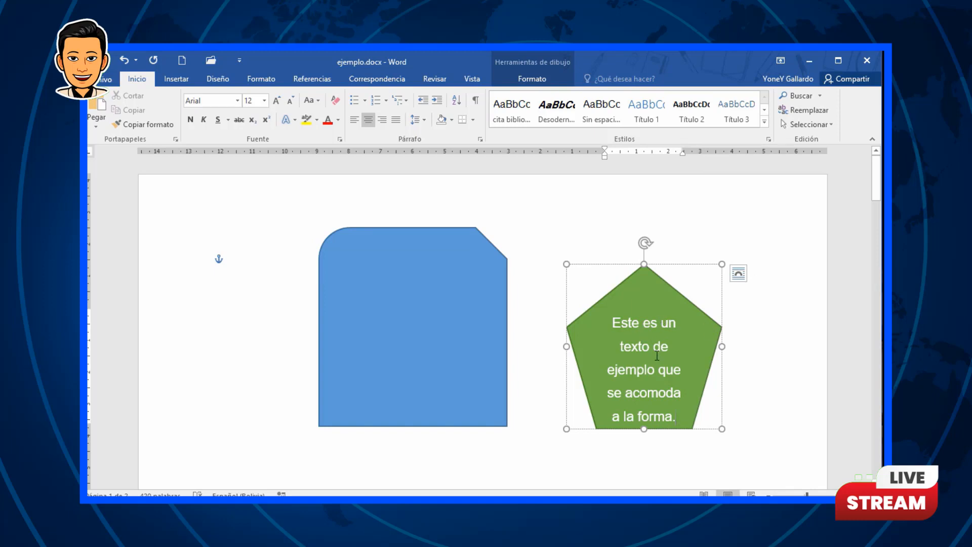
Step: Apply an intense gold theme shape style to the pentagon
{"action": "left_click", "coordinate": [670, 285]}
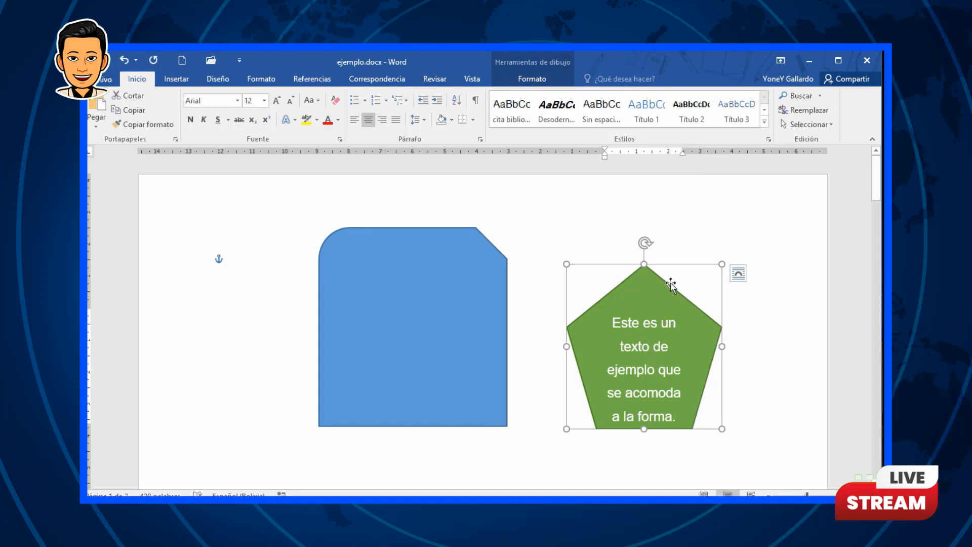
{"action": "left_click", "coordinate": [542, 80]}
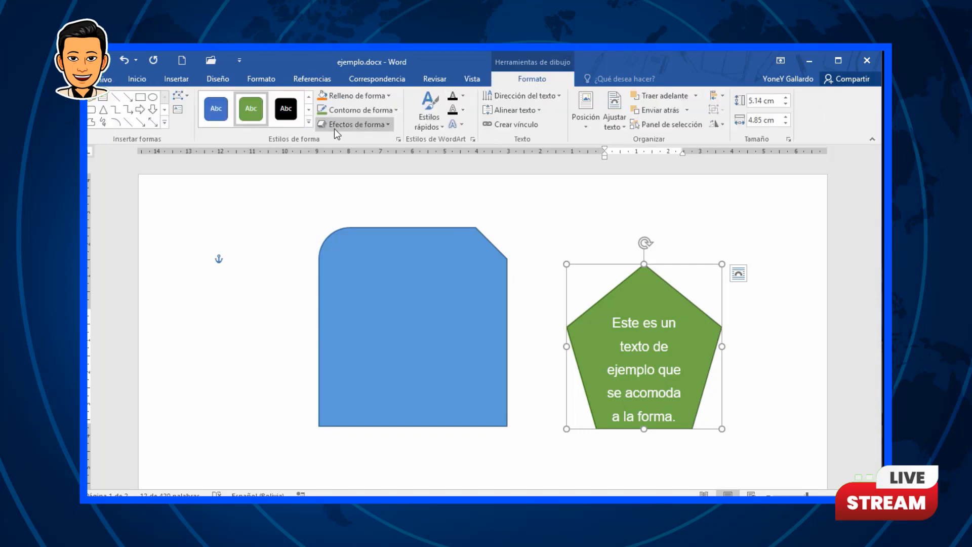
{"action": "left_click", "coordinate": [307, 125]}
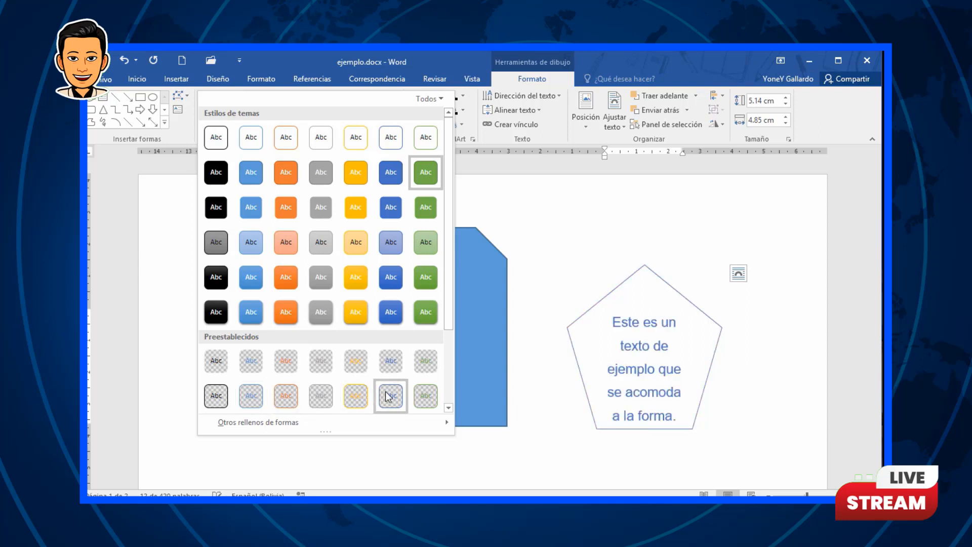
{"action": "left_click", "coordinate": [392, 310]}
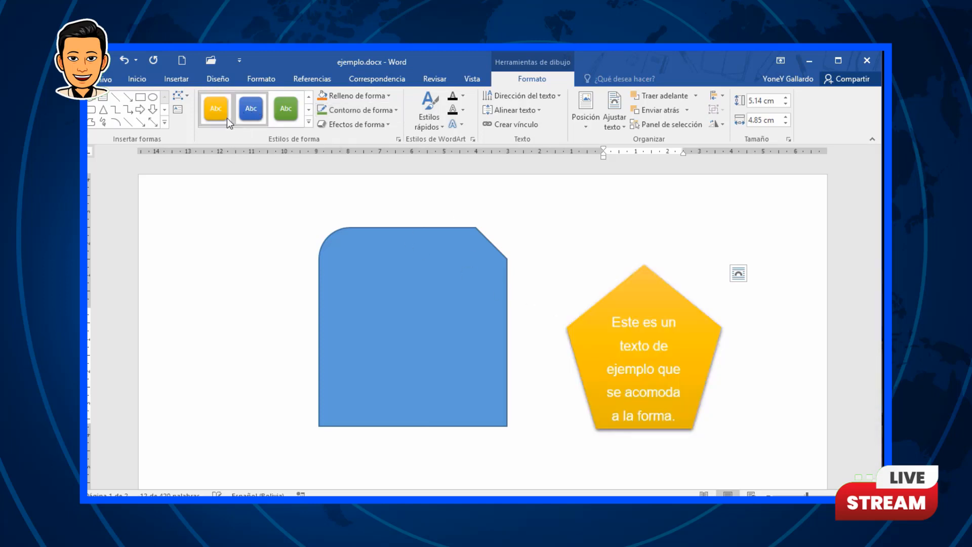
Step: Set the pentagon's shape fill to the green theme colour
{"action": "left_click", "coordinate": [389, 95]}
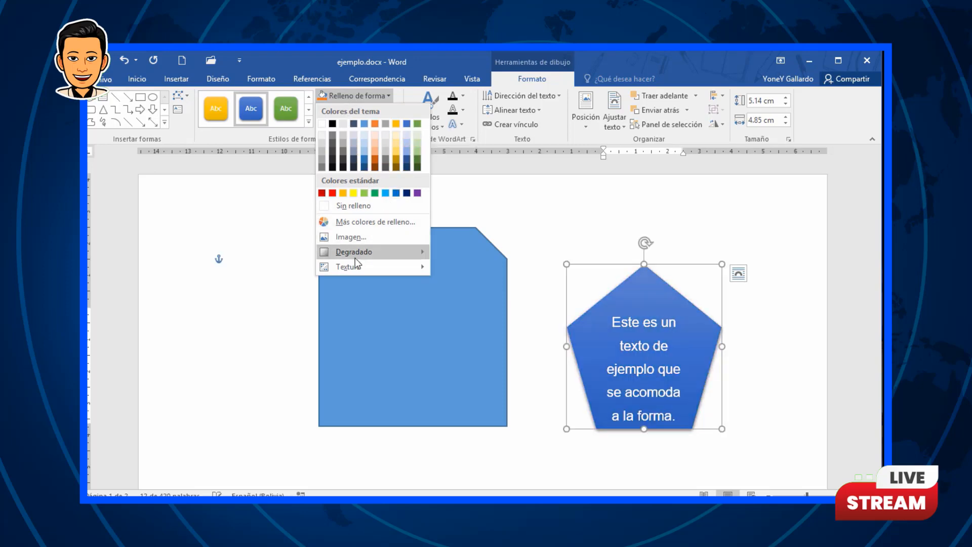
{"action": "mouse_move", "coordinate": [366, 257]}
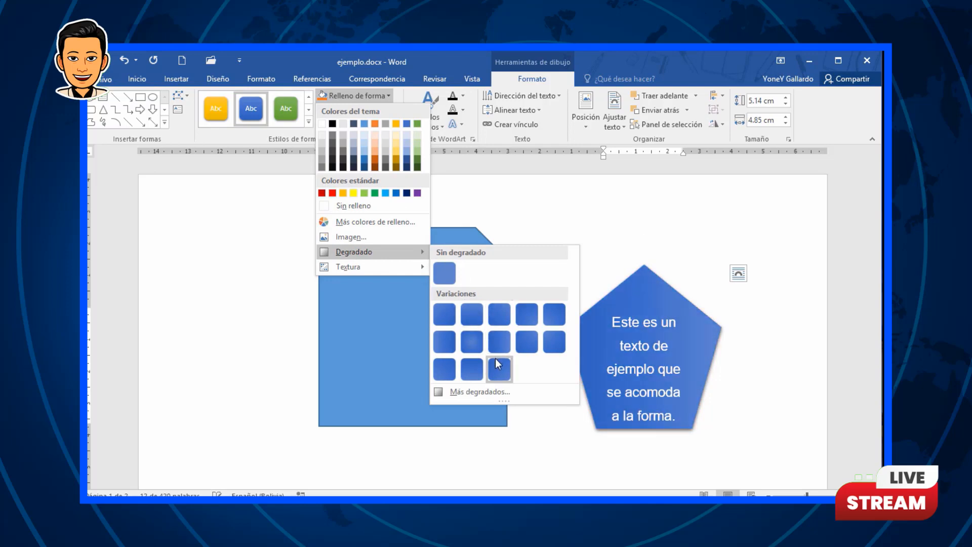
{"action": "left_click", "coordinate": [416, 124]}
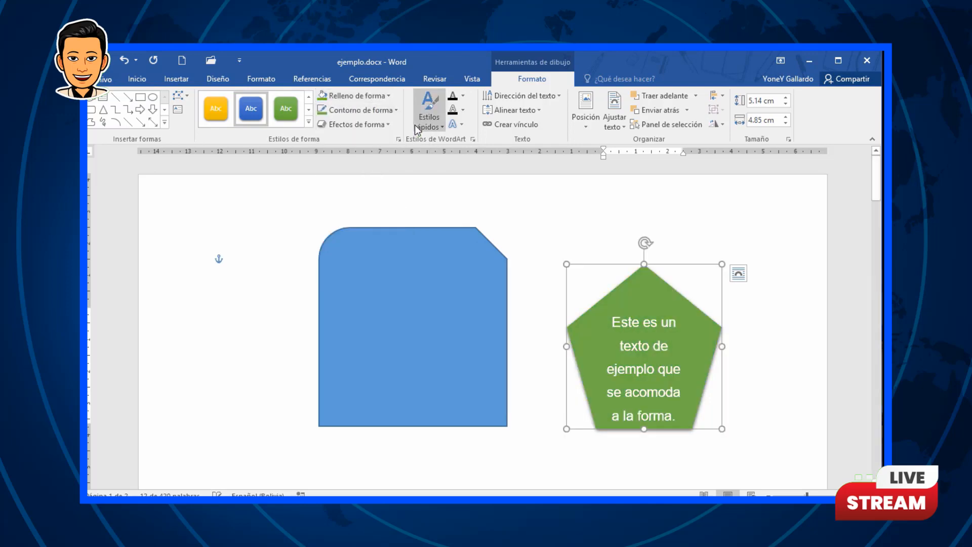
Step: Apply a dark green gradient variation to the pentagon's fill
{"action": "left_click", "coordinate": [389, 96]}
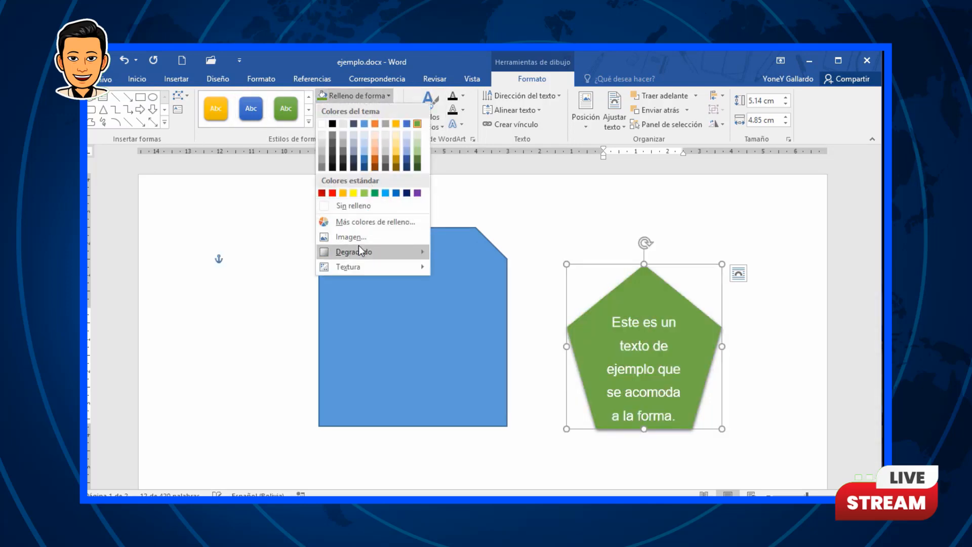
{"action": "mouse_move", "coordinate": [358, 251]}
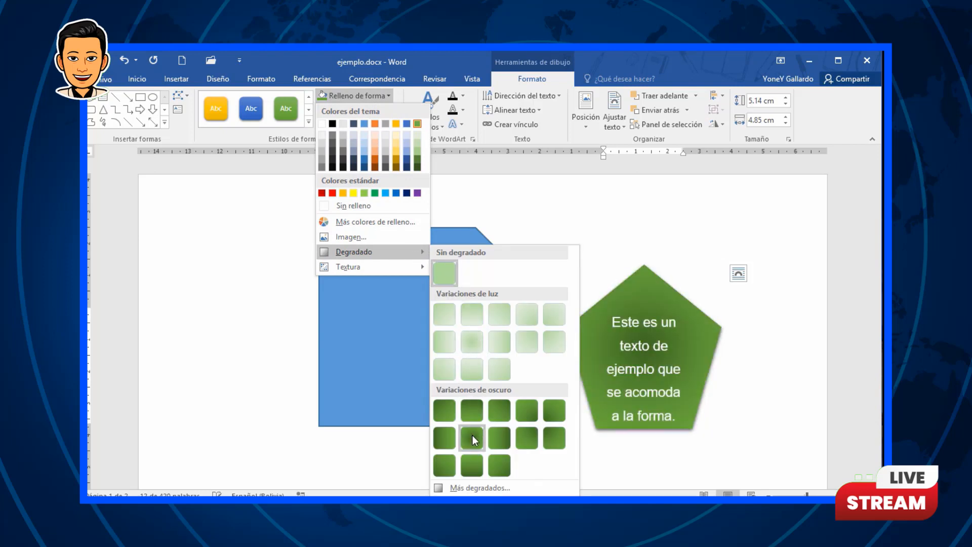
{"action": "left_click", "coordinate": [483, 420]}
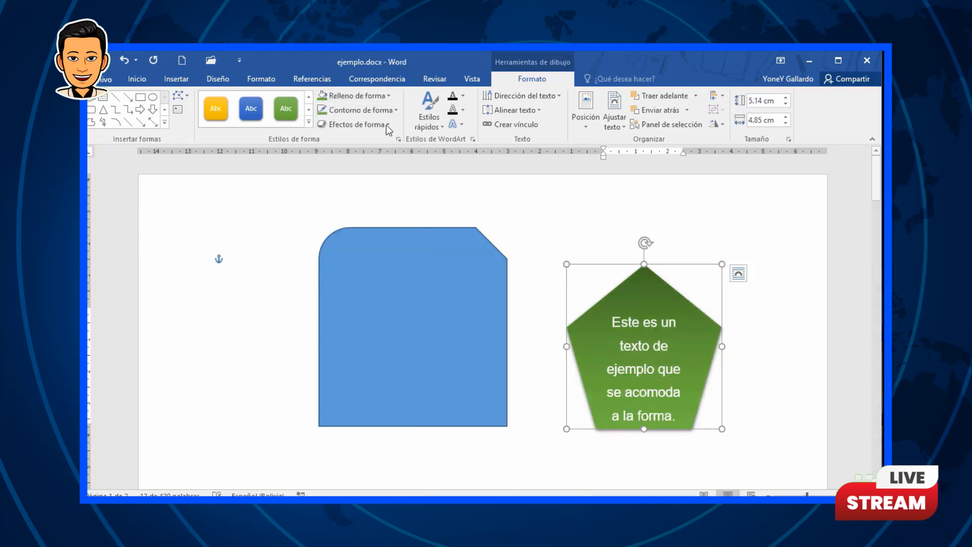
Step: Fill the pentagon with the green marble texture and move it slightly to the right
{"action": "left_click", "coordinate": [387, 94]}
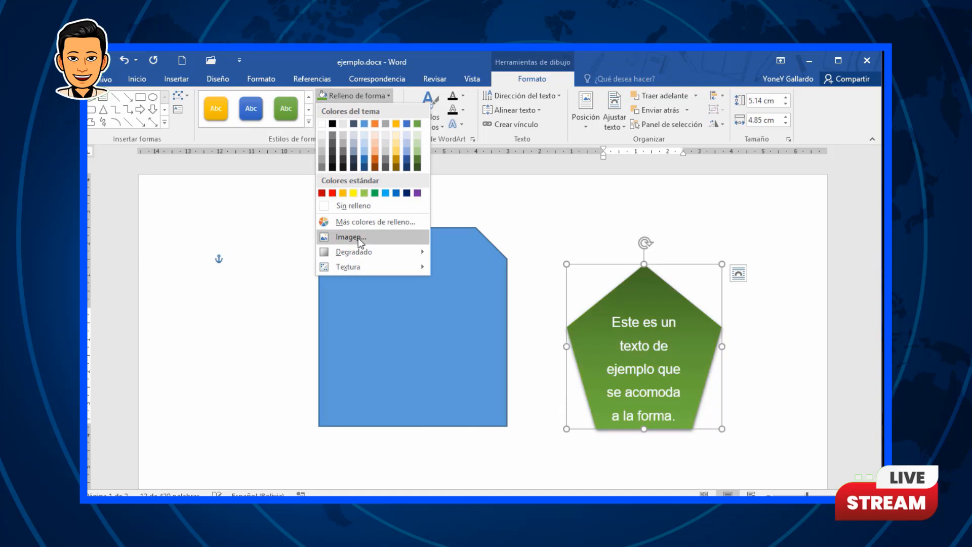
{"action": "mouse_move", "coordinate": [378, 271]}
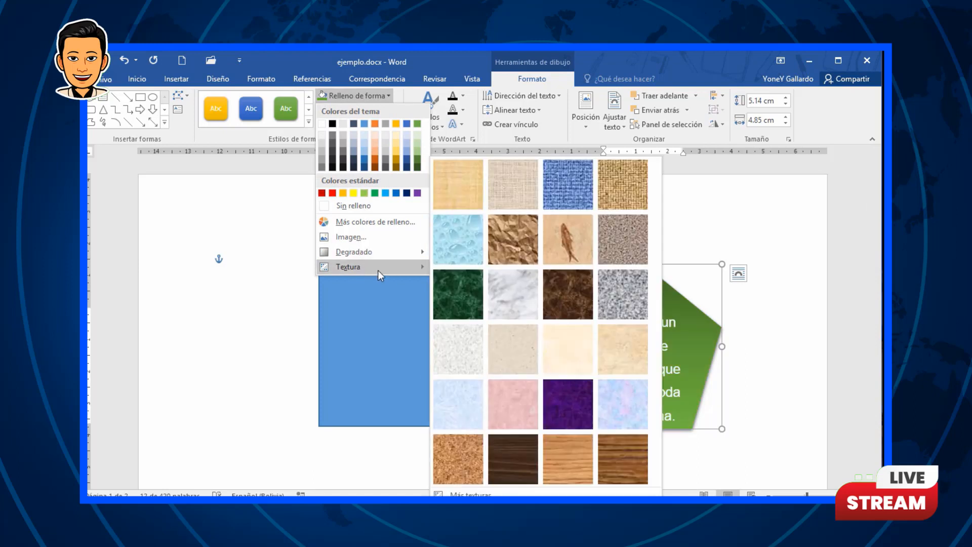
{"action": "left_click", "coordinate": [460, 279]}
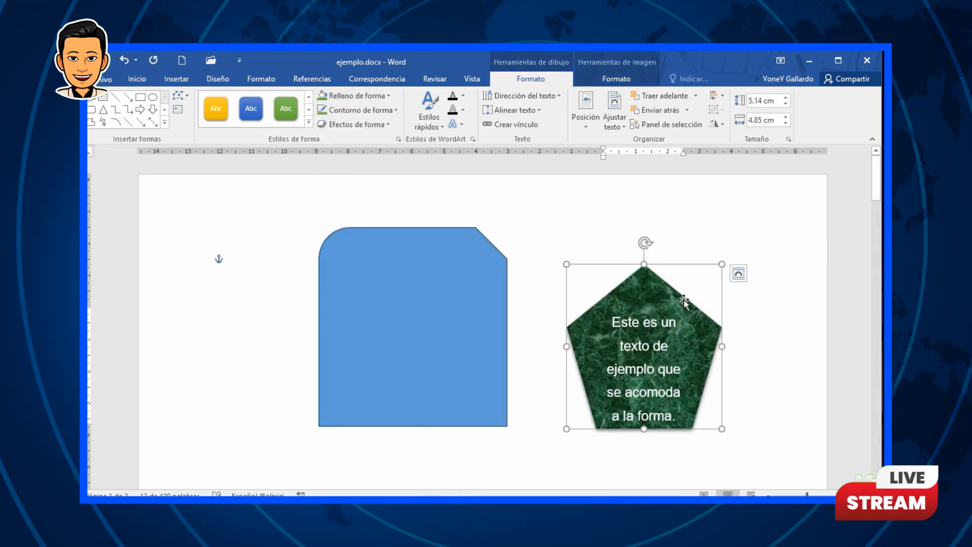
{"action": "left_click_drag", "start_coordinate": [683, 302], "coordinate": [739, 302]}
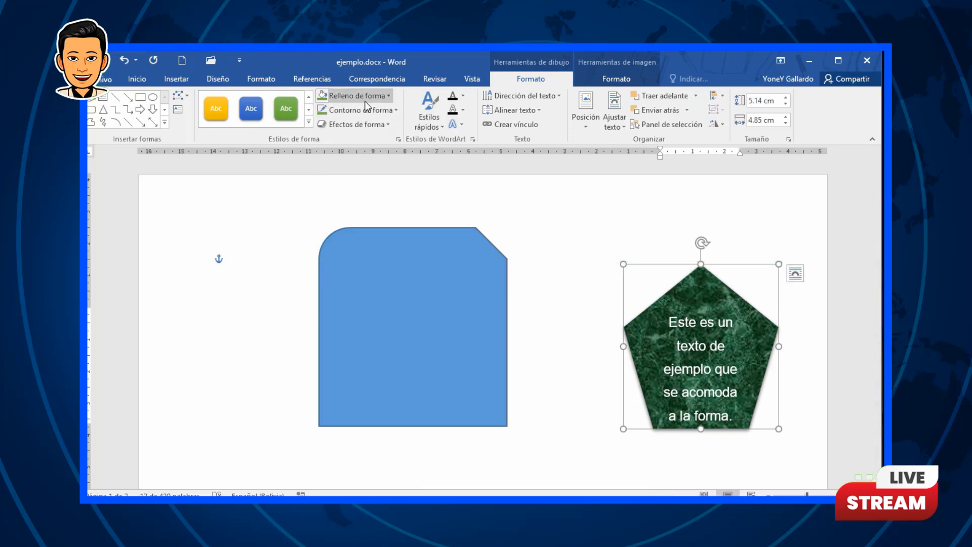
Step: Fill the pentagon with the picture 01.jpg from the Pictures folder, working offline
{"action": "left_click", "coordinate": [379, 95]}
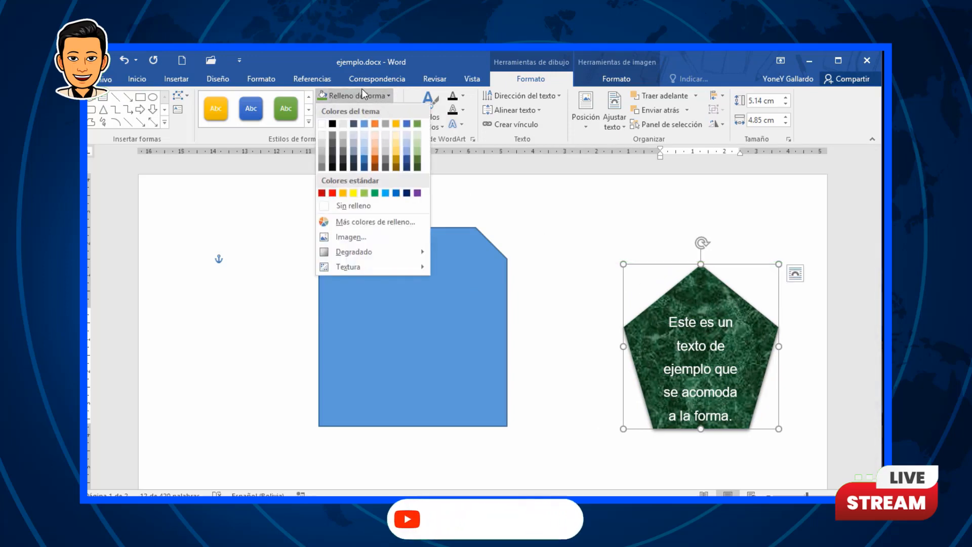
{"action": "left_click", "coordinate": [346, 238]}
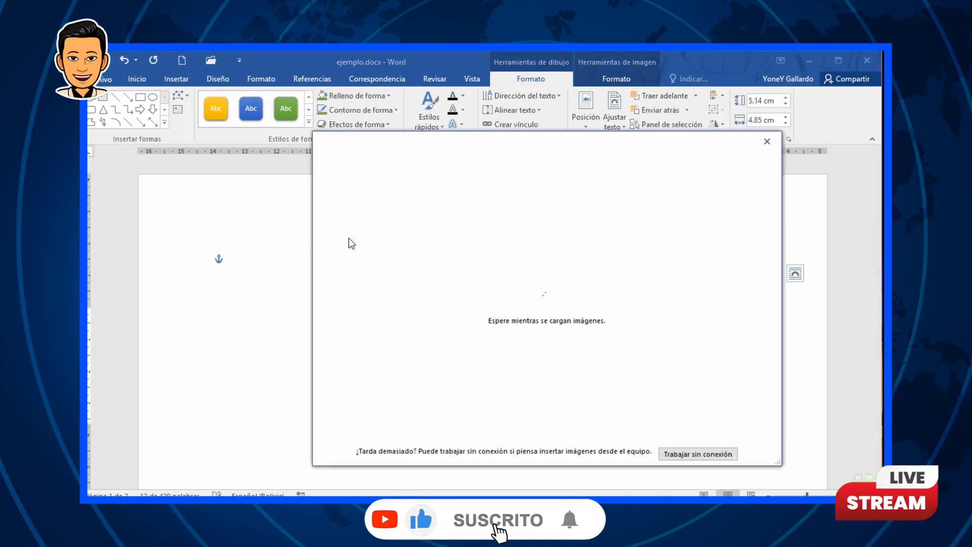
{"action": "left_click", "coordinate": [682, 455]}
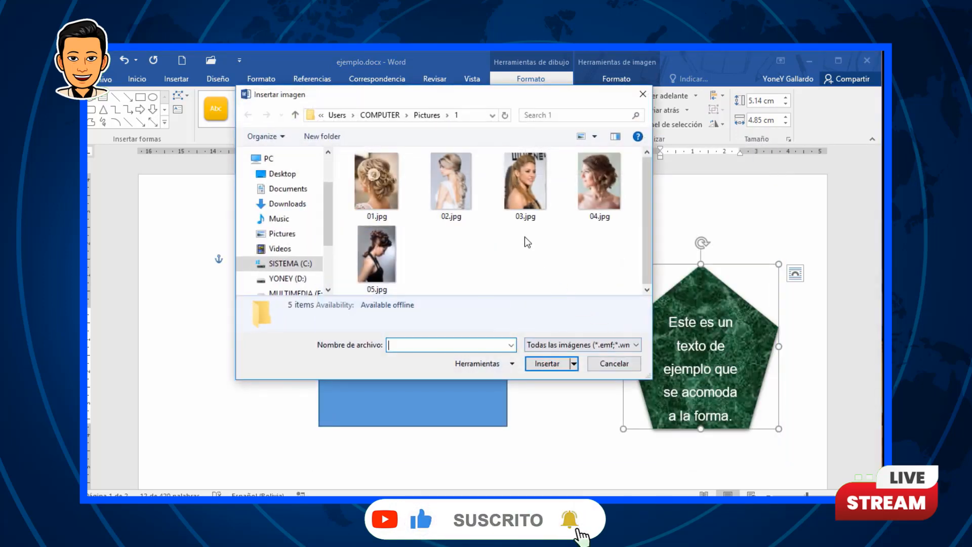
{"action": "left_click", "coordinate": [588, 187]}
{"action": "left_click", "coordinate": [406, 197]}
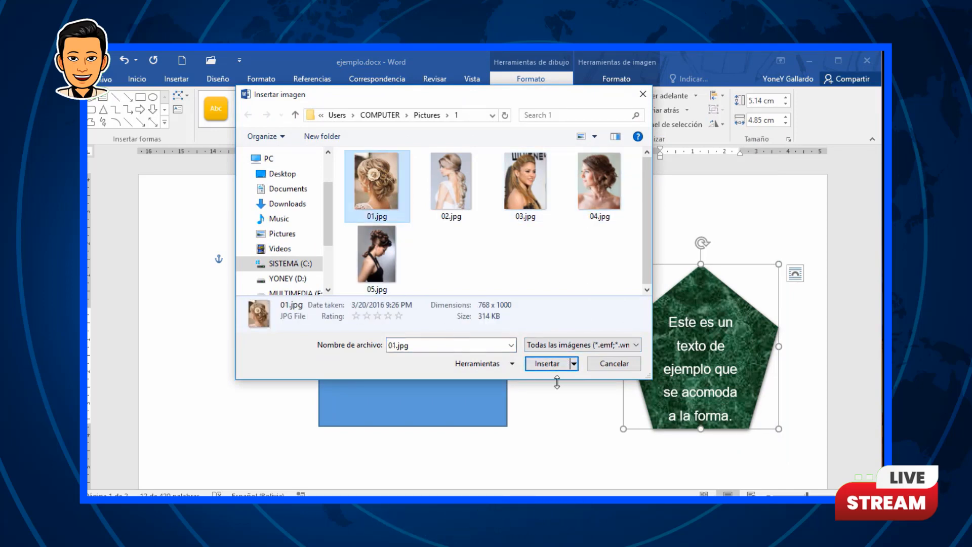
{"action": "left_click", "coordinate": [542, 364]}
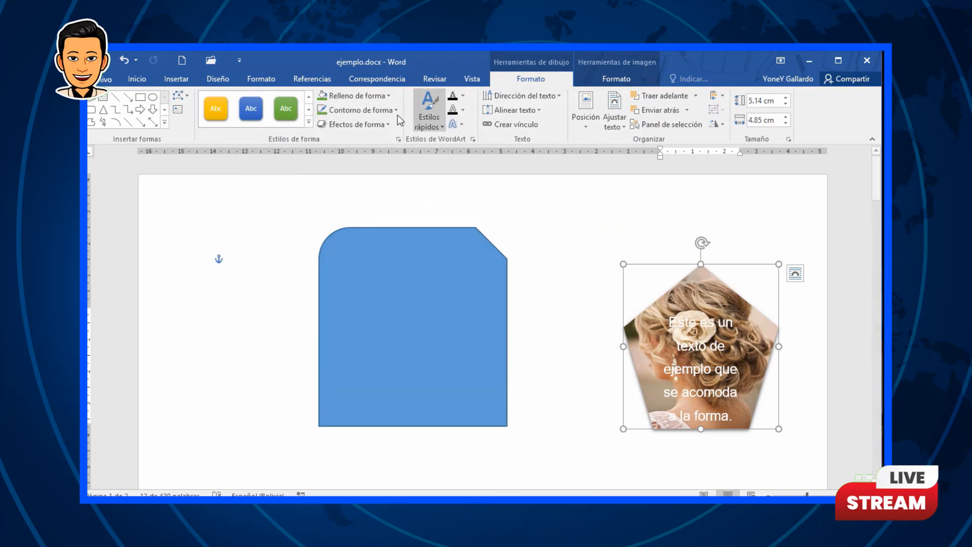
Step: Set the pentagon's fill to a custom bright blue colour
{"action": "left_click", "coordinate": [387, 96]}
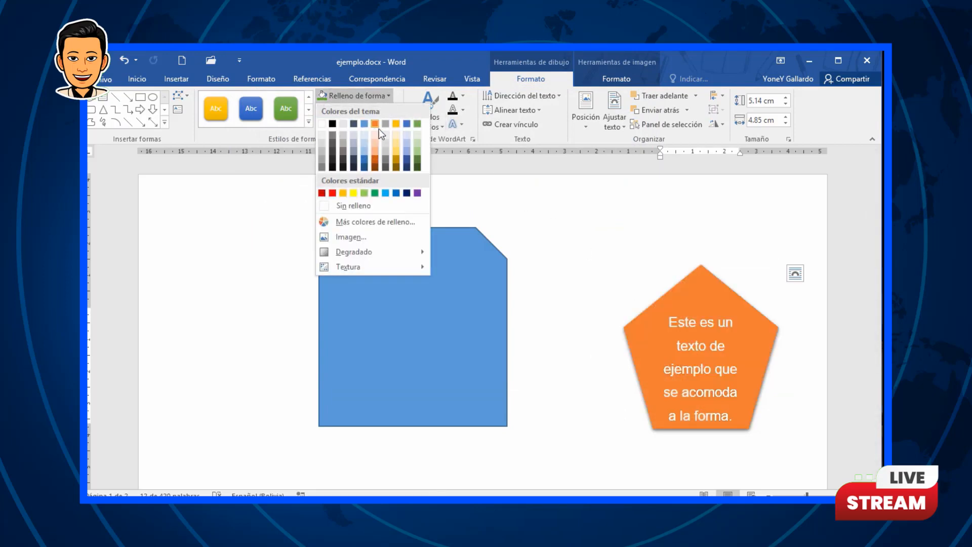
{"action": "left_click", "coordinate": [414, 124]}
{"action": "left_click", "coordinate": [385, 96]}
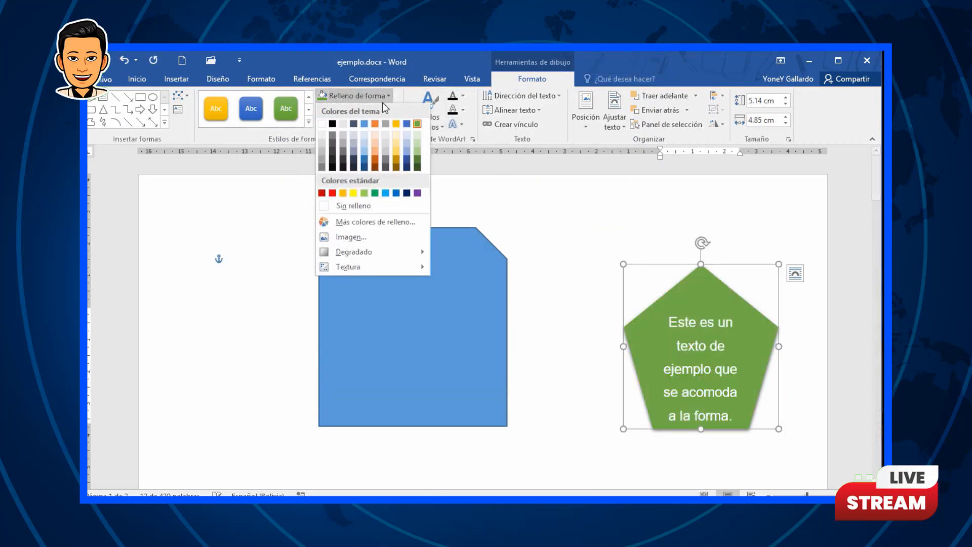
{"action": "left_click", "coordinate": [358, 220]}
{"action": "left_click_drag", "start_coordinate": [536, 177], "coordinate": [417, 181]}
{"action": "left_click", "coordinate": [366, 205]}
{"action": "left_click", "coordinate": [416, 257]}
{"action": "left_click", "coordinate": [518, 203]}
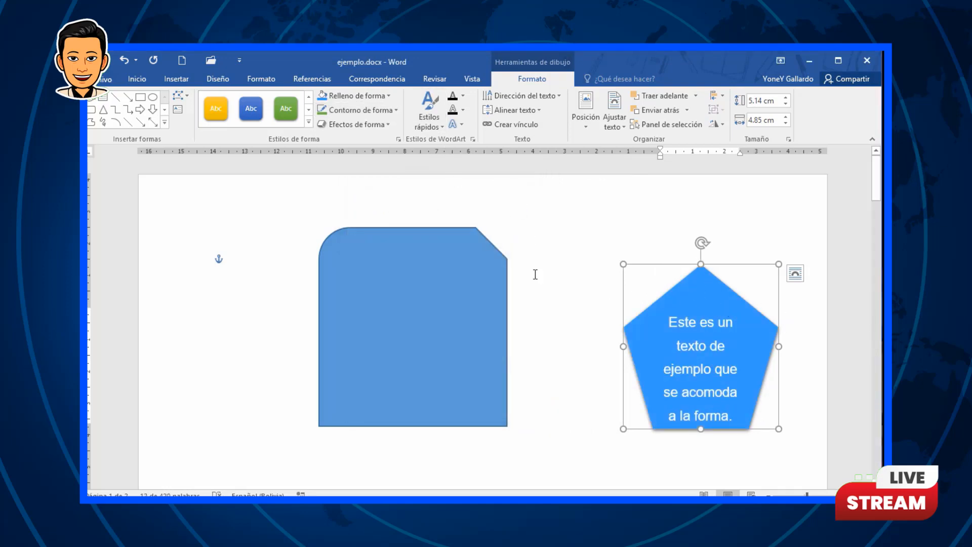
Step: Set the pentagon's outline to red with a 6 pt weight
{"action": "left_click", "coordinate": [393, 110]}
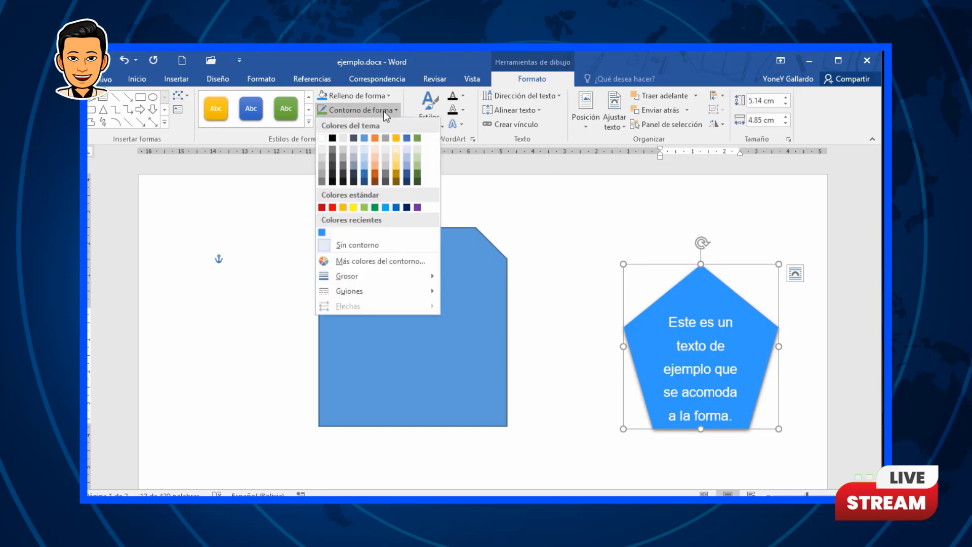
{"action": "left_click", "coordinate": [333, 208]}
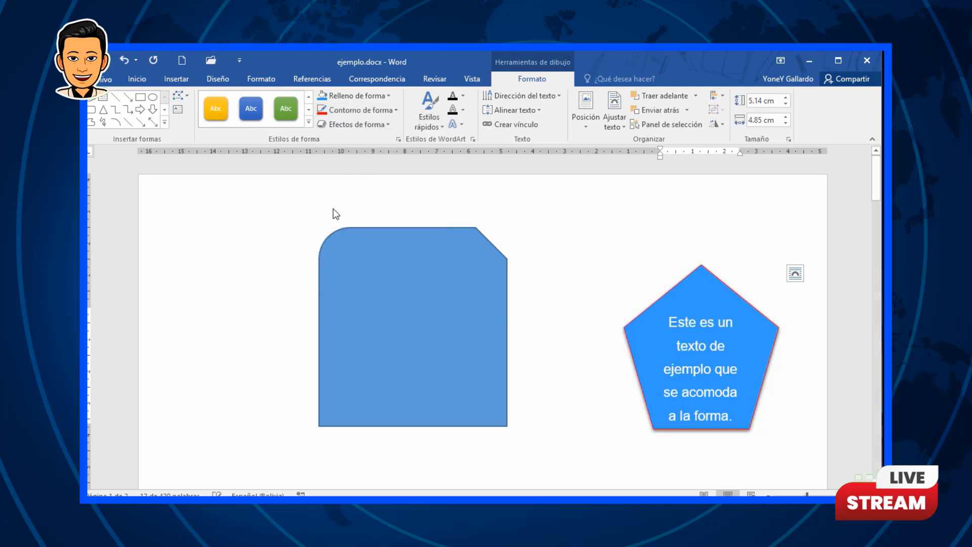
{"action": "left_click", "coordinate": [395, 111]}
{"action": "mouse_move", "coordinate": [372, 282]}
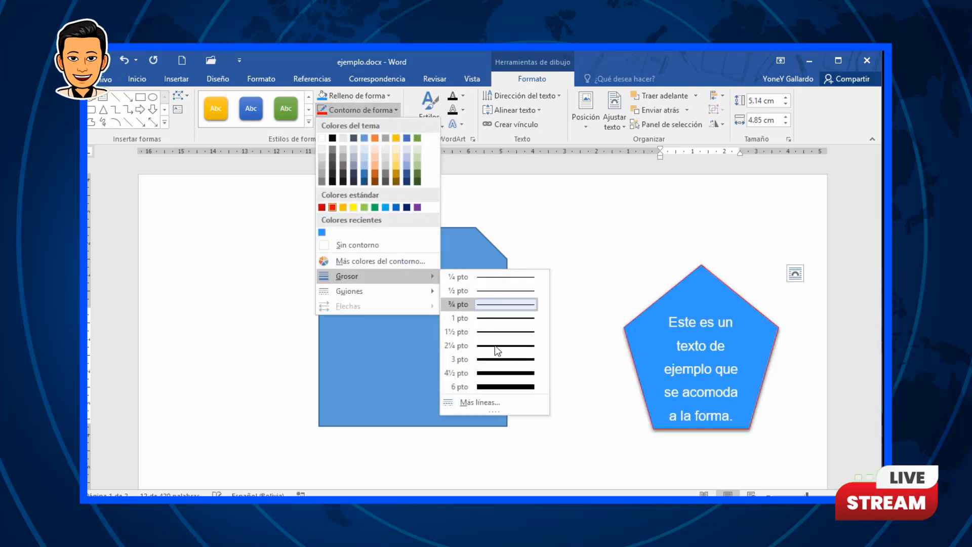
{"action": "left_click", "coordinate": [505, 387]}
{"action": "left_click", "coordinate": [394, 110]}
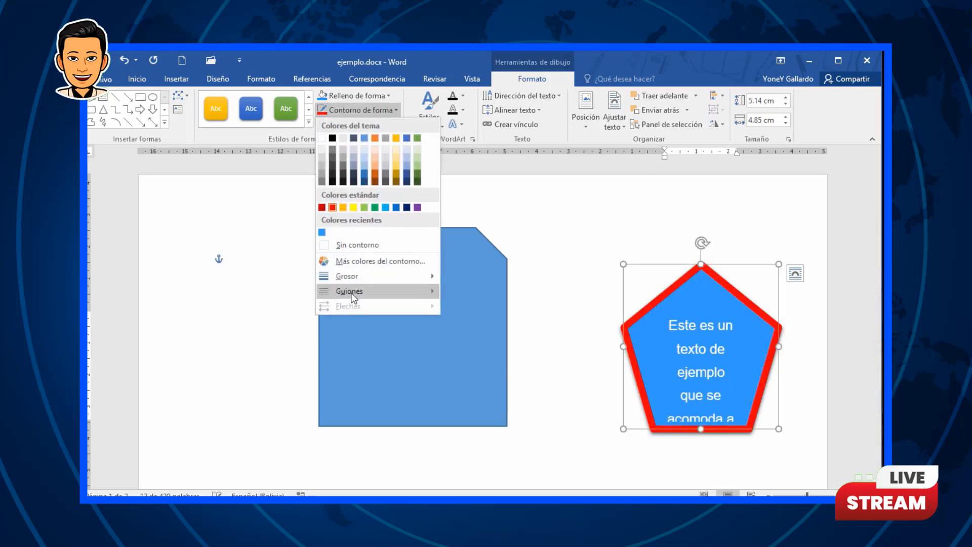
{"action": "mouse_move", "coordinate": [387, 292]}
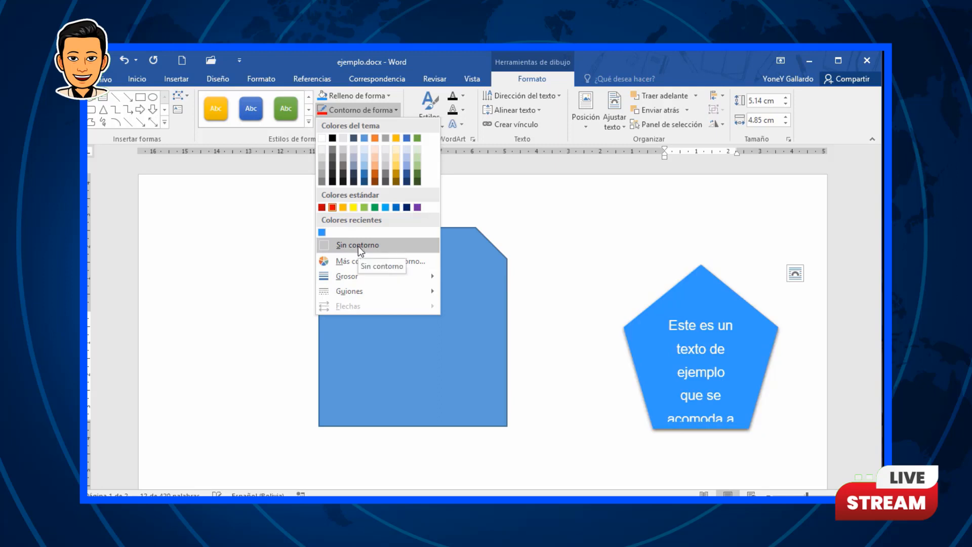
{"action": "left_click", "coordinate": [539, 78]}
Step: Apply the Círculo bevel shape effect to the pentagon
{"action": "left_click", "coordinate": [389, 124]}
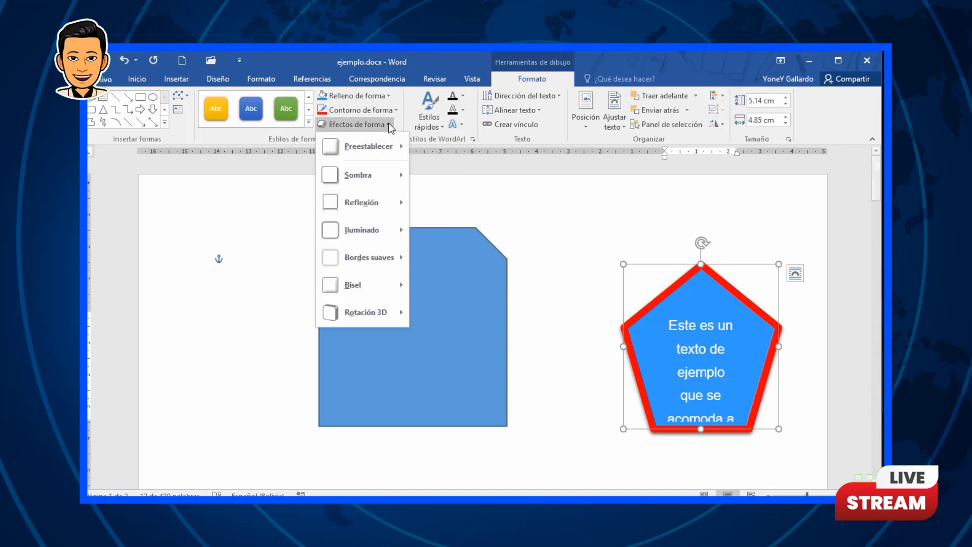
{"action": "mouse_move", "coordinate": [365, 152]}
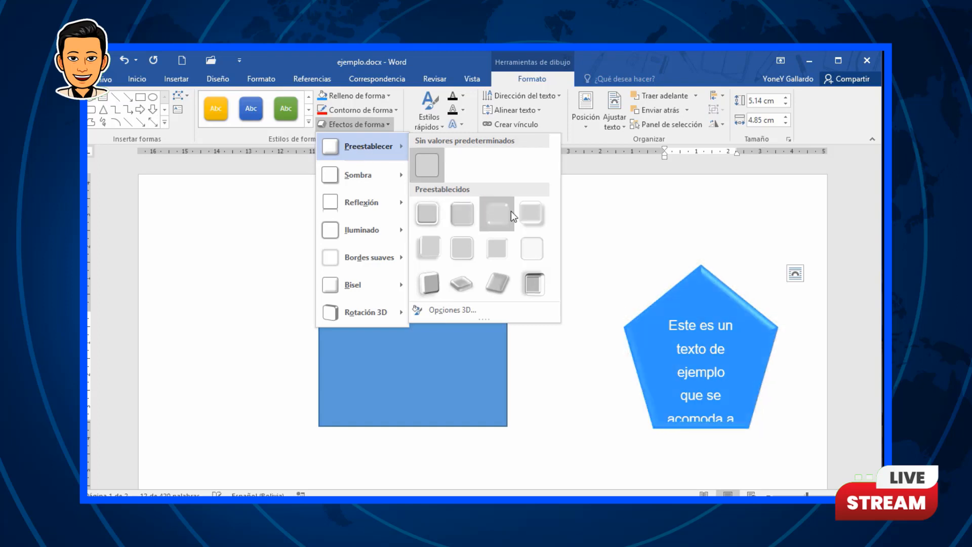
{"action": "mouse_move", "coordinate": [369, 178]}
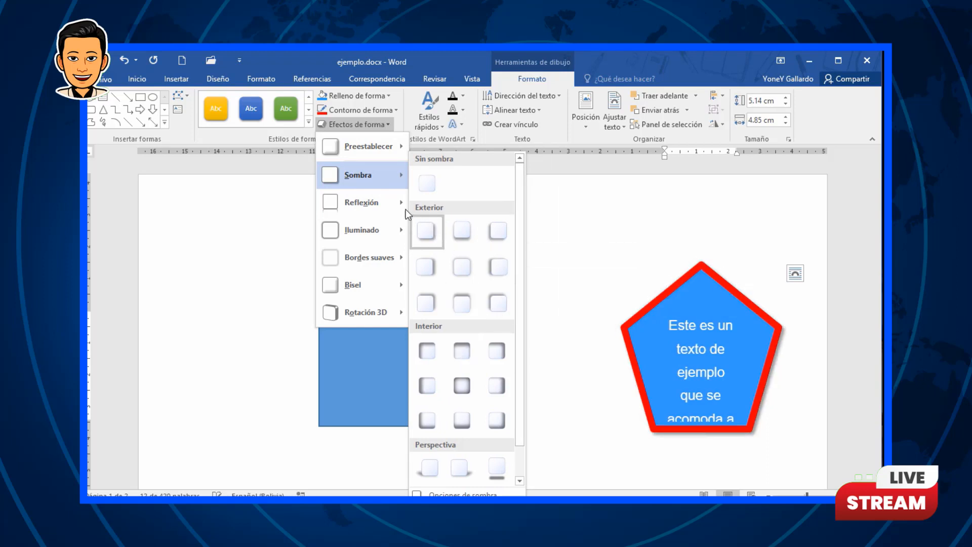
{"action": "mouse_move", "coordinate": [352, 206]}
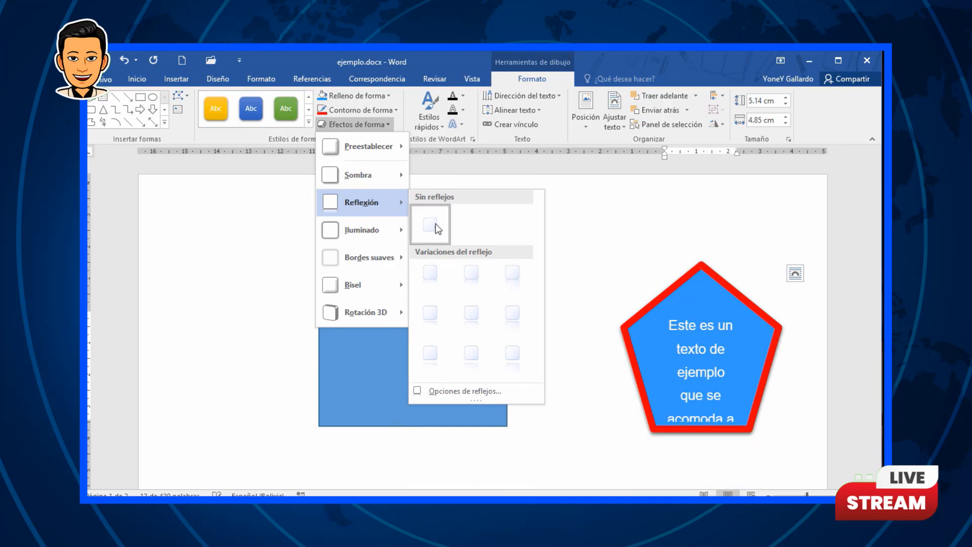
{"action": "mouse_move", "coordinate": [376, 225]}
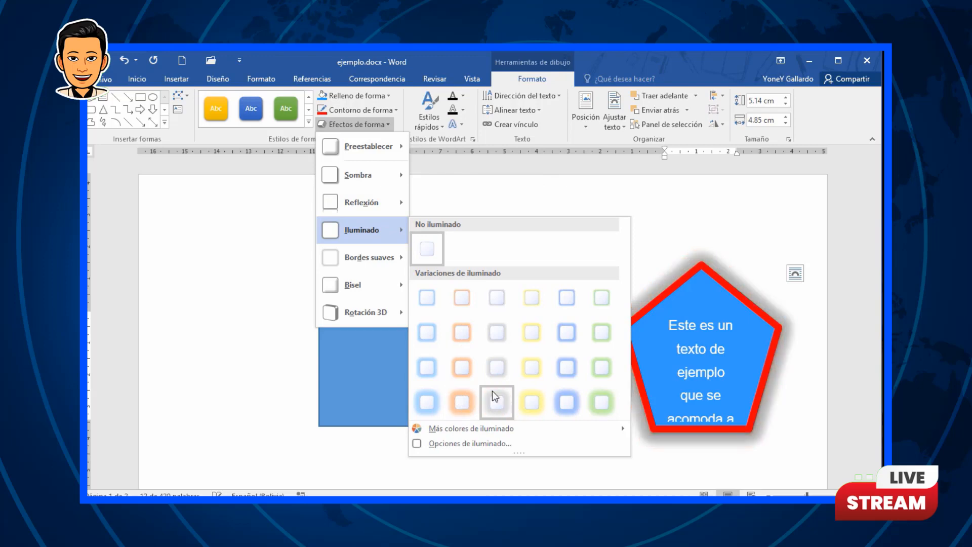
{"action": "mouse_move", "coordinate": [357, 258]}
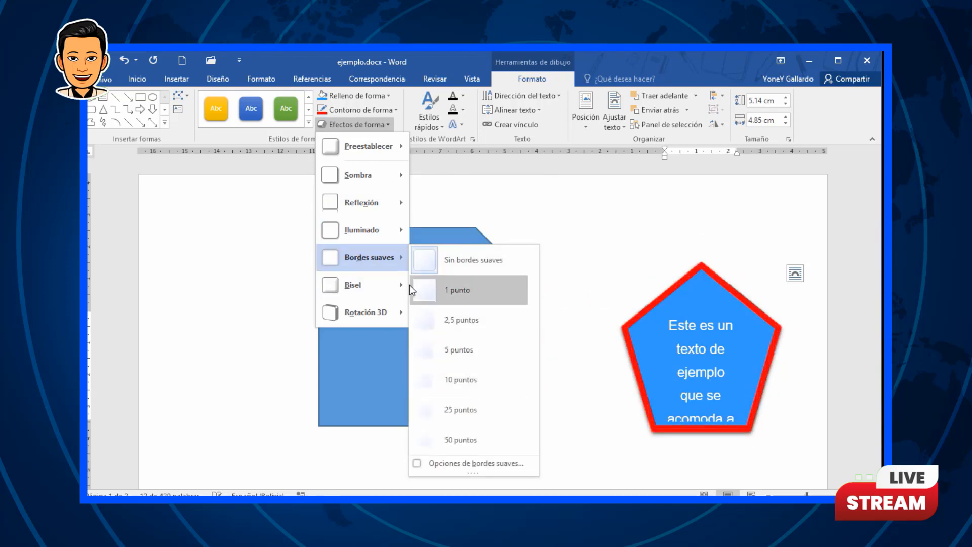
{"action": "mouse_move", "coordinate": [368, 281]}
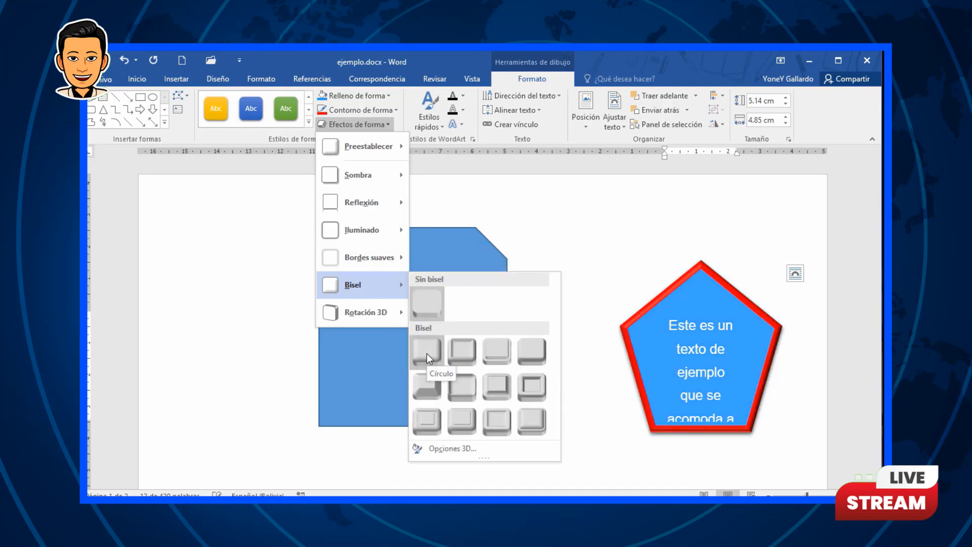
{"action": "mouse_move", "coordinate": [381, 308]}
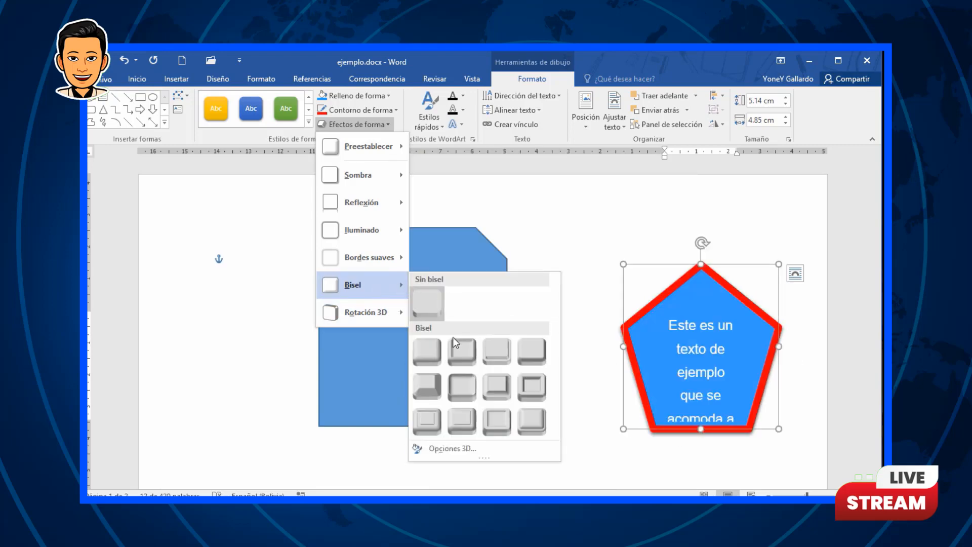
{"action": "left_click", "coordinate": [430, 350]}
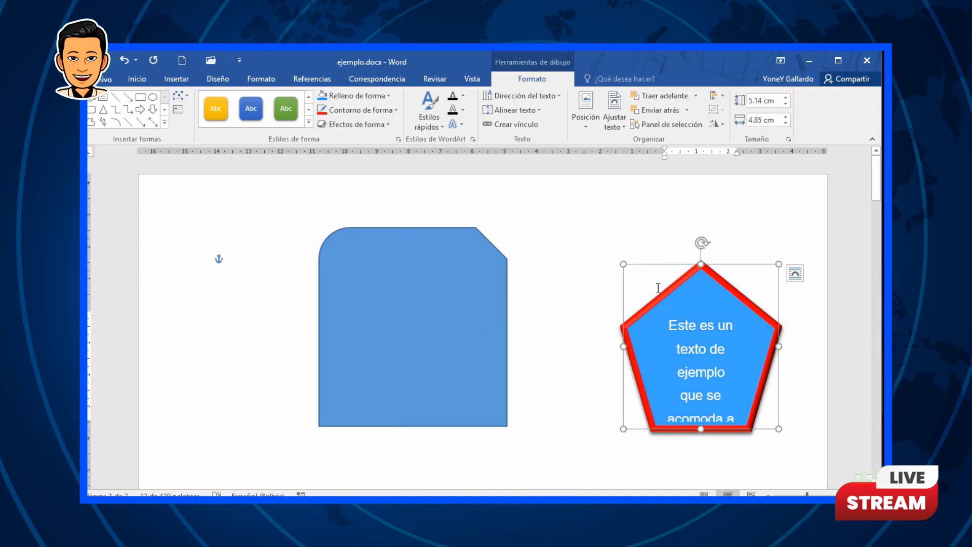
Step: Apply a dark WordArt quick style to the text inside the pentagon
{"action": "left_click", "coordinate": [585, 308]}
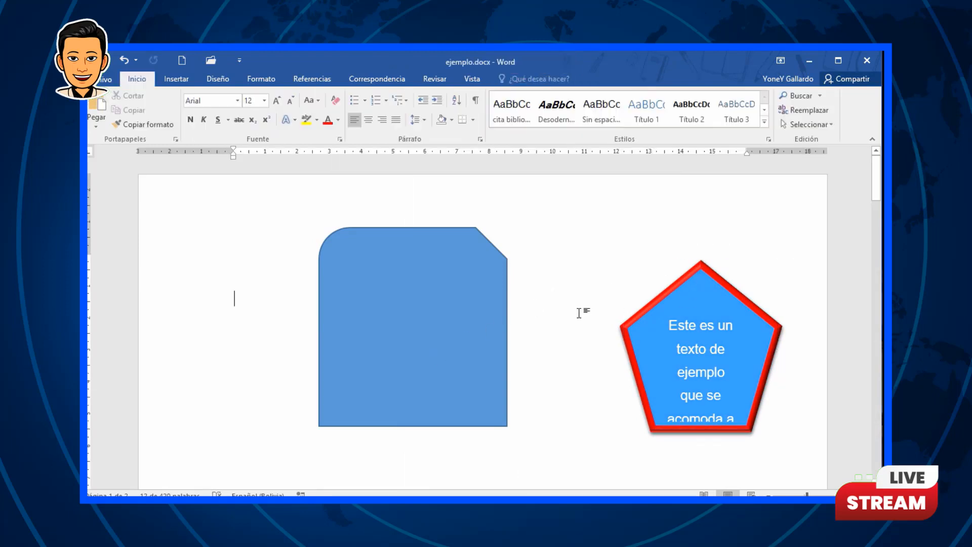
{"action": "left_click", "coordinate": [729, 294]}
{"action": "left_click", "coordinate": [531, 79]}
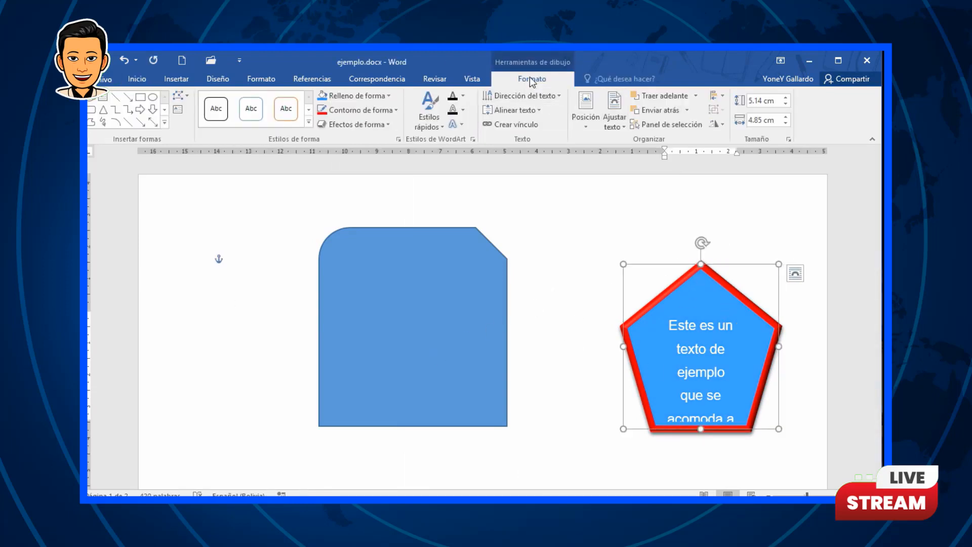
{"action": "left_click", "coordinate": [433, 125]}
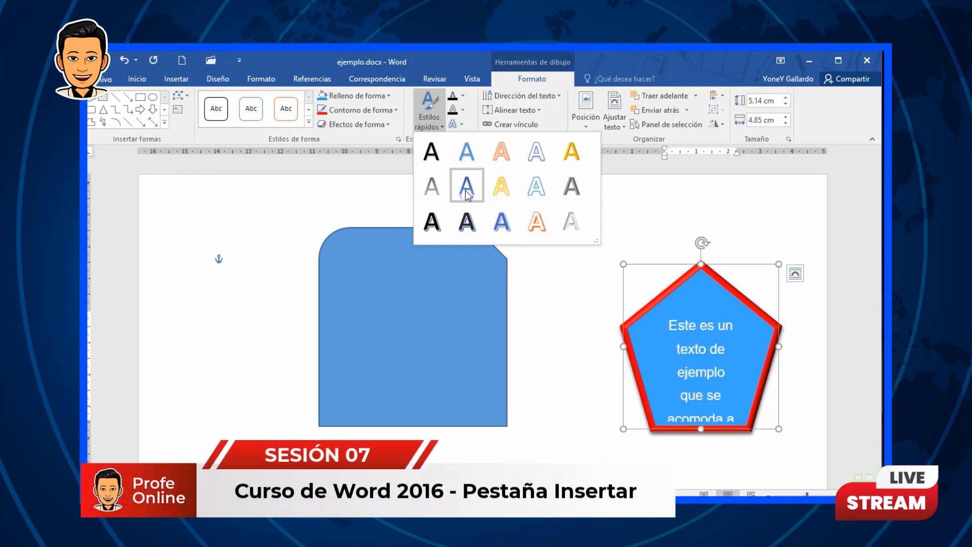
{"action": "left_click", "coordinate": [467, 215]}
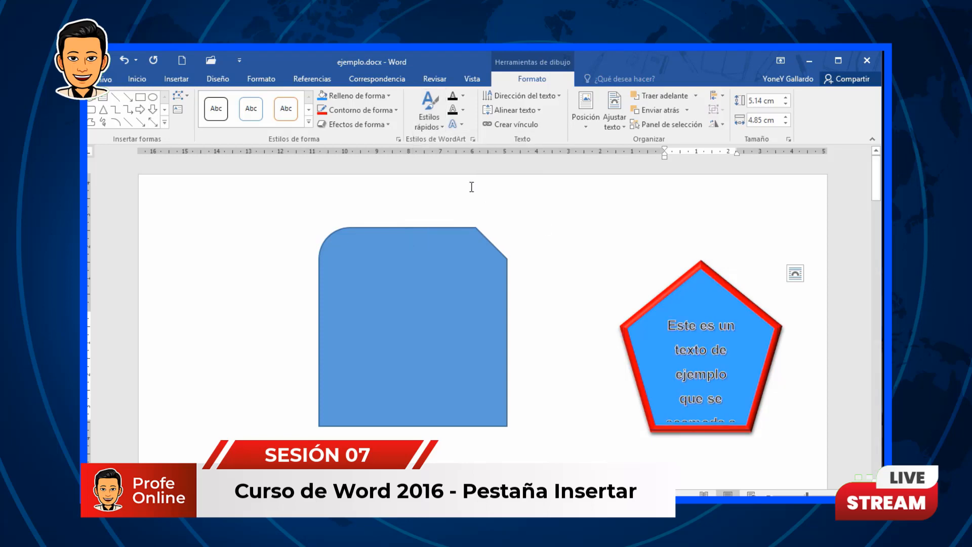
{"action": "left_click", "coordinate": [462, 96]}
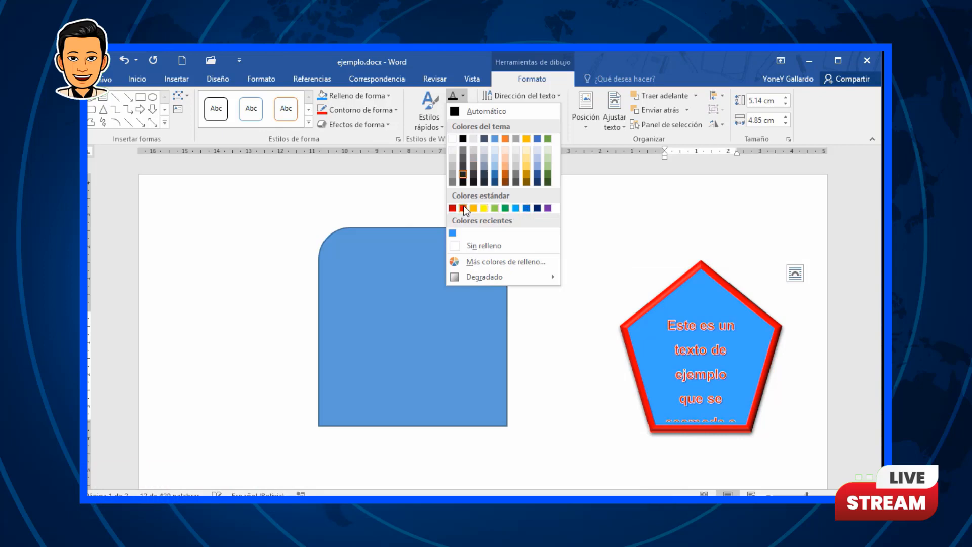
{"action": "left_click", "coordinate": [467, 61]}
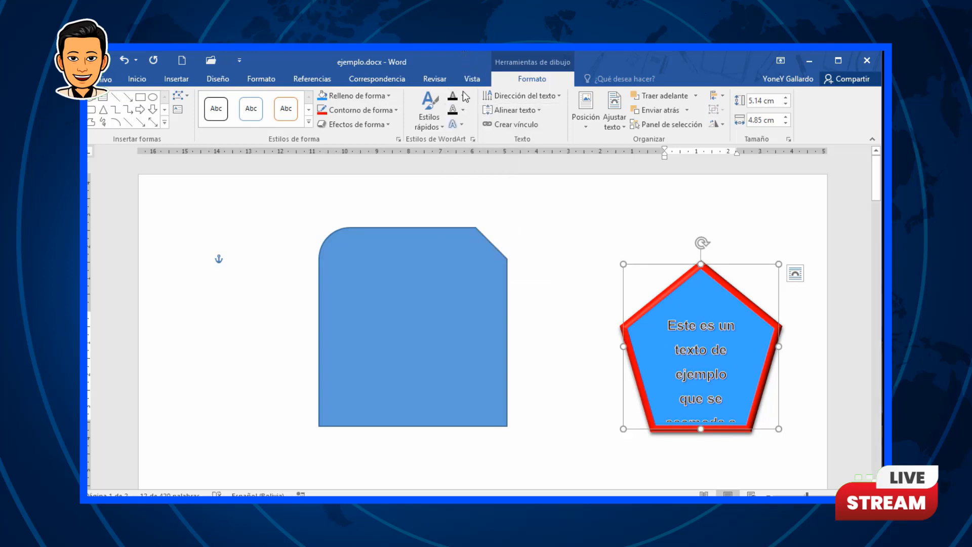
{"action": "left_click", "coordinate": [461, 124]}
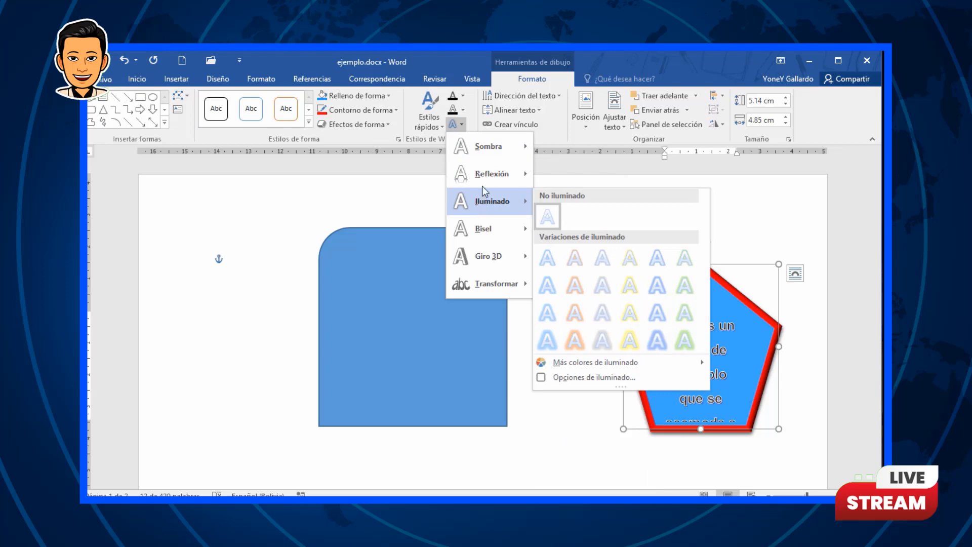
{"action": "mouse_move", "coordinate": [491, 157]}
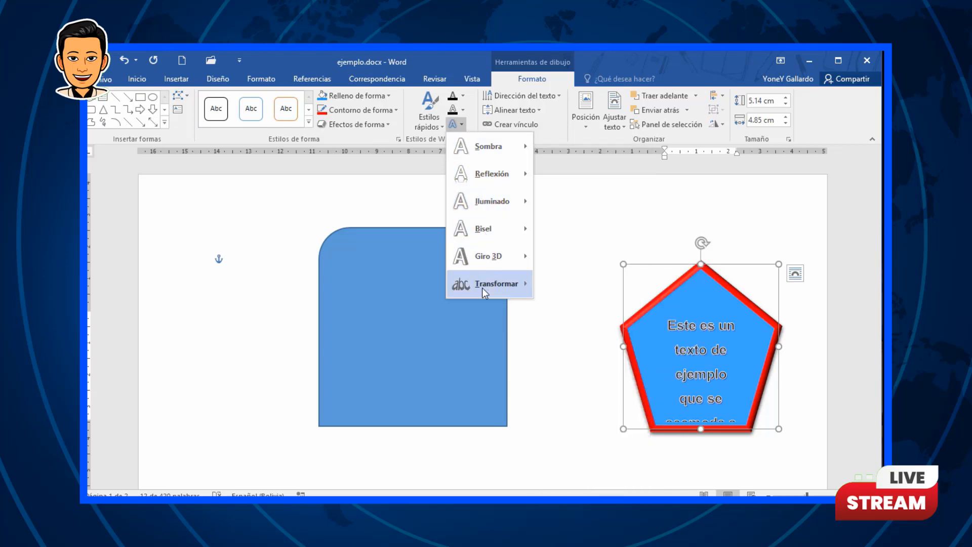
{"action": "mouse_move", "coordinate": [488, 286]}
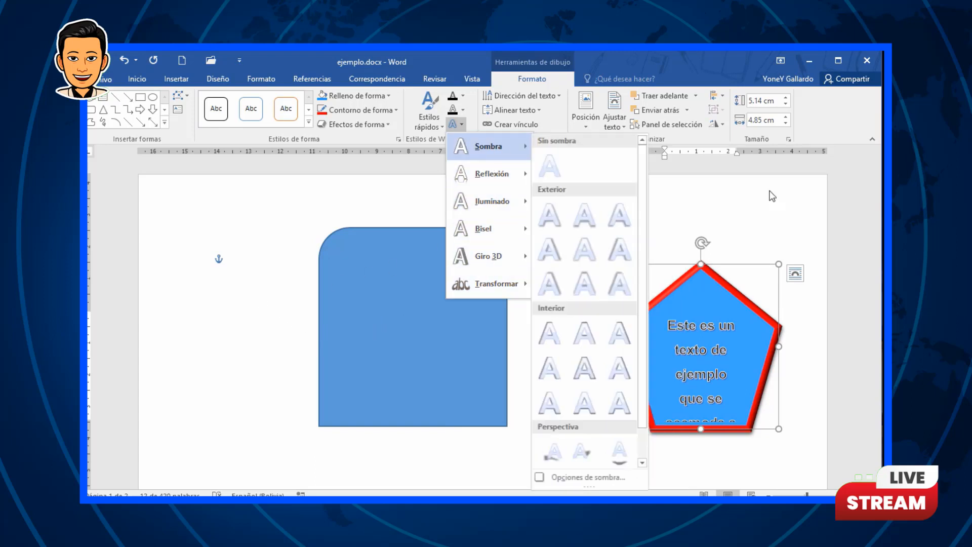
{"action": "left_click", "coordinate": [800, 205]}
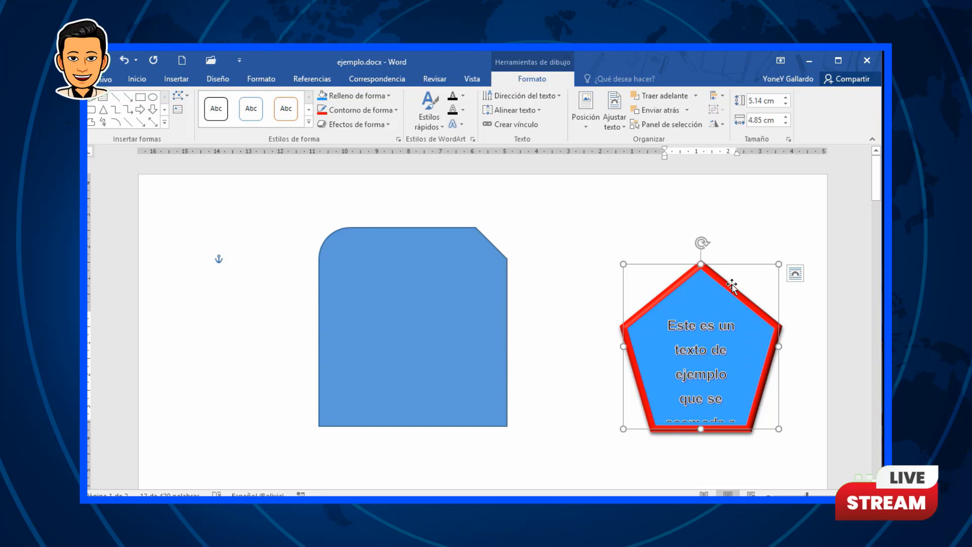
Step: Move the pentagon up and to the left on the page
{"action": "left_click_drag", "start_coordinate": [712, 269], "coordinate": [672, 222]}
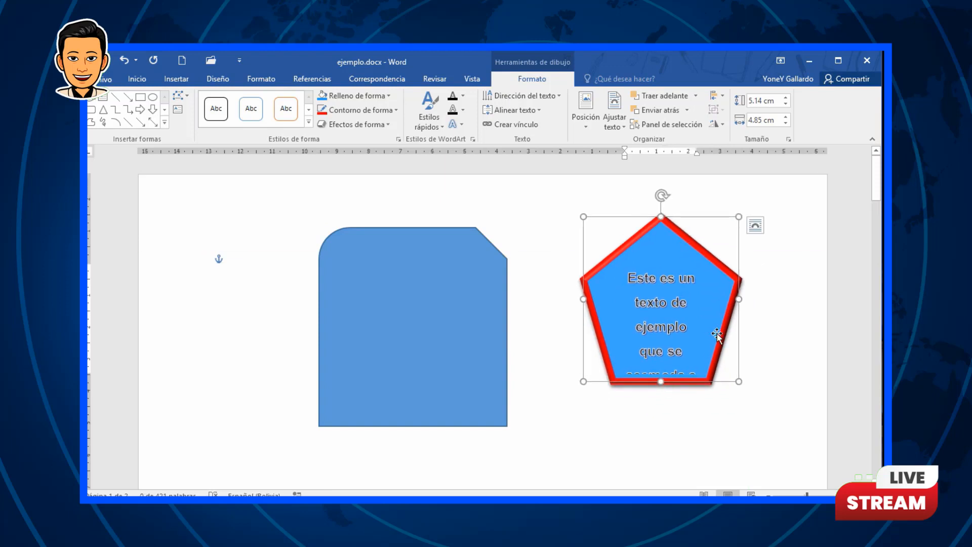
Step: Rotate the pentagon's text direction 90° and then return it to horizontal
{"action": "left_click", "coordinate": [557, 97]}
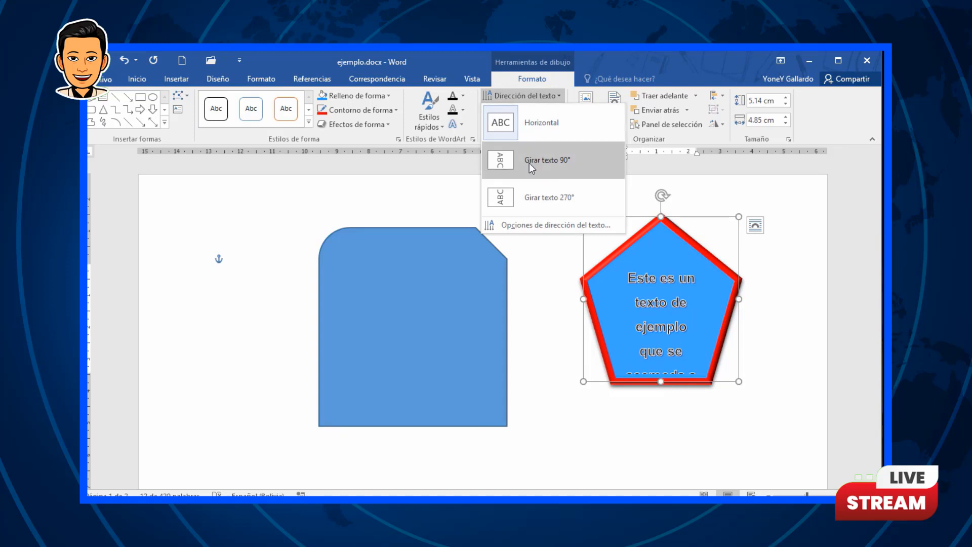
{"action": "left_click", "coordinate": [530, 163]}
{"action": "left_click", "coordinate": [560, 99]}
{"action": "left_click", "coordinate": [558, 120]}
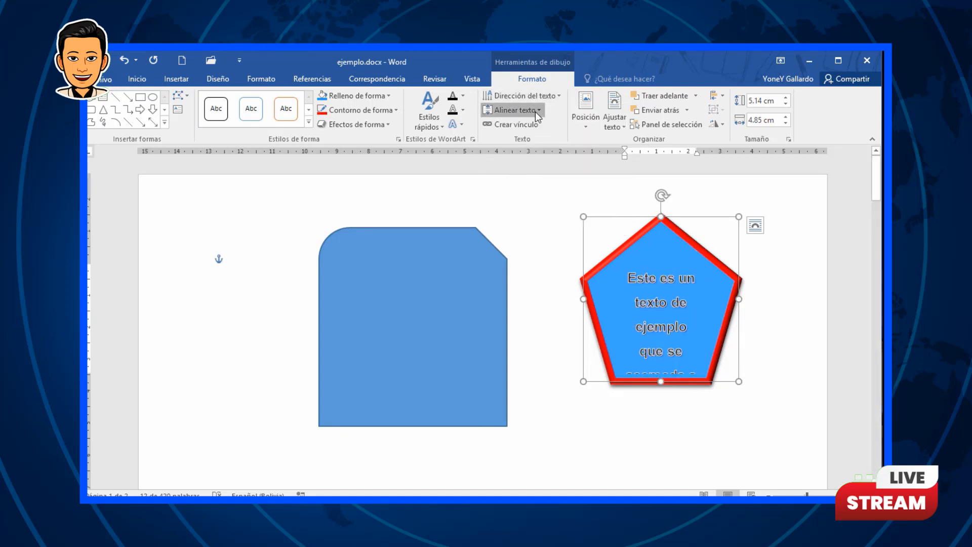
Step: Align the pentagon's text to the bottom (Inferior)
{"action": "left_click", "coordinate": [535, 111]}
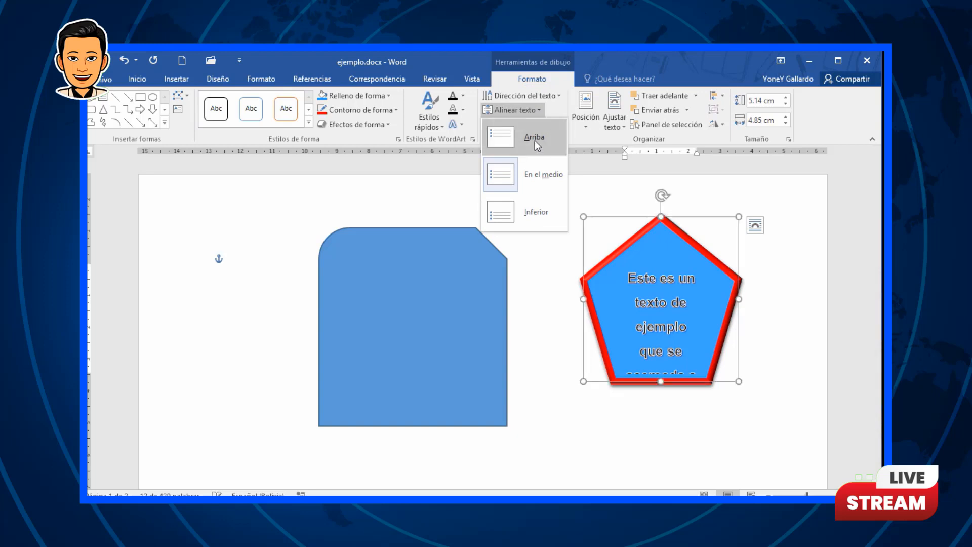
{"action": "left_click", "coordinate": [536, 210]}
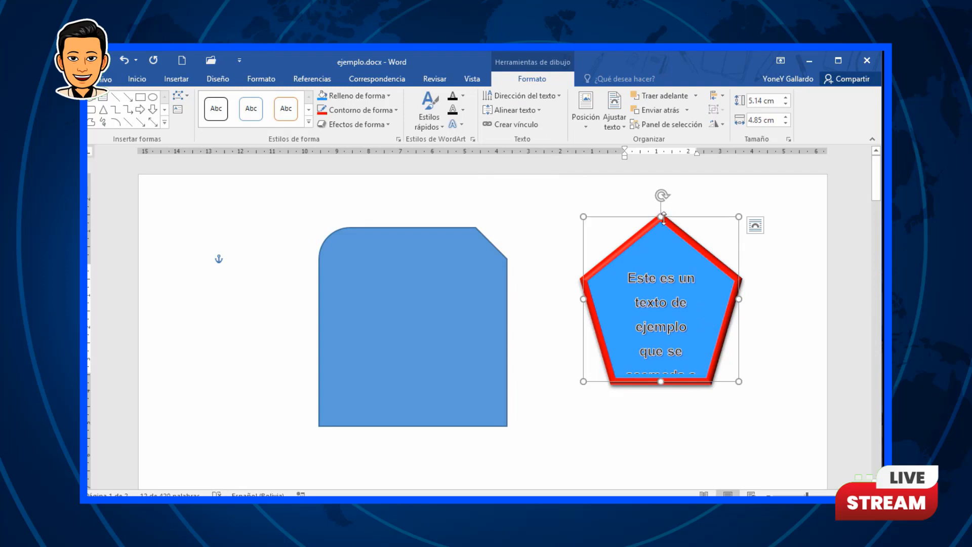
{"action": "left_click", "coordinate": [579, 122]}
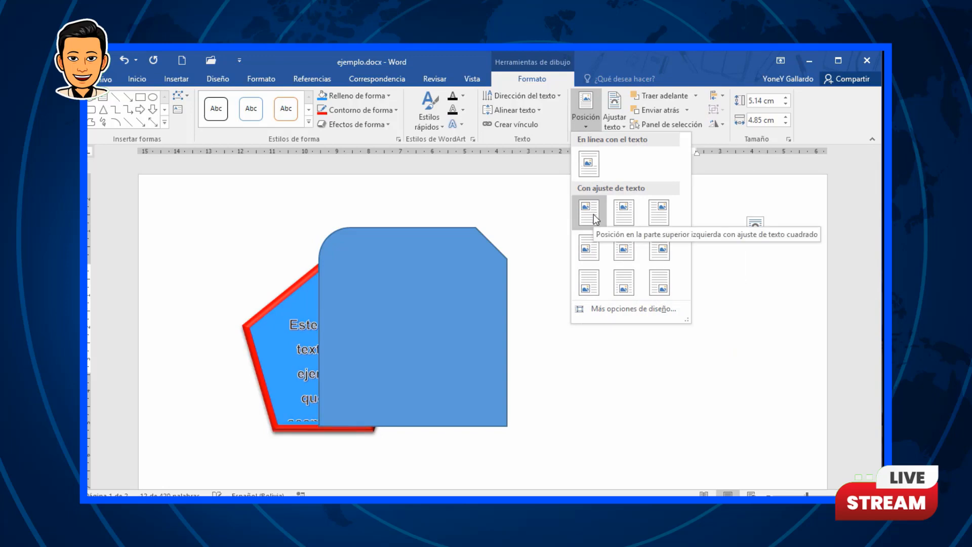
{"action": "left_click", "coordinate": [564, 462]}
Step: Delete the rounded blue rectangle shape from the page
{"action": "scroll", "coordinate": [577, 418], "scroll_direction": "down", "scroll_amount": 8}
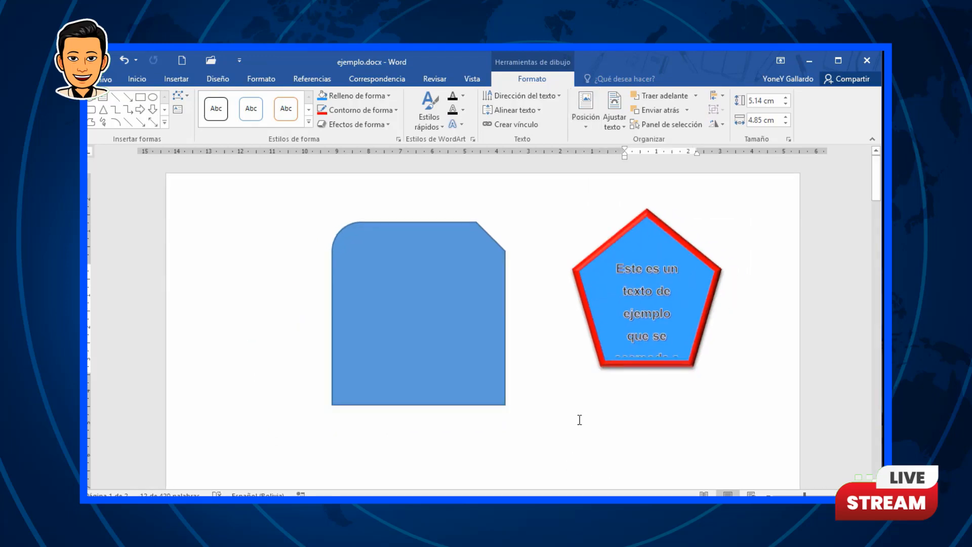
{"action": "scroll", "coordinate": [580, 419], "scroll_direction": "up", "scroll_amount": 5}
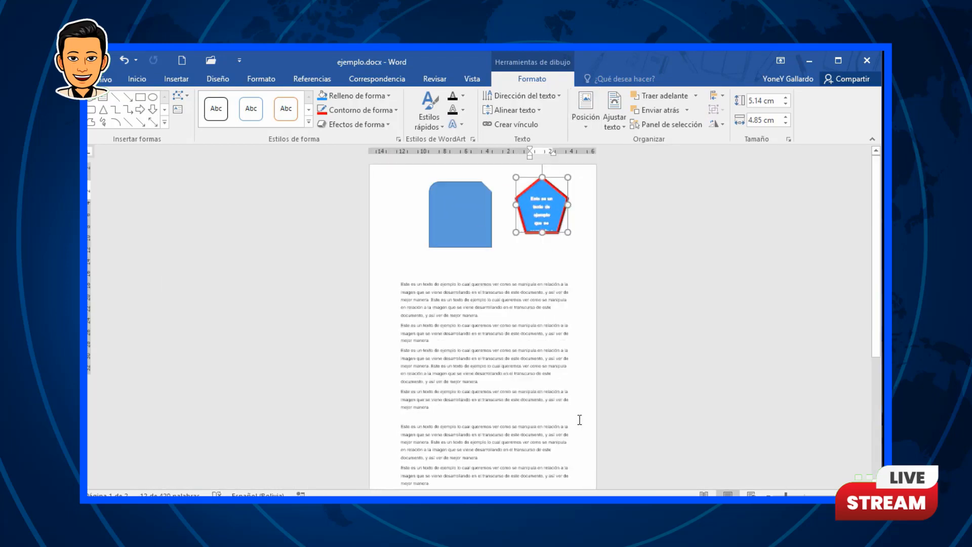
{"action": "left_click", "coordinate": [463, 205]}
{"action": "key", "text": "Delete"}
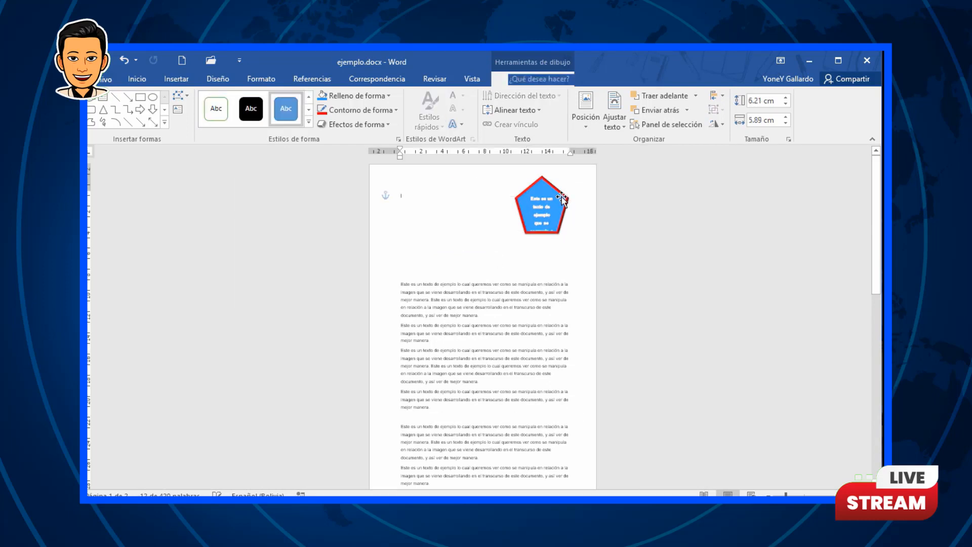
{"action": "left_click", "coordinate": [557, 184]}
{"action": "left_click", "coordinate": [585, 106]}
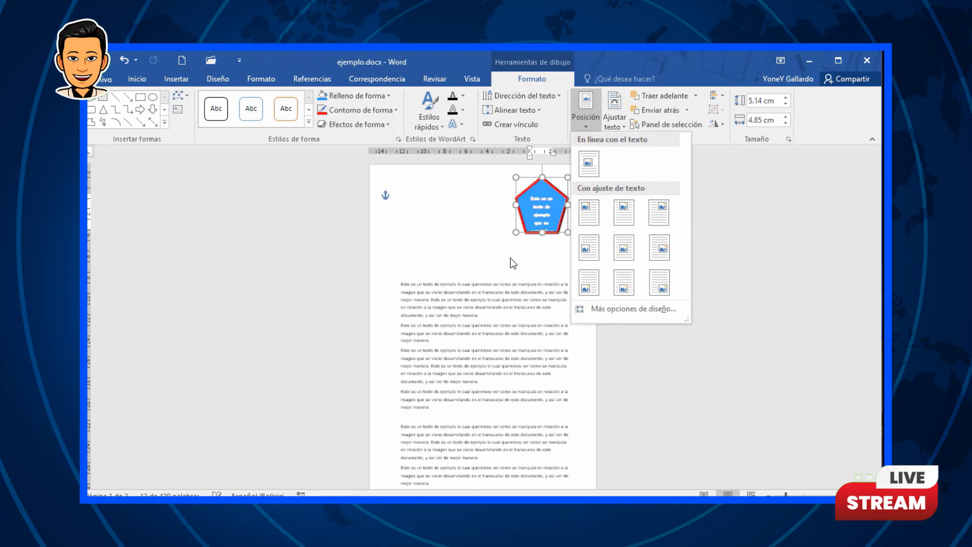
{"action": "left_click", "coordinate": [420, 253]}
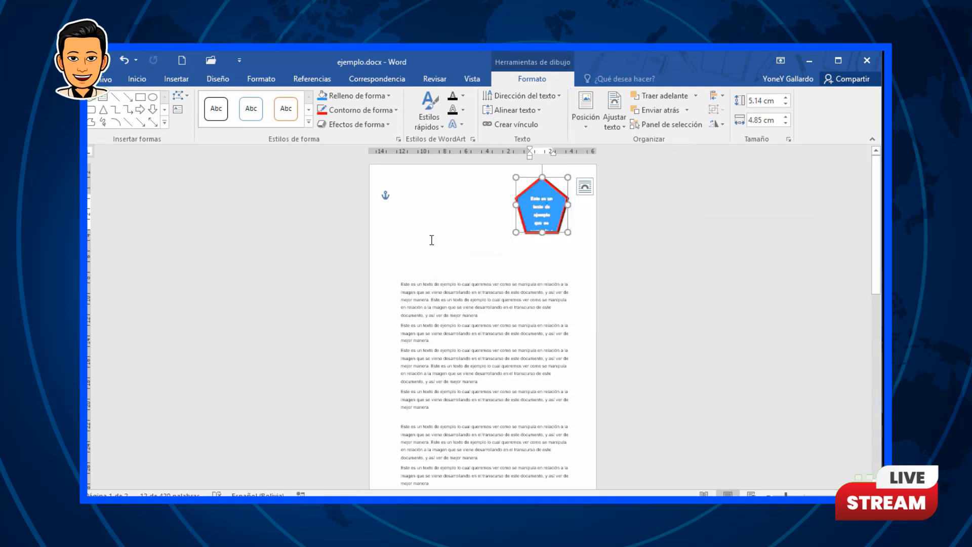
Step: Delete the empty paragraphs above the body text so the text starts at the top of the page
{"action": "left_click", "coordinate": [431, 243]}
{"action": "key", "text": "Delete"}
{"action": "key", "text": "Delete"}
{"action": "key", "text": "Delete"}
{"action": "key", "text": "Delete"}
{"action": "key", "text": "Delete"}
{"action": "key", "text": "Delete"}
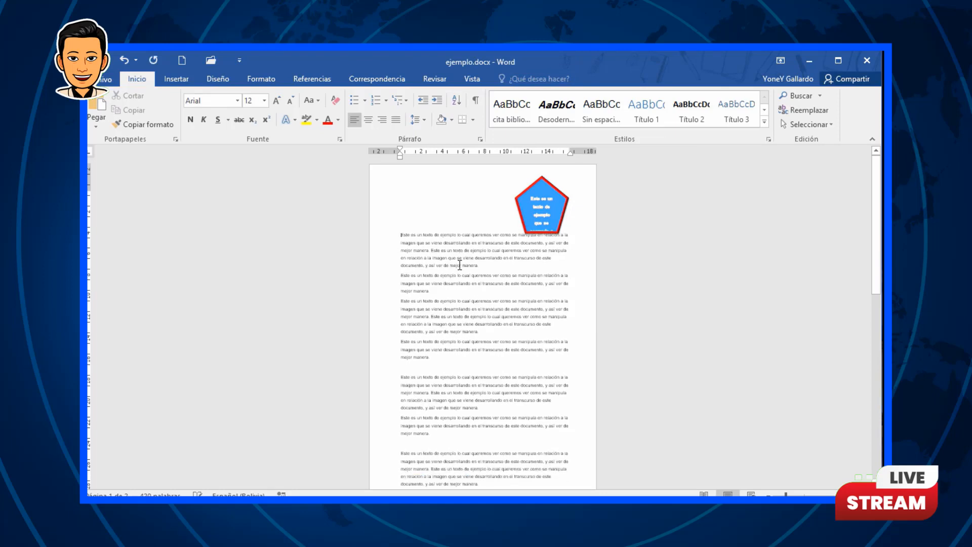
{"action": "key", "text": "BackSpace"}
{"action": "key", "text": "BackSpace"}
{"action": "key", "text": "BackSpace"}
{"action": "key", "text": "BackSpace"}
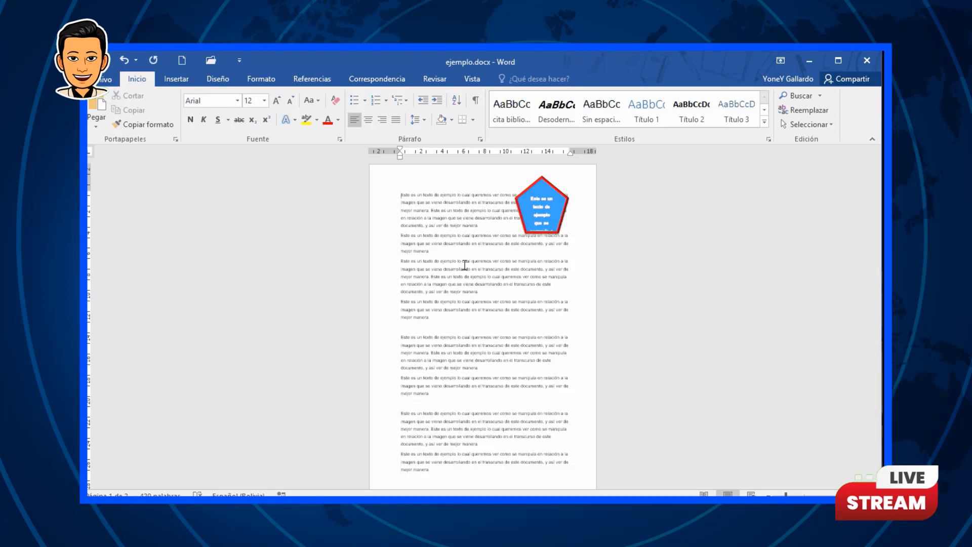
Step: Set the pentagon's position to in line with text
{"action": "left_click", "coordinate": [559, 190]}
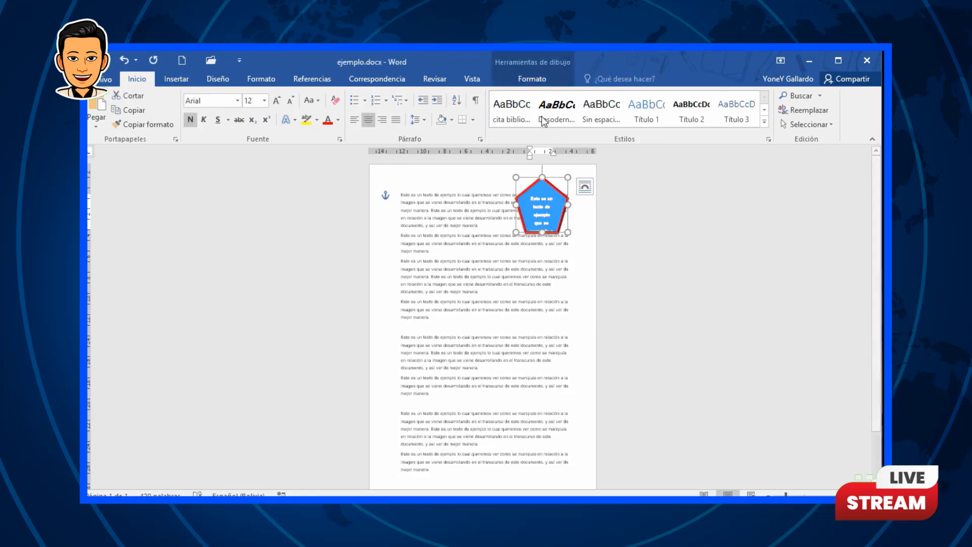
{"action": "left_click", "coordinate": [556, 81]}
{"action": "left_click", "coordinate": [588, 117]}
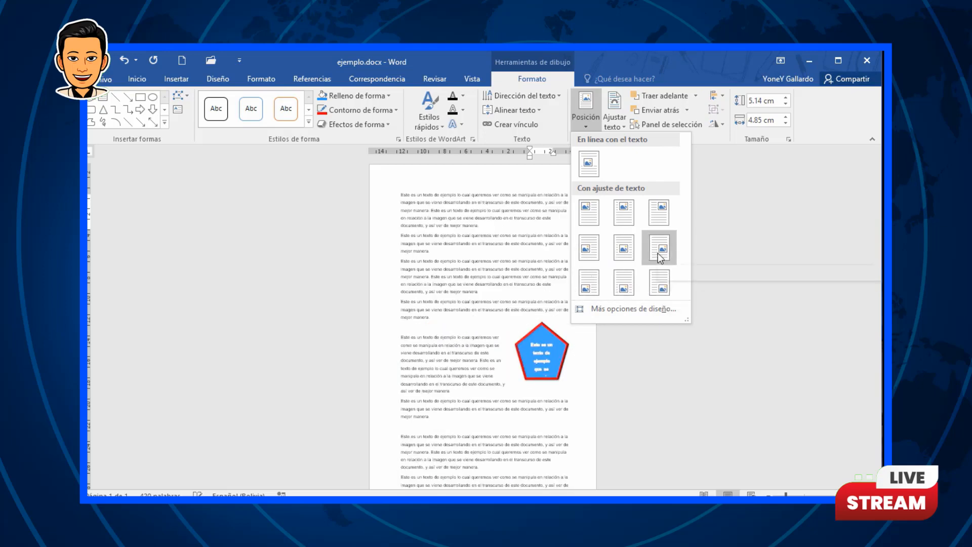
{"action": "left_click", "coordinate": [591, 163]}
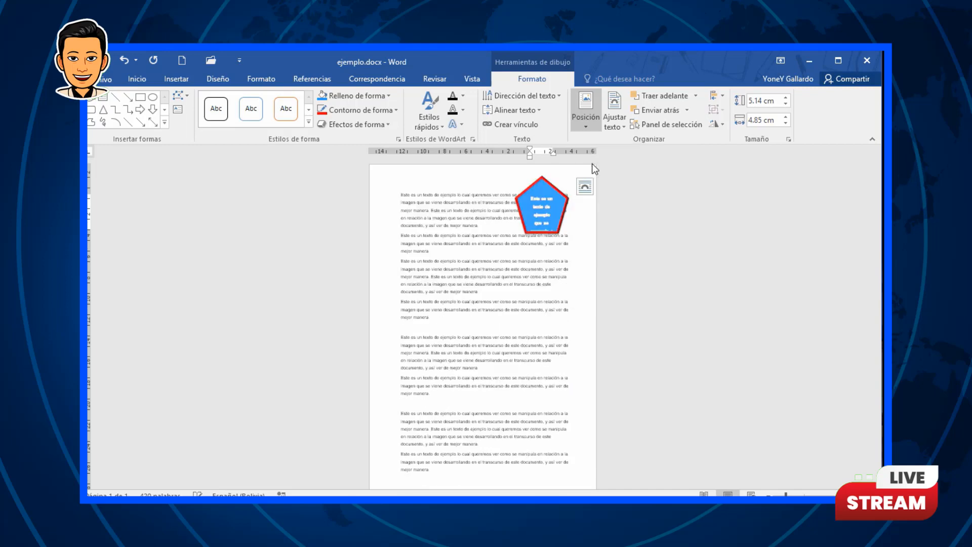
Step: Set the pentagon's text wrapping to Delante del texto and move it into the middle of the body text
{"action": "left_click", "coordinate": [618, 121]}
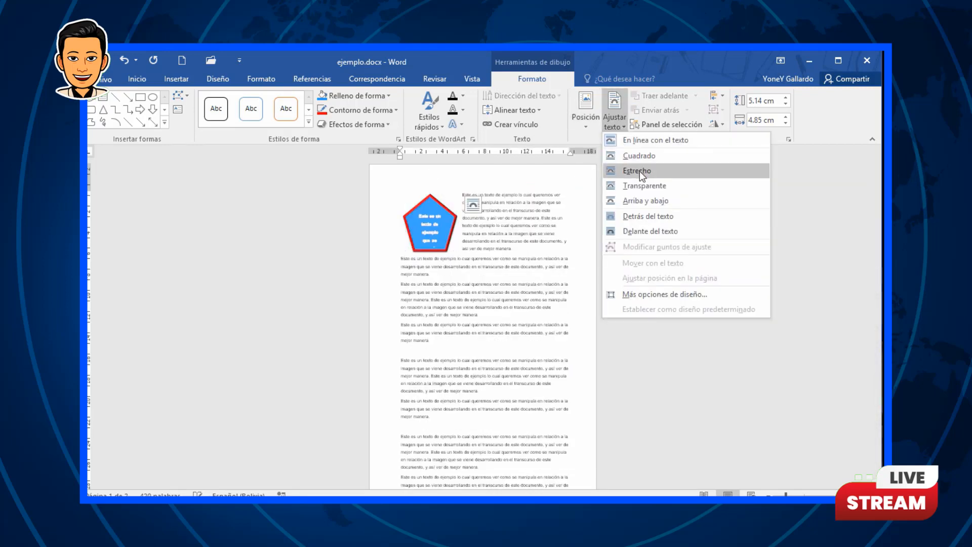
{"action": "left_click", "coordinate": [444, 205]}
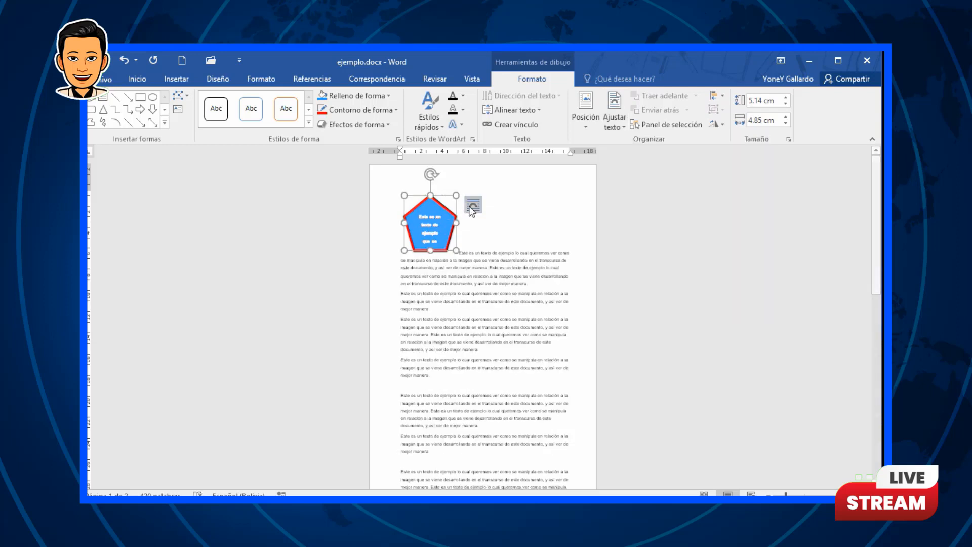
{"action": "left_click_drag", "start_coordinate": [440, 207], "coordinate": [461, 208]}
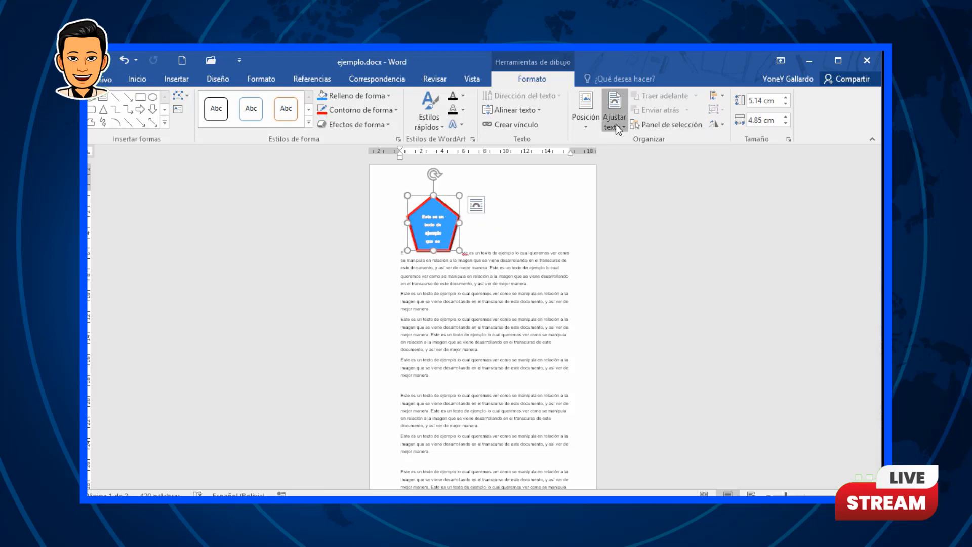
{"action": "left_click", "coordinate": [615, 124]}
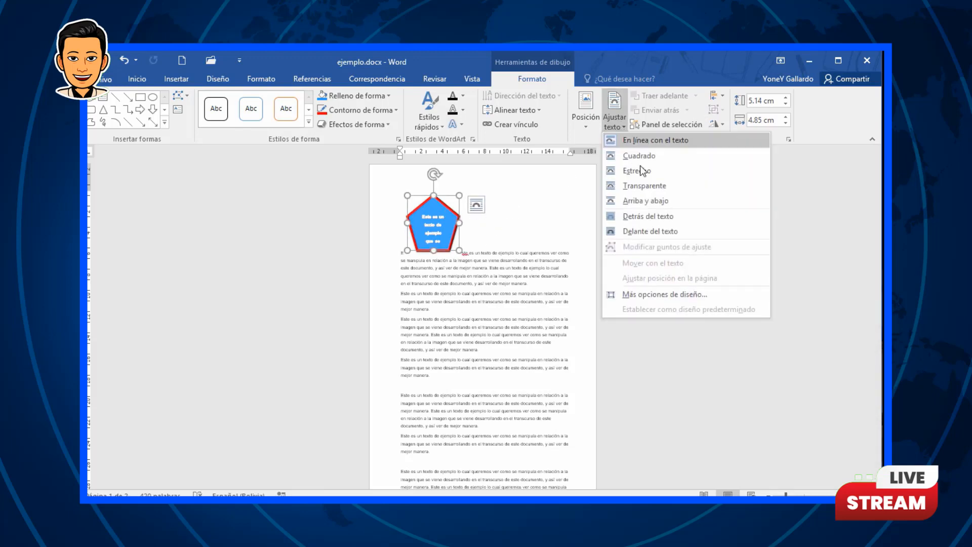
{"action": "left_click", "coordinate": [653, 231]}
{"action": "left_click_drag", "start_coordinate": [446, 208], "coordinate": [495, 263]}
{"action": "left_click", "coordinate": [400, 195]}
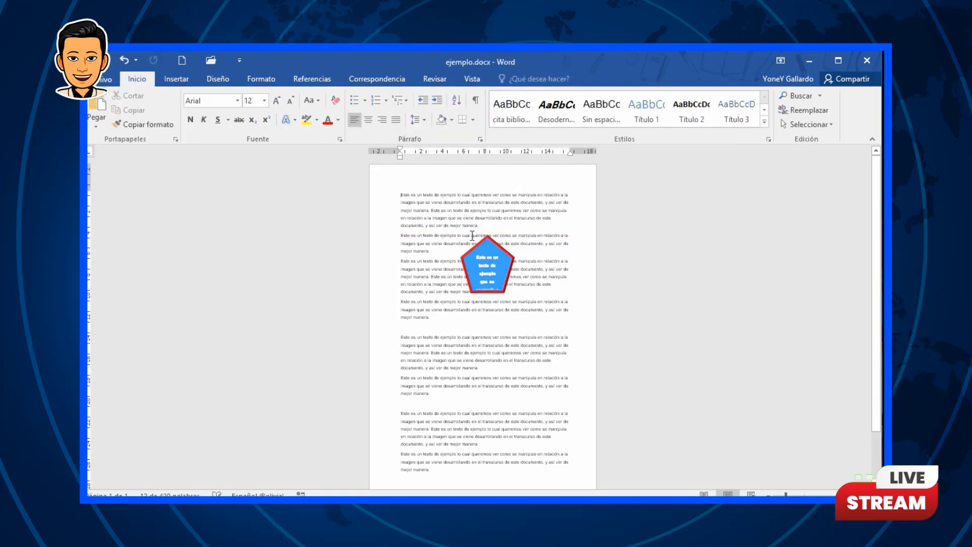
Step: Set the pentagon's text wrapping to Detrás del texto
{"action": "left_click_drag", "start_coordinate": [504, 255], "coordinate": [511, 255]}
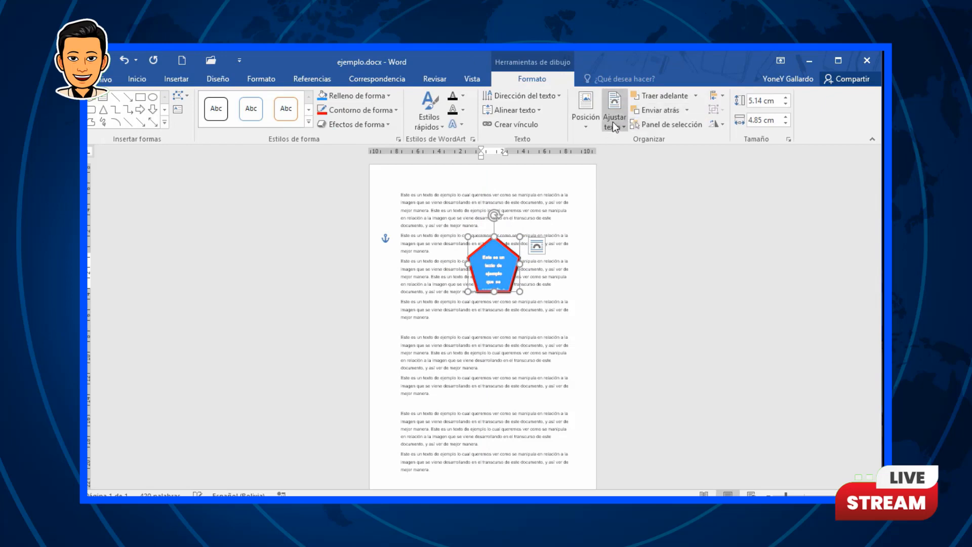
{"action": "left_click", "coordinate": [612, 122]}
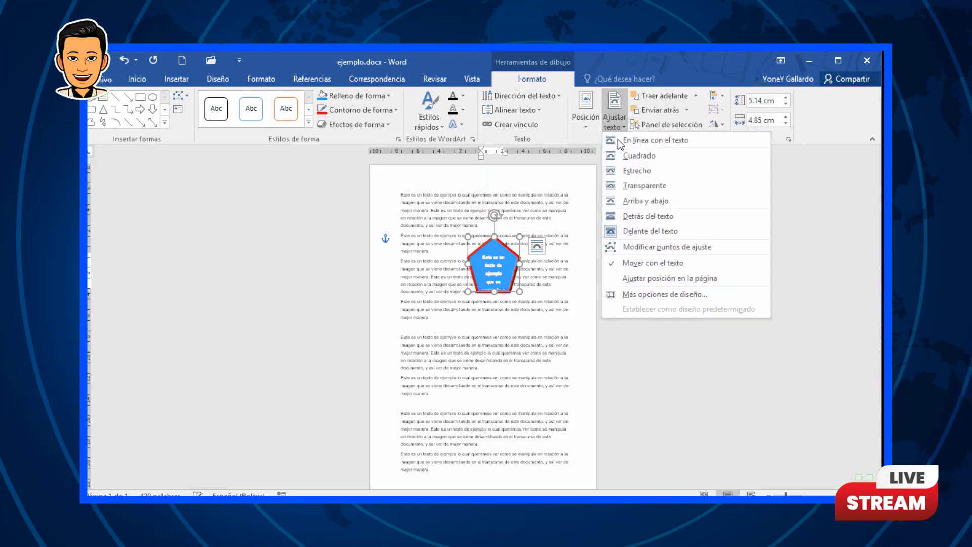
{"action": "left_click", "coordinate": [667, 216]}
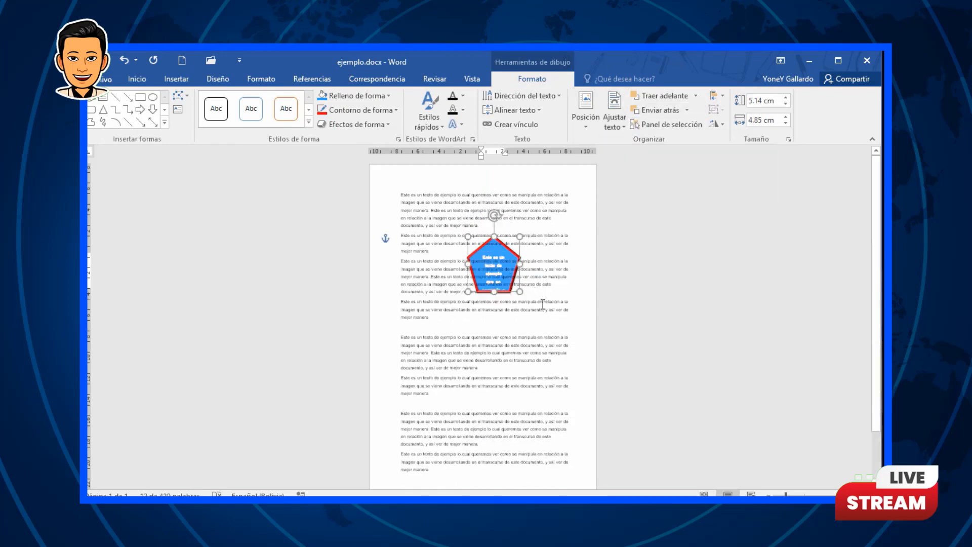
Step: Set the pentagon's text wrapping to Transparente
{"action": "scroll", "coordinate": [537, 293], "scroll_direction": "up", "scroll_amount": 5}
{"action": "scroll", "coordinate": [541, 303], "scroll_direction": "up", "scroll_amount": 1}
{"action": "scroll", "coordinate": [541, 304], "scroll_direction": "up", "scroll_amount": 3}
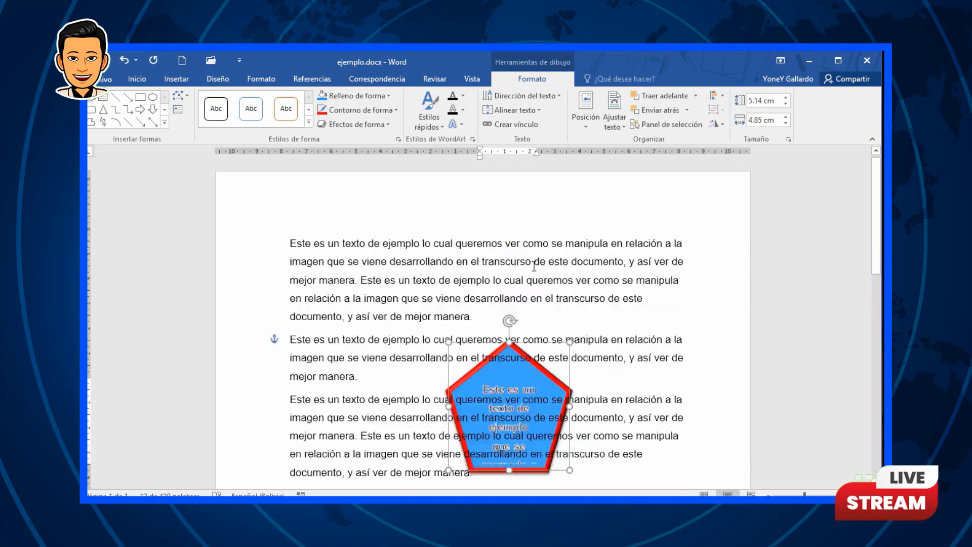
{"action": "scroll", "coordinate": [541, 281], "scroll_direction": "down", "scroll_amount": 2}
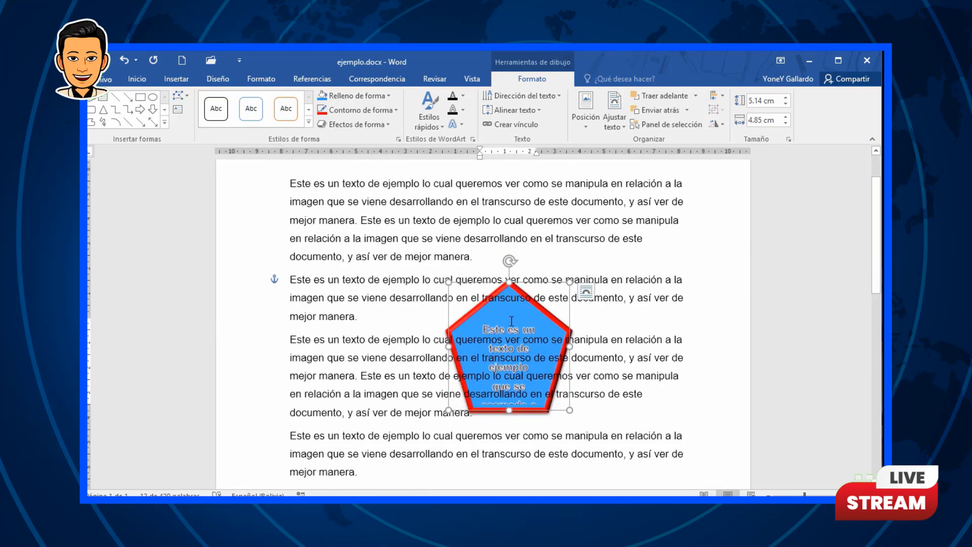
{"action": "left_click", "coordinate": [613, 121]}
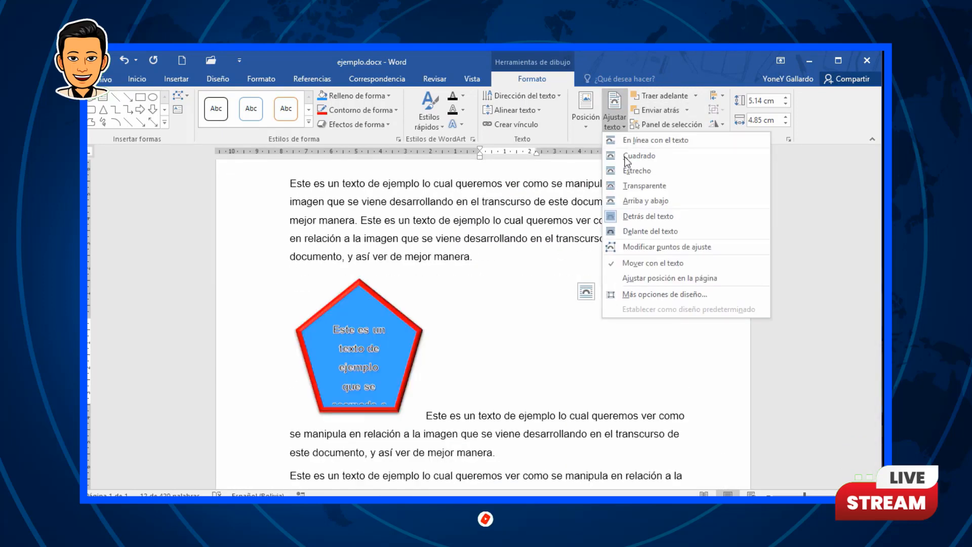
{"action": "left_click", "coordinate": [628, 187]}
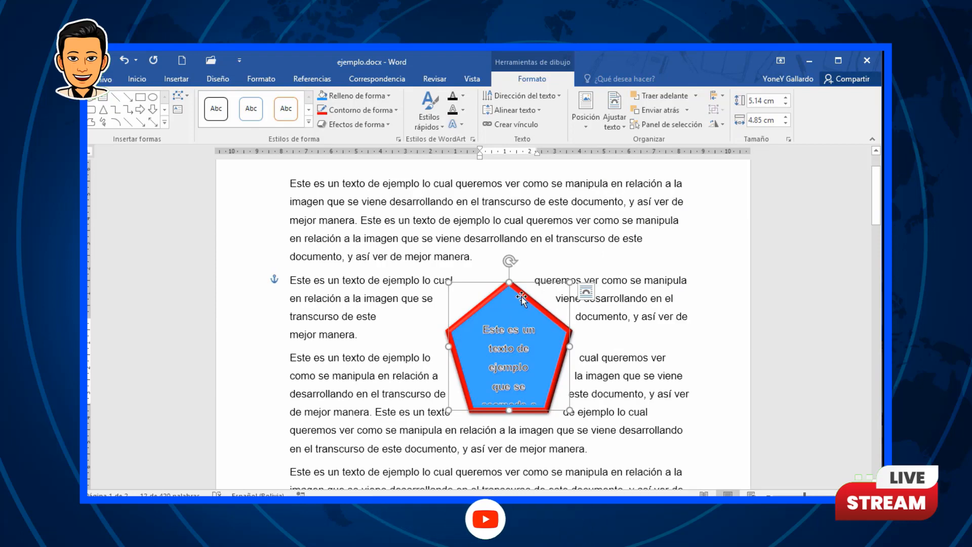
Step: Move the pentagon to the left margin beside the first paragraph
{"action": "scroll", "coordinate": [522, 297], "scroll_direction": "up", "scroll_amount": 2}
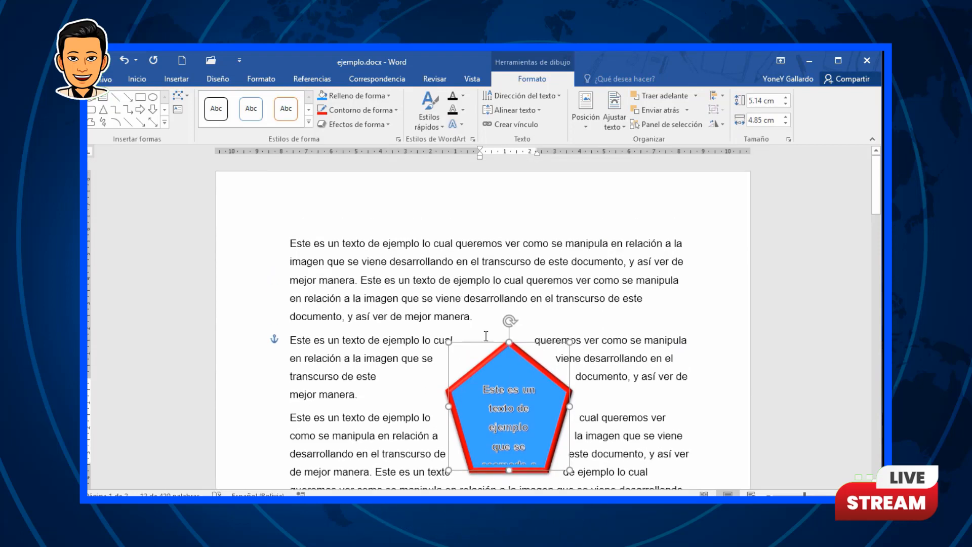
{"action": "left_click_drag", "start_coordinate": [535, 369], "coordinate": [381, 275]}
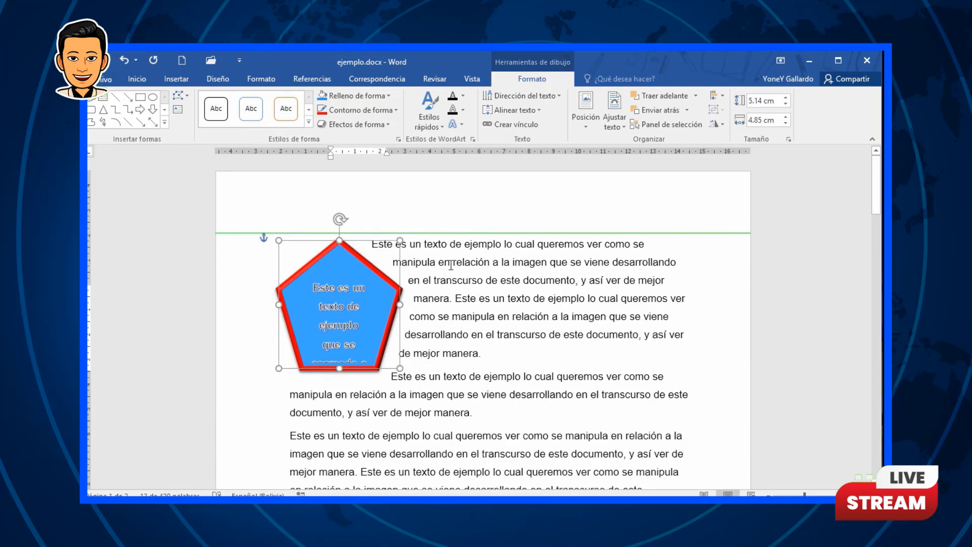
Step: Undo the last two changes to the document
{"action": "left_click", "coordinate": [496, 245]}
{"action": "key", "text": "ctrl+z"}
{"action": "key", "text": "ctrl+z"}
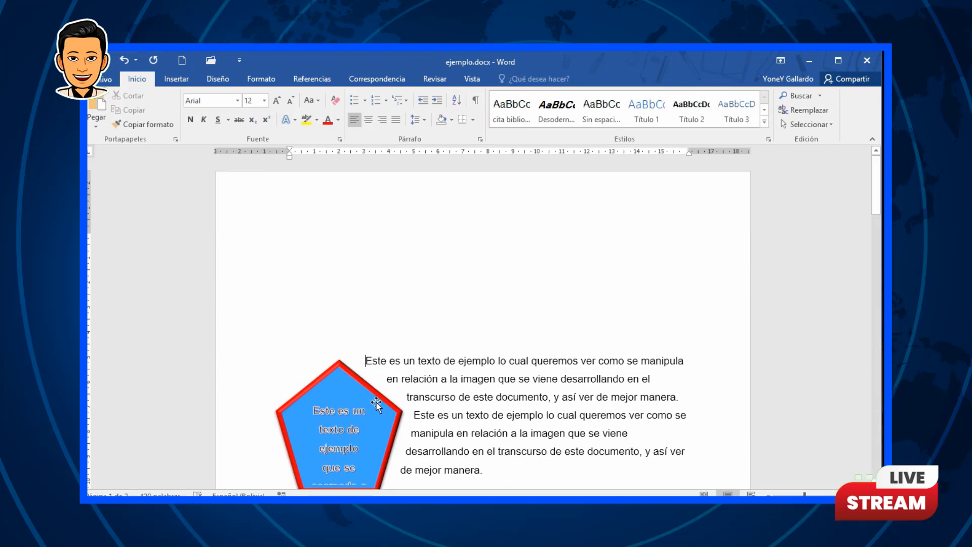
Step: Undo the last change and set the pentagon's text wrapping to Delante del texto
{"action": "key", "text": "ctrl+z"}
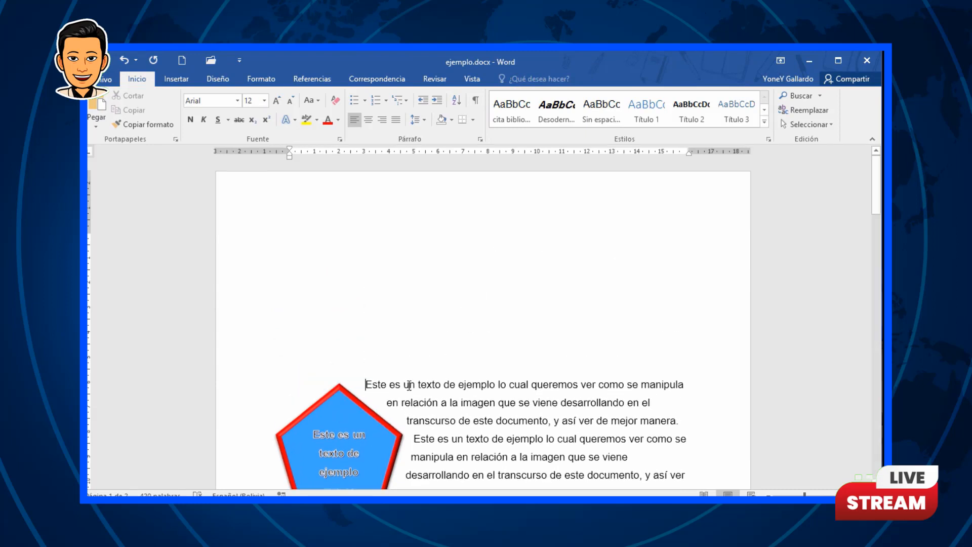
{"action": "left_click", "coordinate": [367, 416]}
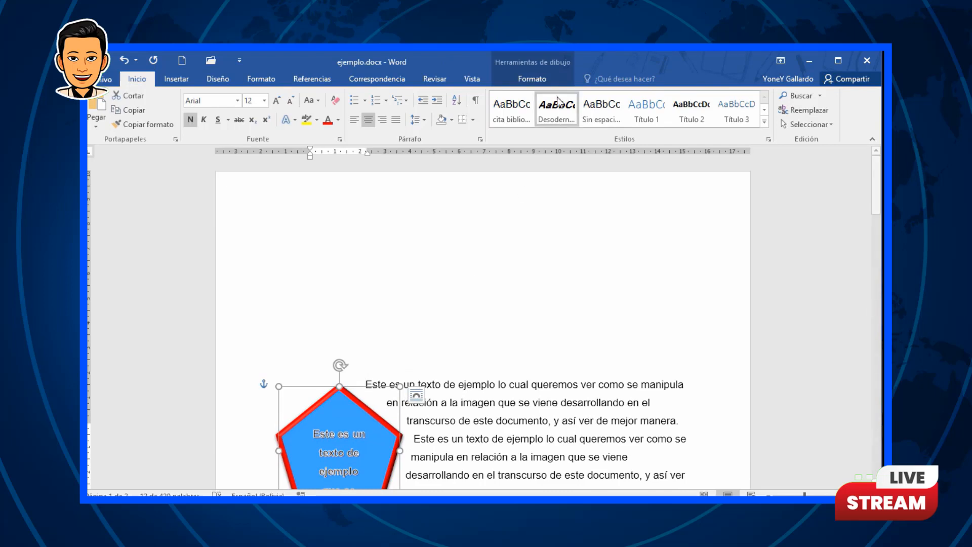
{"action": "left_click", "coordinate": [535, 81]}
{"action": "left_click", "coordinate": [618, 128]}
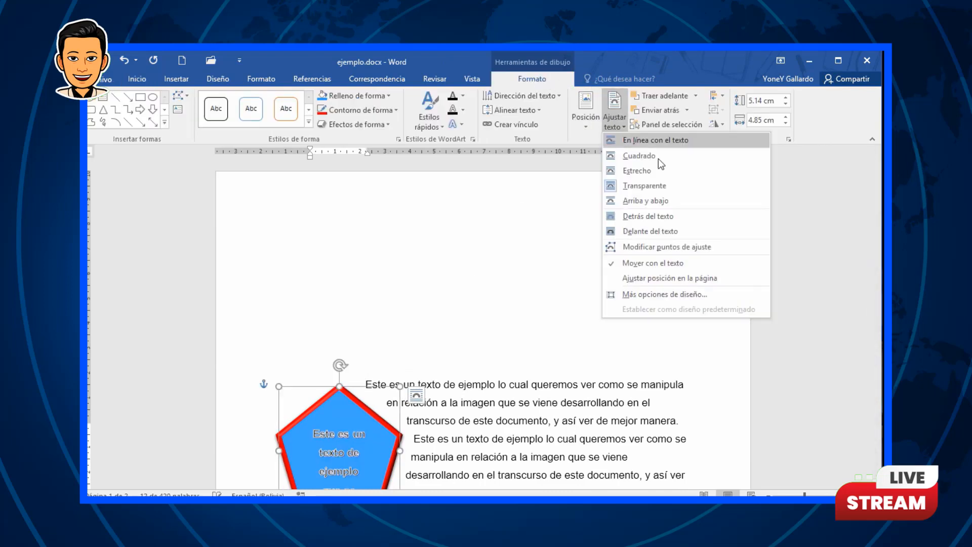
{"action": "left_click", "coordinate": [676, 232]}
Step: Move the pentagon above the first paragraph and duplicate it into three overlapping pentagons
{"action": "left_click_drag", "start_coordinate": [381, 435], "coordinate": [389, 252]}
{"action": "left_click", "coordinate": [445, 388]}
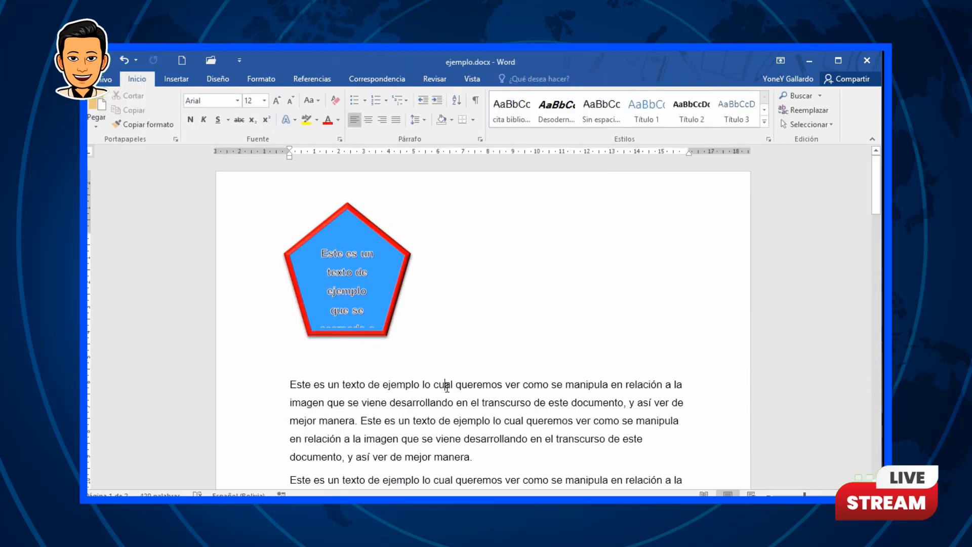
{"action": "key", "text": "ctrl+z"}
{"action": "left_click_drag", "start_coordinate": [391, 242], "coordinate": [545, 279]}
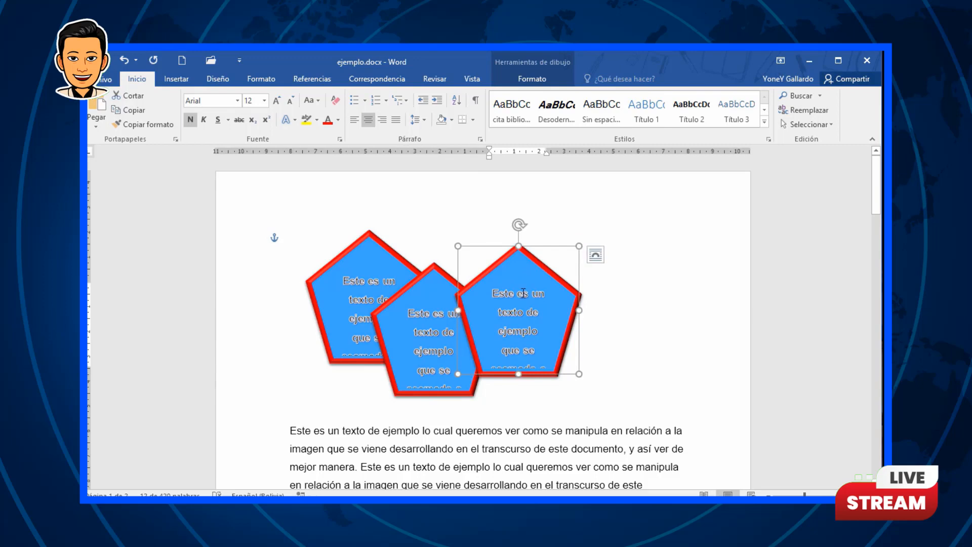
Step: Fill the middle pentagon with green and remove its outline
{"action": "left_click", "coordinate": [427, 272]}
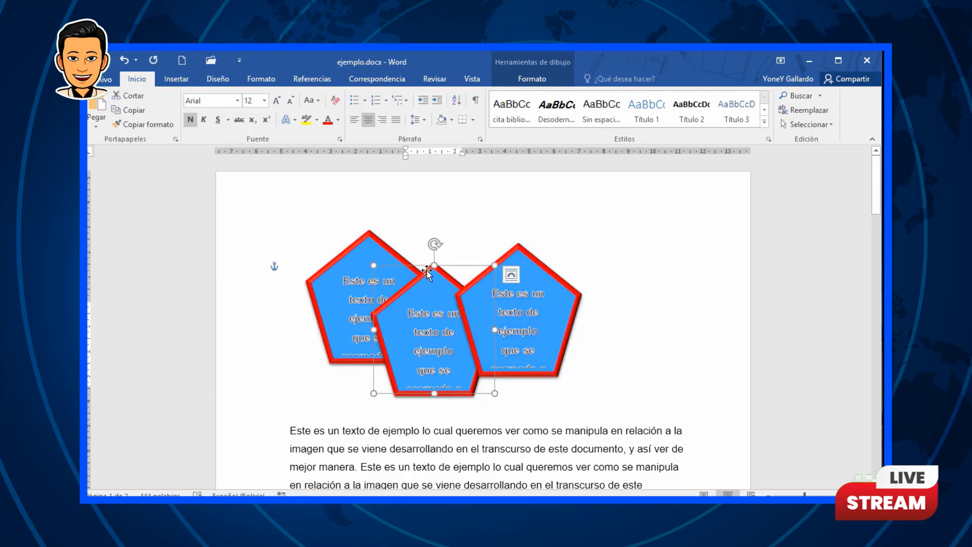
{"action": "left_click", "coordinate": [532, 78]}
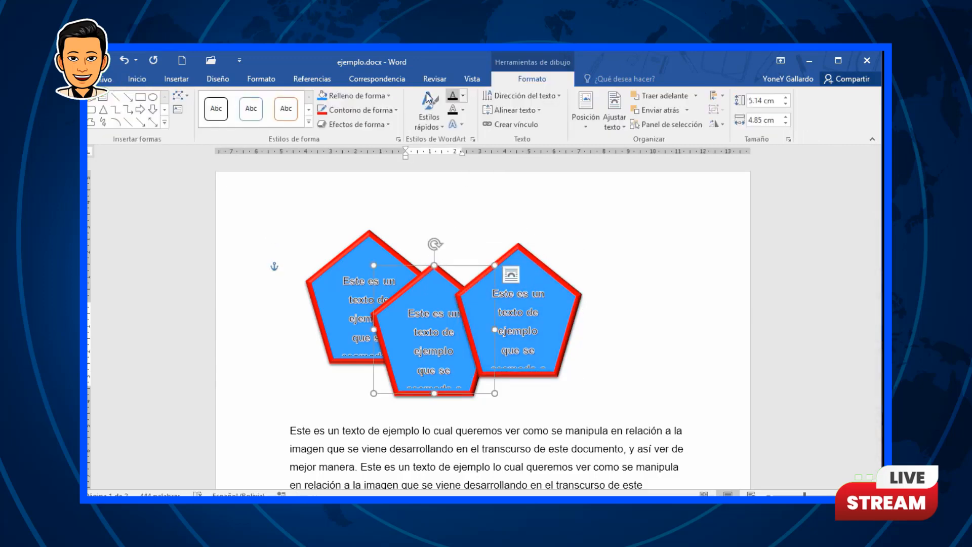
{"action": "left_click", "coordinate": [388, 96]}
{"action": "left_click", "coordinate": [417, 124]}
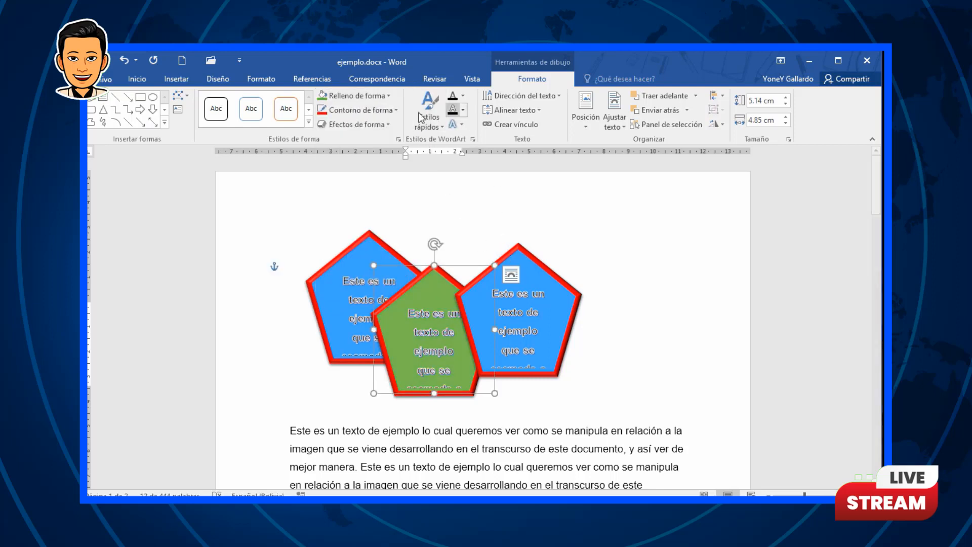
{"action": "left_click", "coordinate": [384, 109]}
{"action": "left_click", "coordinate": [349, 245]}
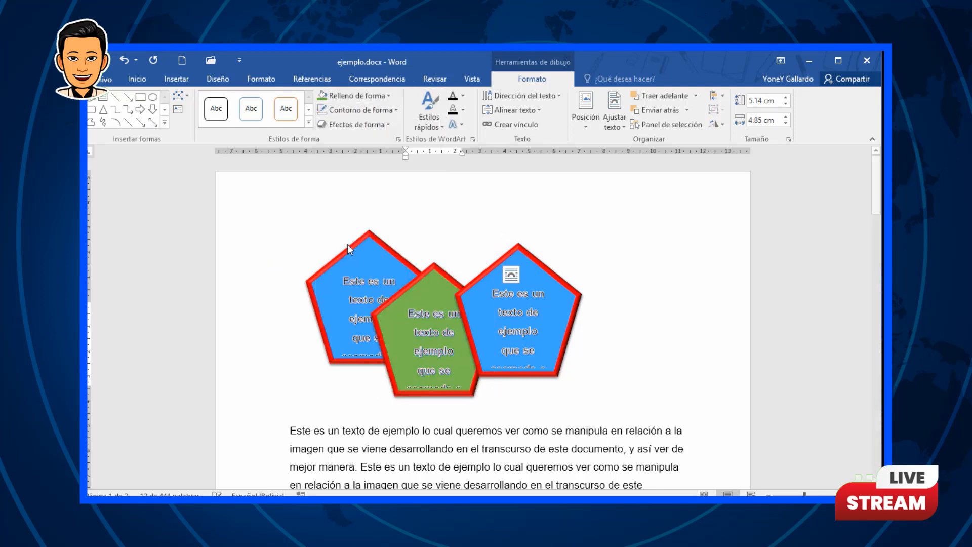
Step: Remove the outlines from the left and right pentagons
{"action": "left_click", "coordinate": [366, 238]}
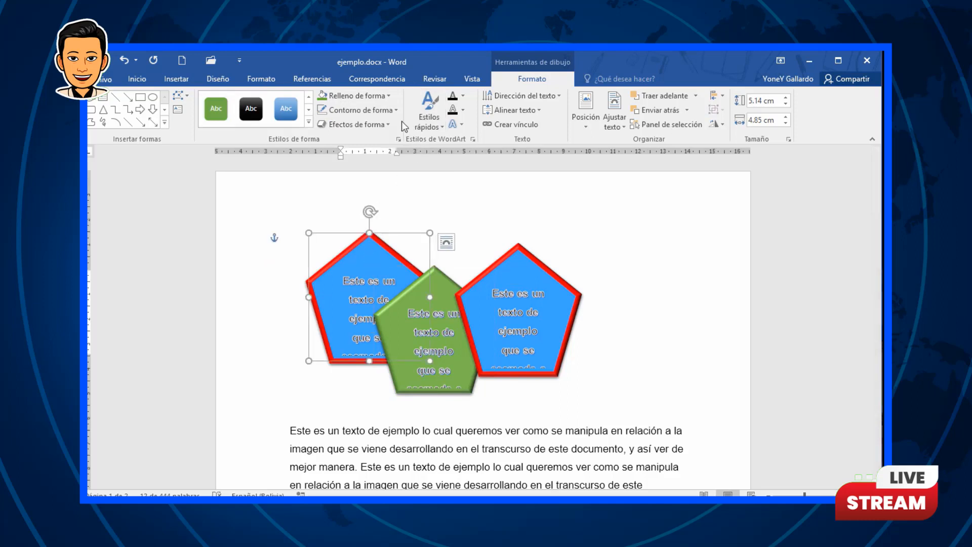
{"action": "left_click", "coordinate": [394, 110]}
{"action": "left_click", "coordinate": [358, 245]}
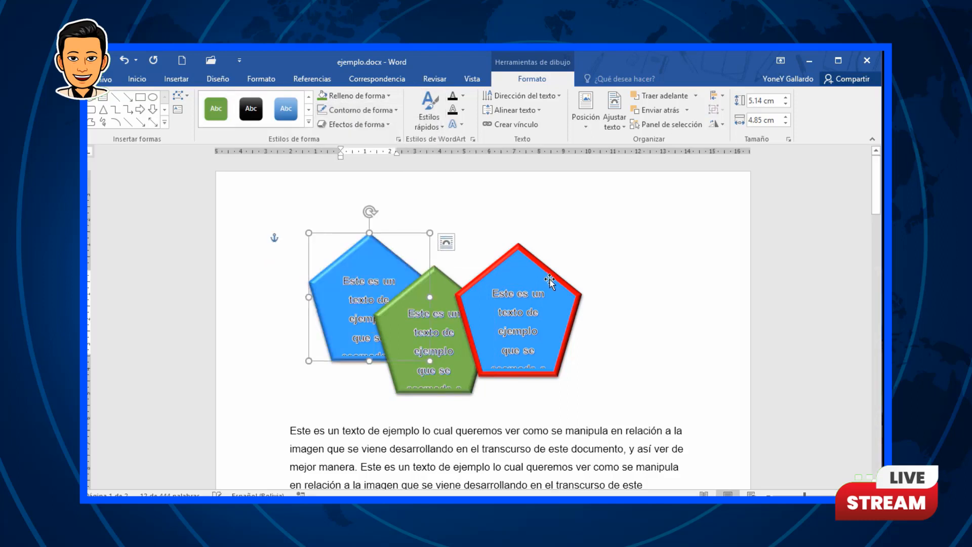
{"action": "left_click", "coordinate": [549, 279]}
{"action": "left_click", "coordinate": [394, 110]}
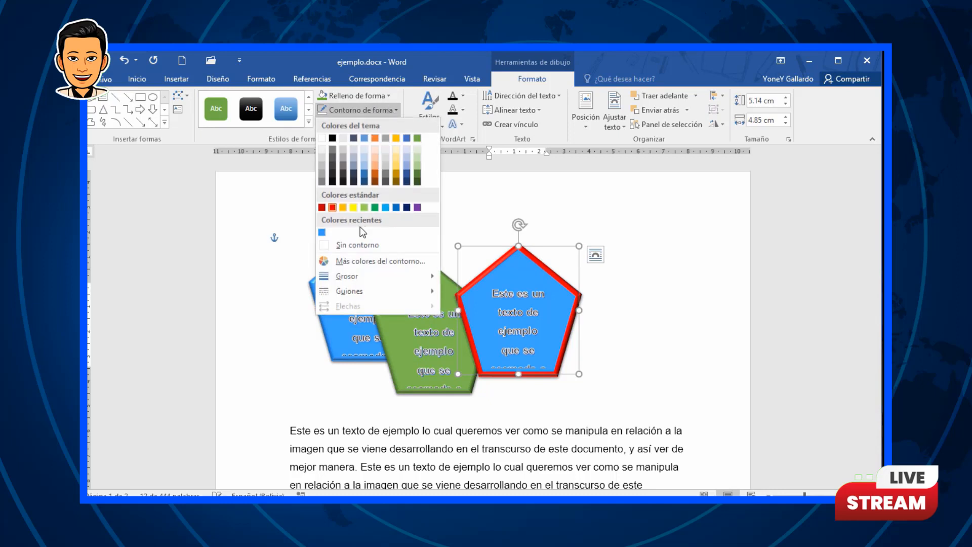
{"action": "left_click", "coordinate": [357, 245]}
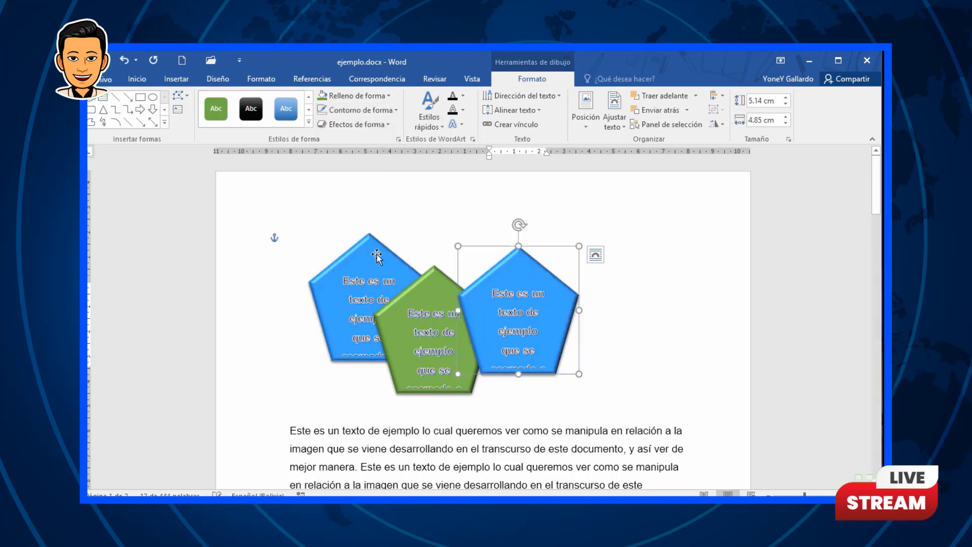
Step: Fill the right pentagon with standard red and move it slightly lower
{"action": "left_click", "coordinate": [389, 96]}
{"action": "left_click", "coordinate": [388, 96]}
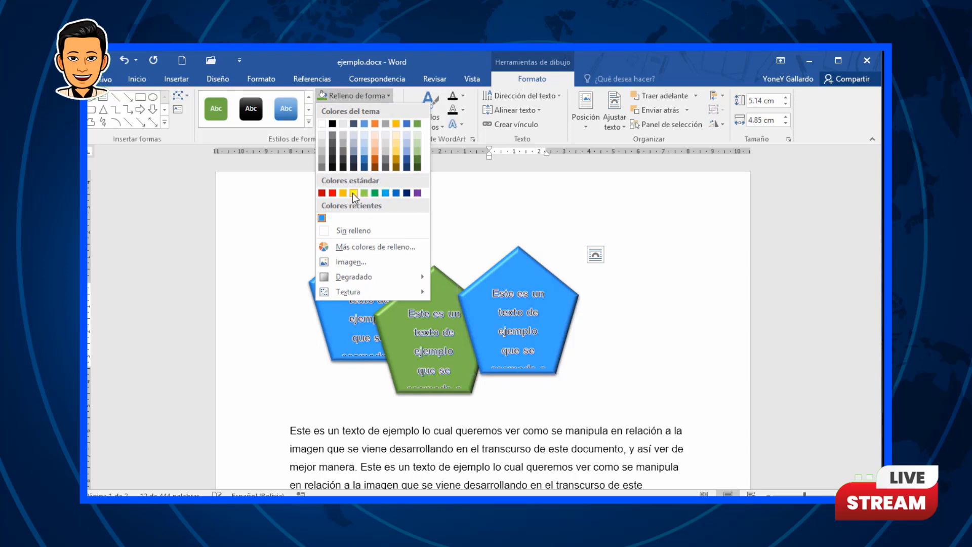
{"action": "left_click", "coordinate": [323, 192]}
{"action": "left_click", "coordinate": [633, 430]}
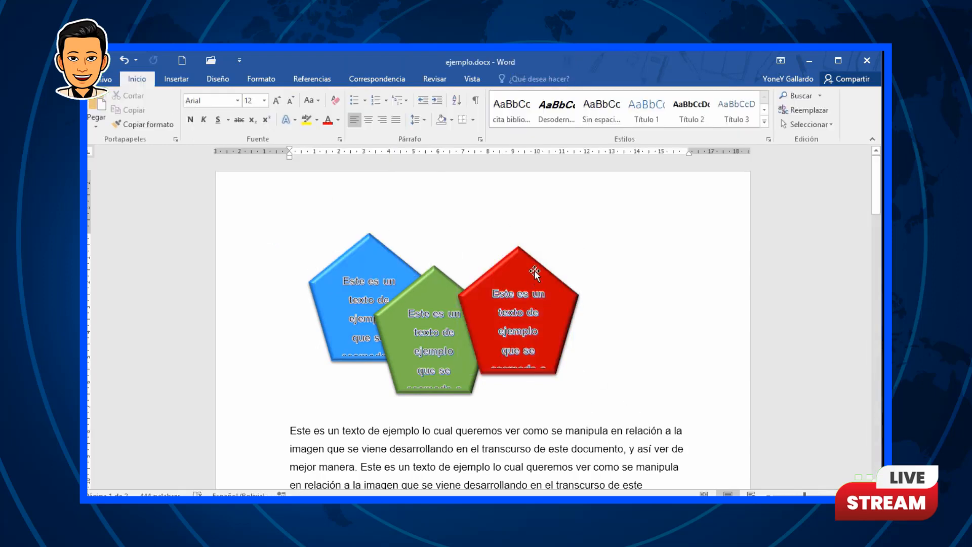
{"action": "left_click_drag", "start_coordinate": [558, 273], "coordinate": [554, 293]}
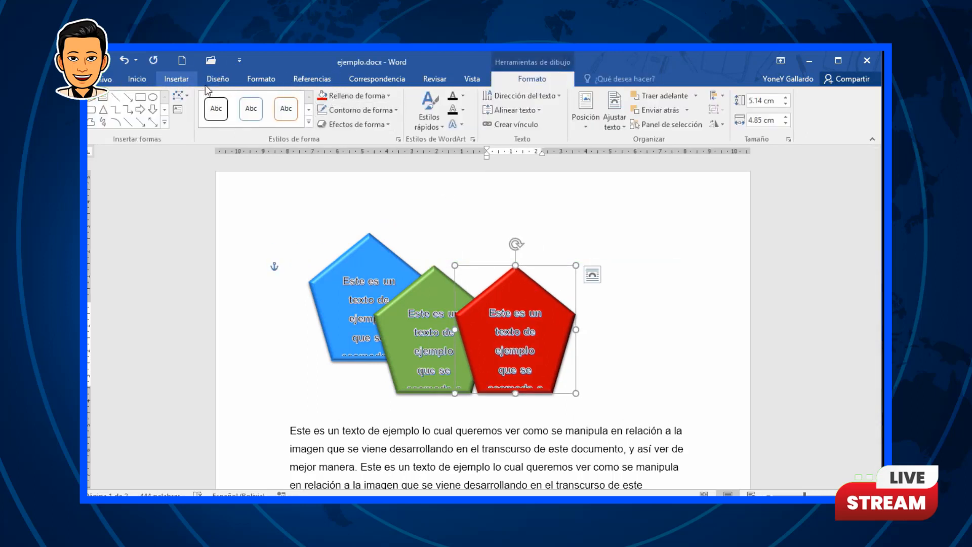
Step: Select all three pentagons and align them with Alinear verticalmente
{"action": "left_click", "coordinate": [183, 79]}
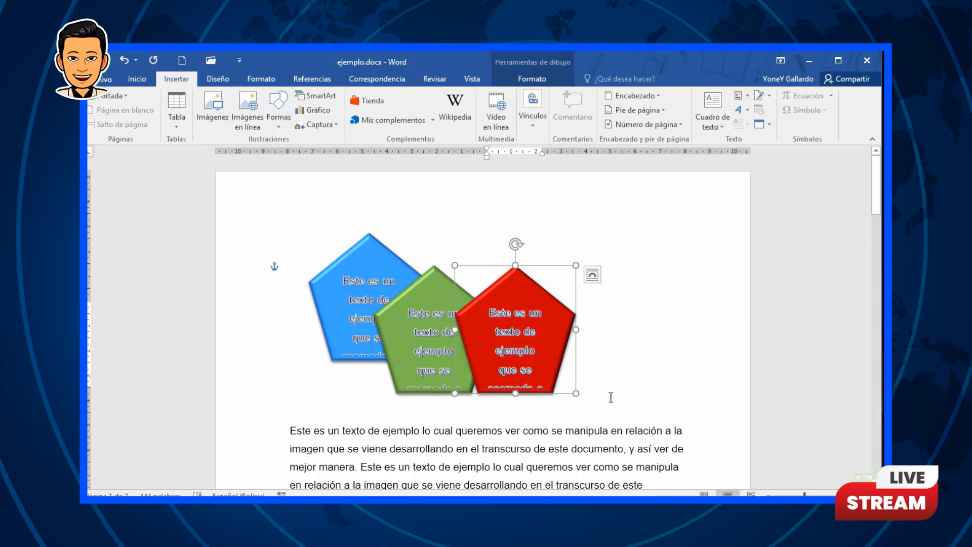
{"action": "left_click", "coordinate": [438, 273]}
{"action": "left_click", "coordinate": [366, 242]}
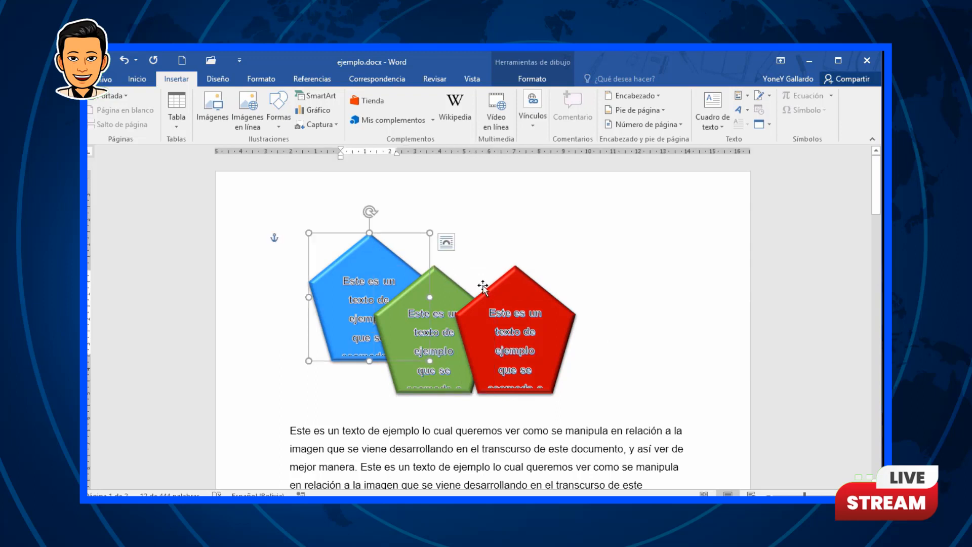
{"action": "left_click", "coordinate": [453, 282], "text": "shift"}
{"action": "left_click", "coordinate": [525, 303], "text": "shift"}
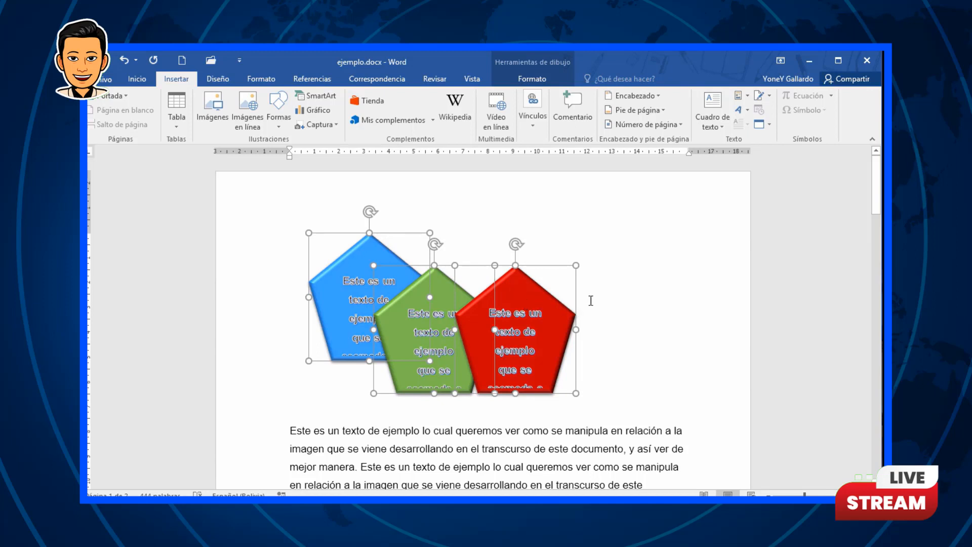
{"action": "left_click", "coordinate": [553, 81]}
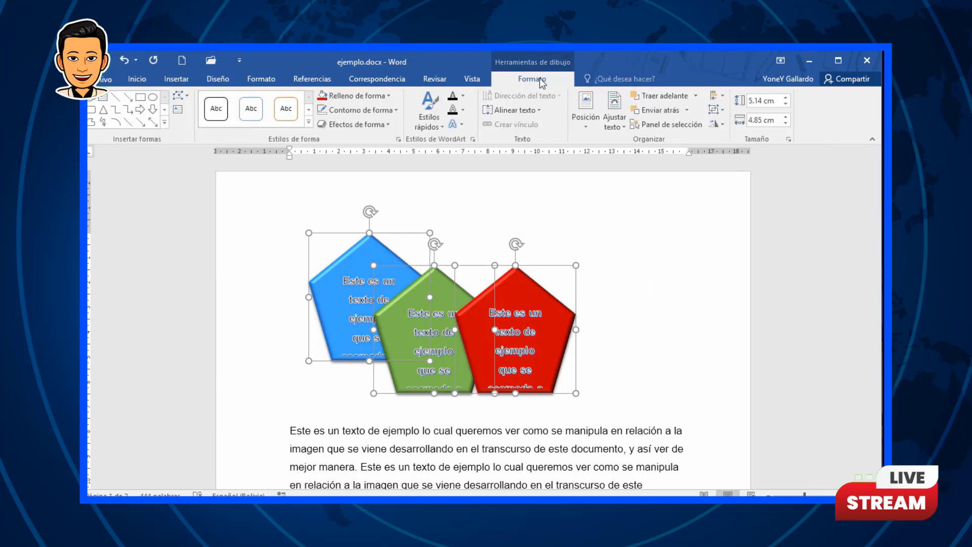
{"action": "left_click", "coordinate": [728, 100]}
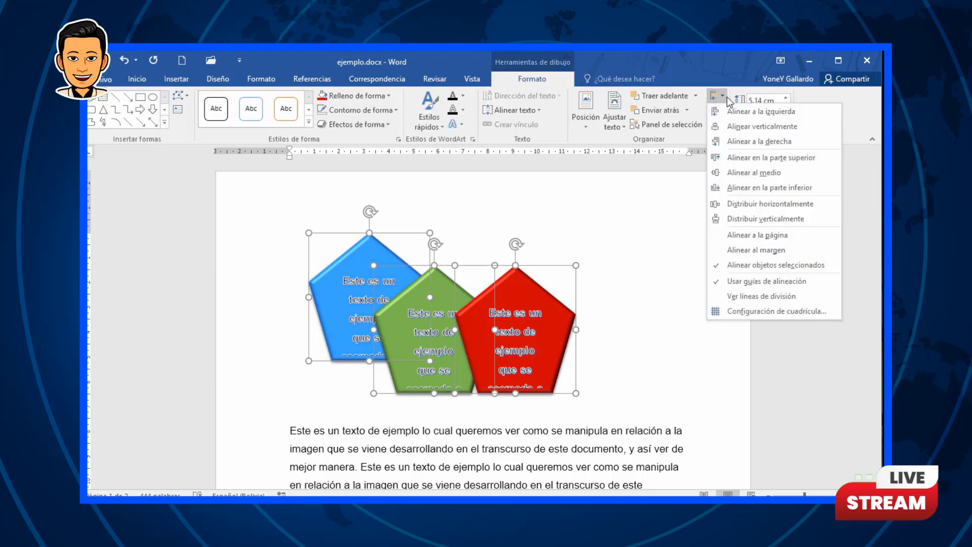
{"action": "left_click", "coordinate": [740, 126]}
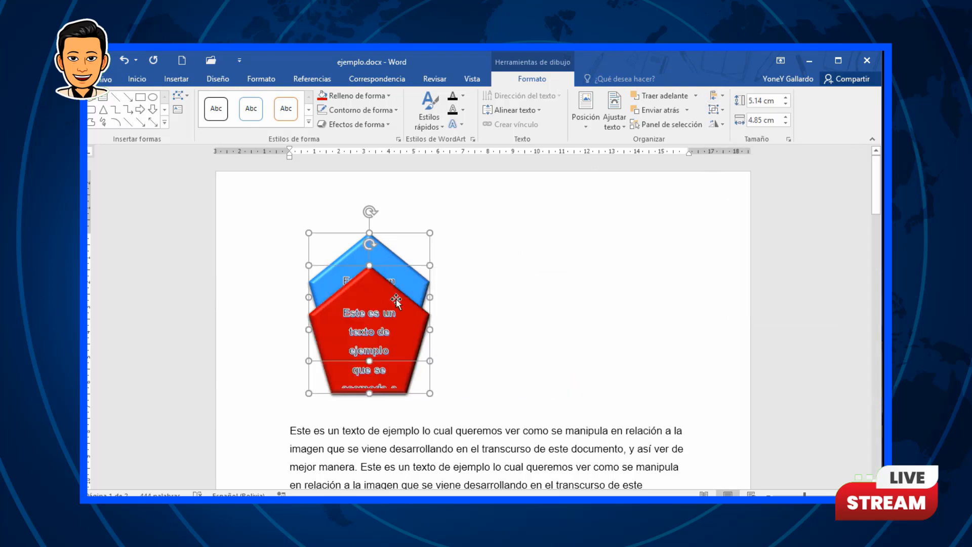
{"action": "key", "text": "Escape"}
Step: Rearrange the three pentagons into a diagonal overlapping row, blue upper right, green middle, red lower left
{"action": "left_click_drag", "start_coordinate": [404, 333], "coordinate": [404, 367]}
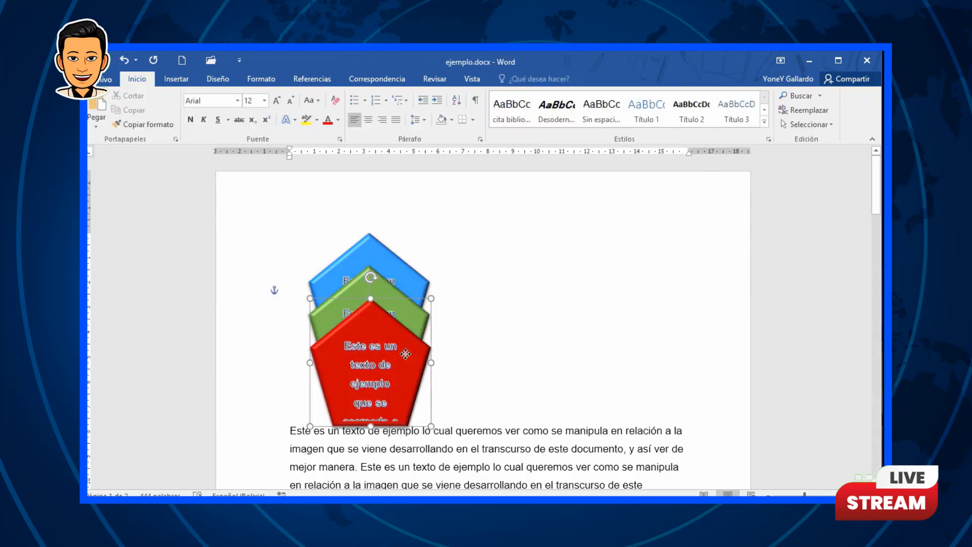
{"action": "left_click", "coordinate": [391, 254]}
{"action": "left_click_drag", "start_coordinate": [394, 256], "coordinate": [529, 237]}
{"action": "left_click_drag", "start_coordinate": [383, 289], "coordinate": [464, 277]}
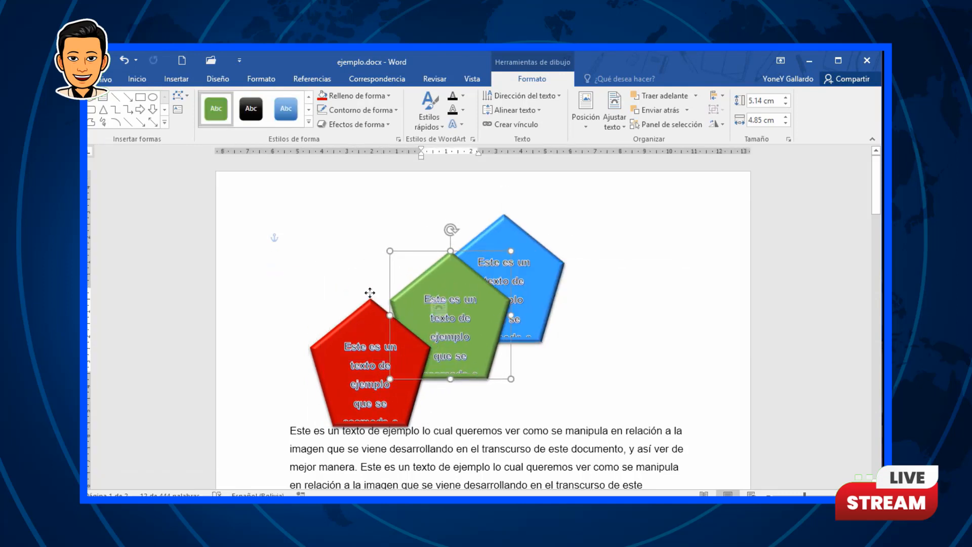
{"action": "left_click_drag", "start_coordinate": [369, 306], "coordinate": [398, 261]}
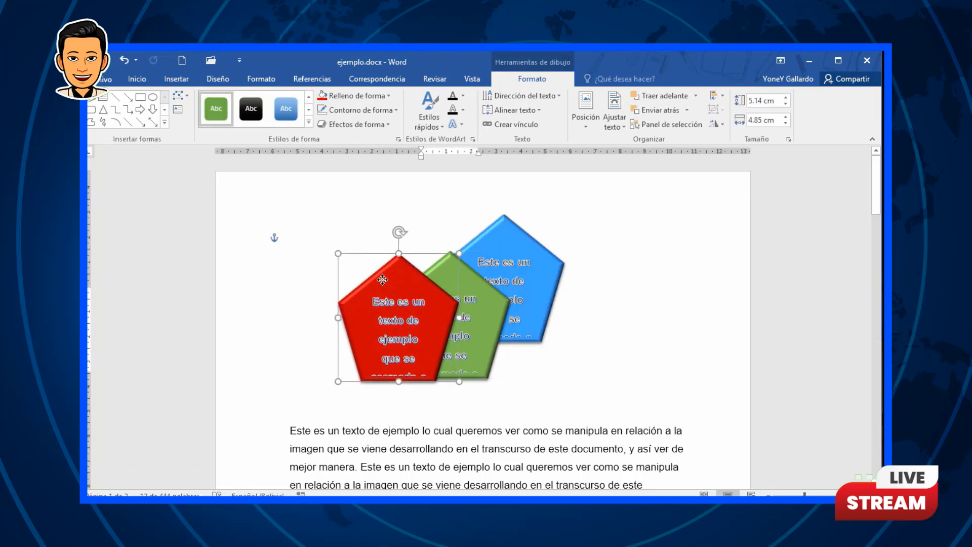
Step: Bring the blue pentagon forward and shift the red pentagon slightly to the right
{"action": "left_click", "coordinate": [539, 252]}
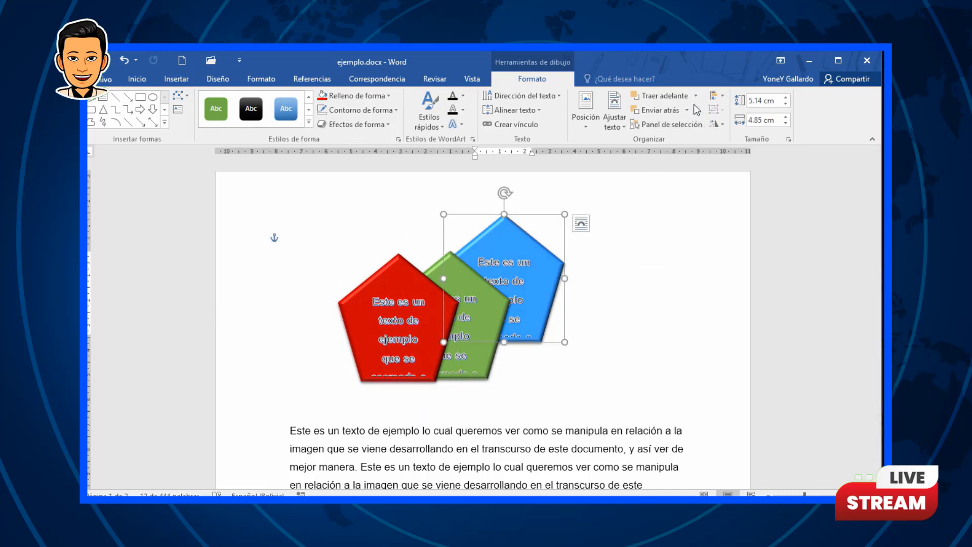
{"action": "left_click", "coordinate": [677, 97]}
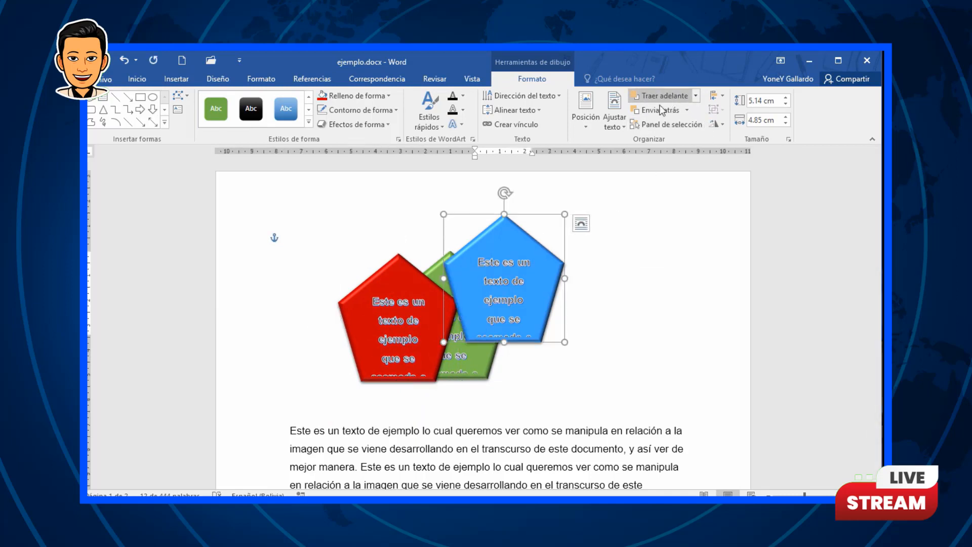
{"action": "left_click", "coordinate": [397, 263]}
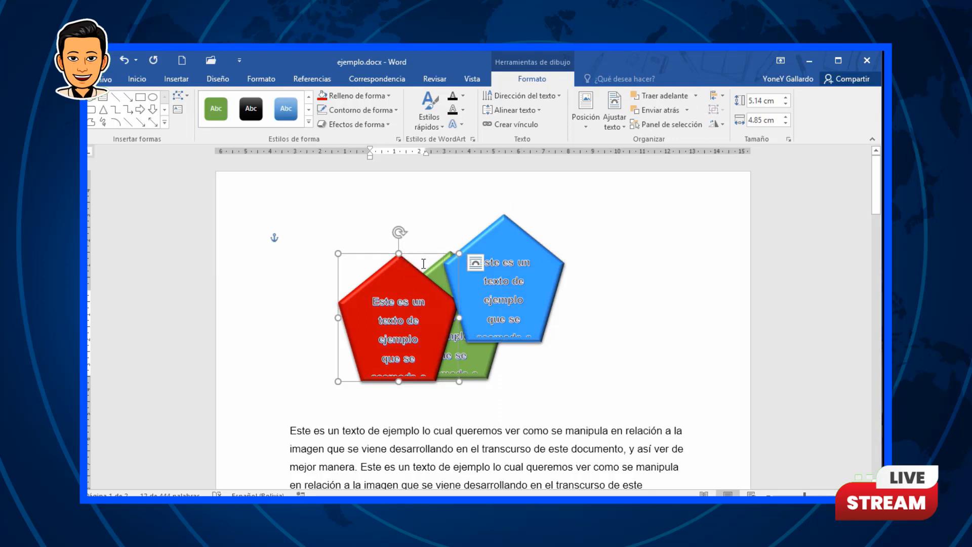
{"action": "left_click_drag", "start_coordinate": [408, 265], "coordinate": [430, 266]}
Step: Change the blue pentagon's stacking order, finally sending it behind the other two pentagons
{"action": "left_click", "coordinate": [550, 268]}
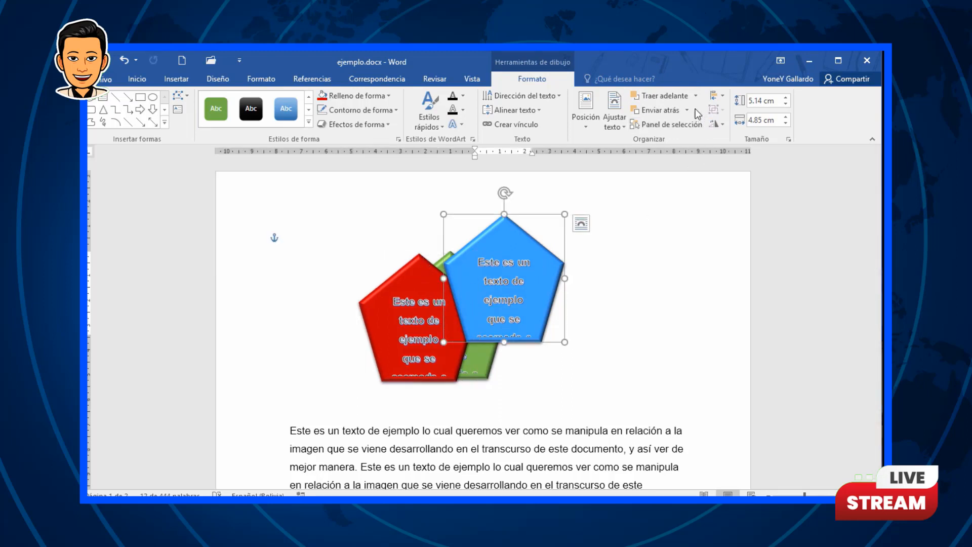
{"action": "left_click", "coordinate": [661, 109]}
{"action": "left_click", "coordinate": [660, 109]}
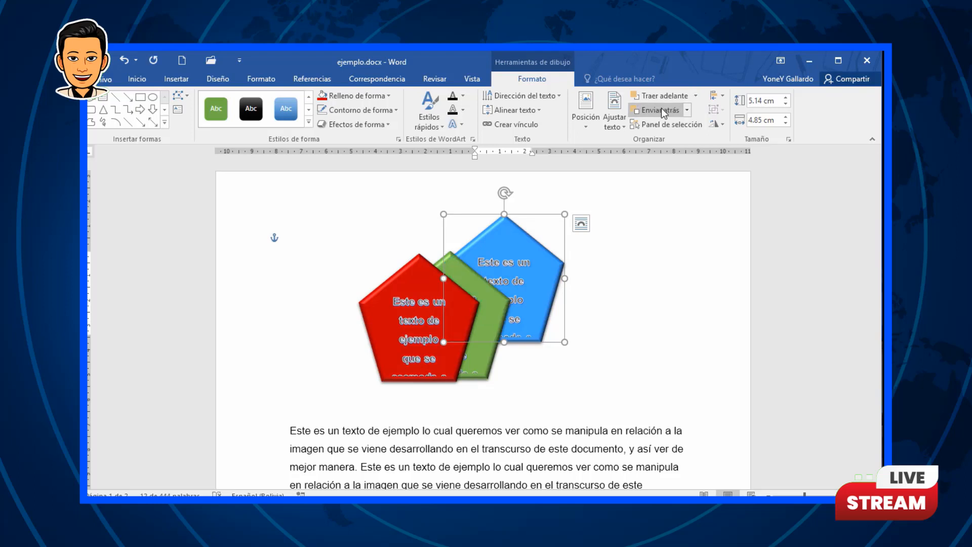
{"action": "left_click", "coordinate": [698, 96]}
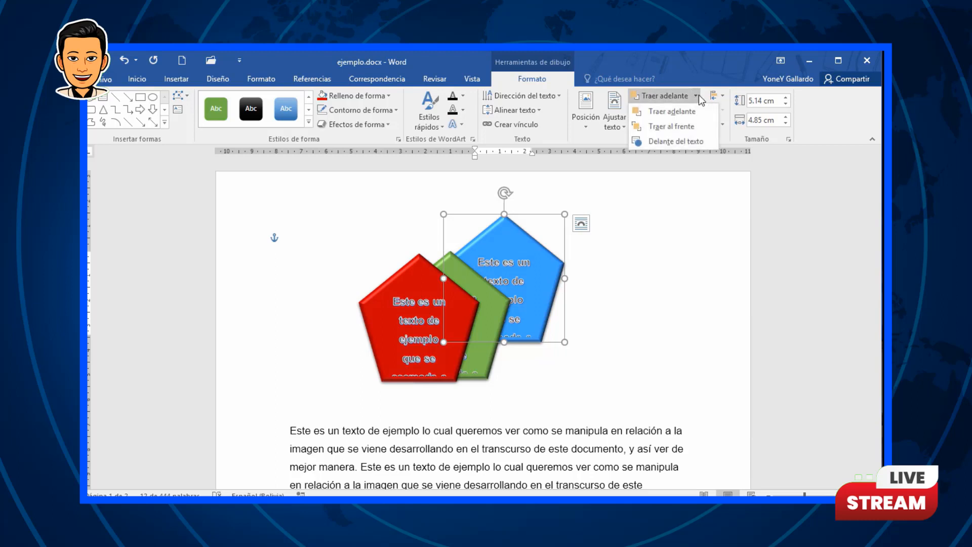
{"action": "left_click", "coordinate": [682, 126]}
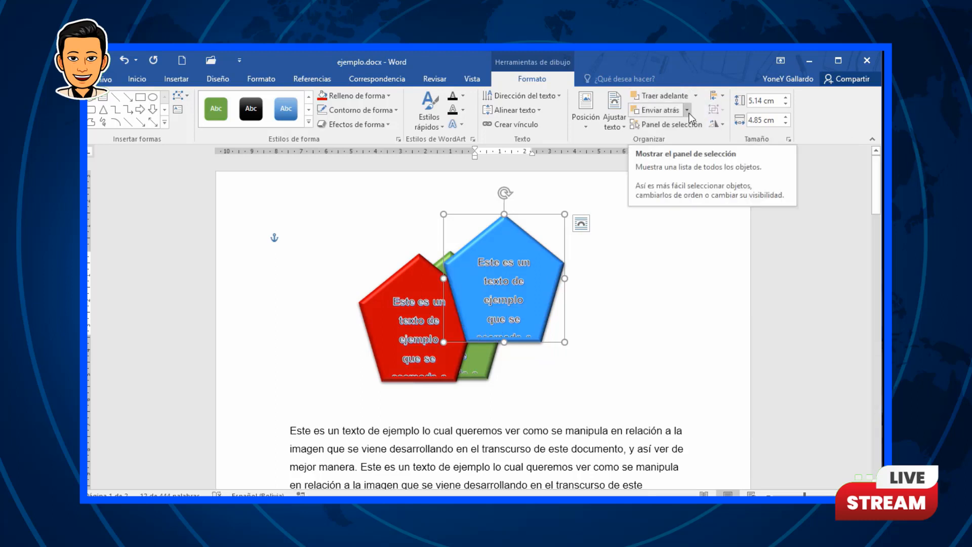
{"action": "left_click", "coordinate": [687, 110]}
{"action": "left_click", "coordinate": [685, 139]}
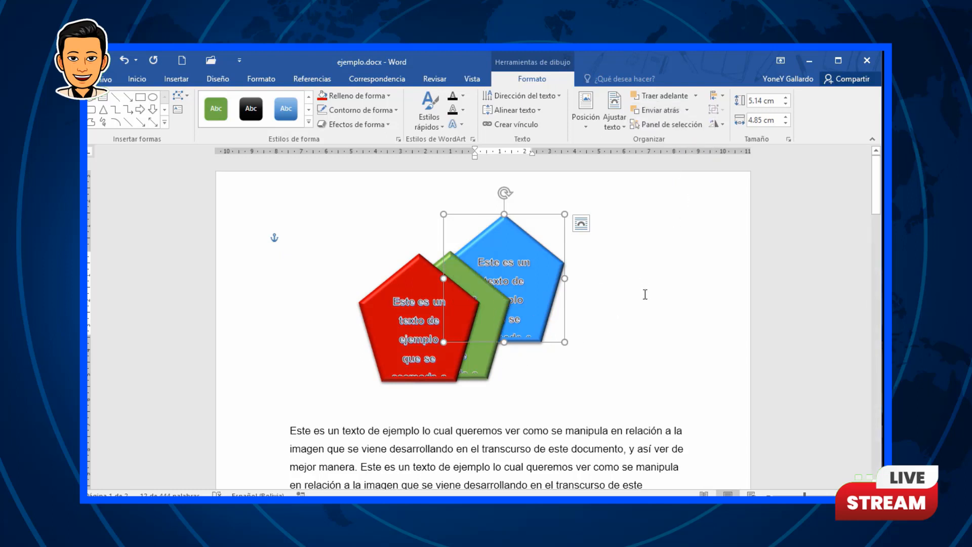
Step: Open the Selection pane and select the pentagons through its list
{"action": "left_click", "coordinate": [656, 126]}
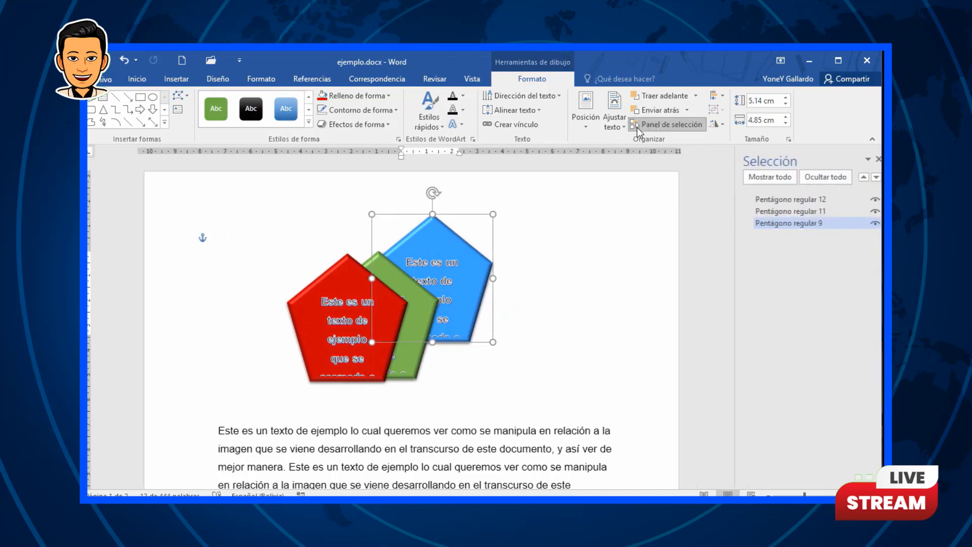
{"action": "left_click", "coordinate": [782, 211]}
{"action": "left_click", "coordinate": [784, 200]}
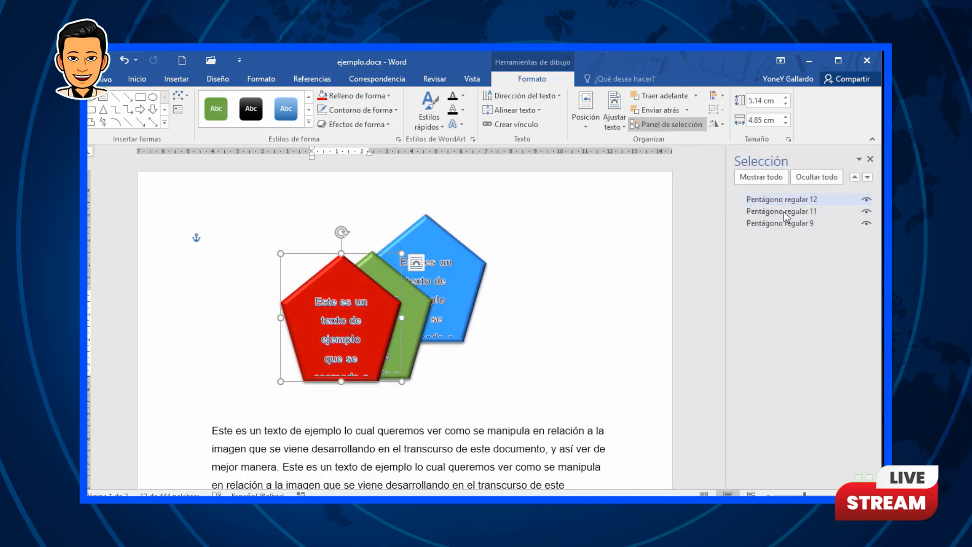
Step: Toggle the visibility of Pentágono regular 12 off and back on, then close the Selection pane
{"action": "left_click", "coordinate": [865, 200]}
{"action": "left_click", "coordinate": [865, 199]}
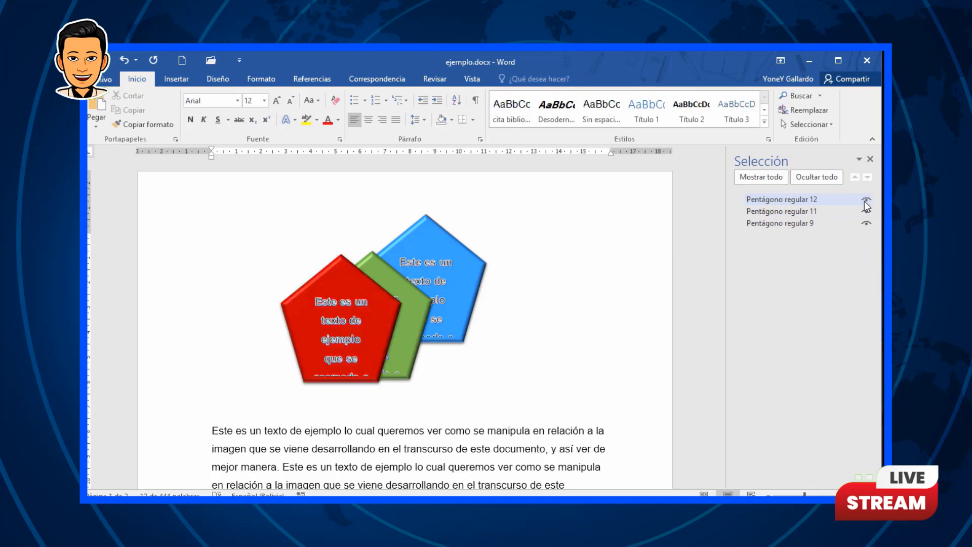
{"action": "left_click", "coordinate": [869, 159]}
Step: Move the blue pentagon to the right, clear of the red and green pentagons
{"action": "left_click", "coordinate": [534, 244]}
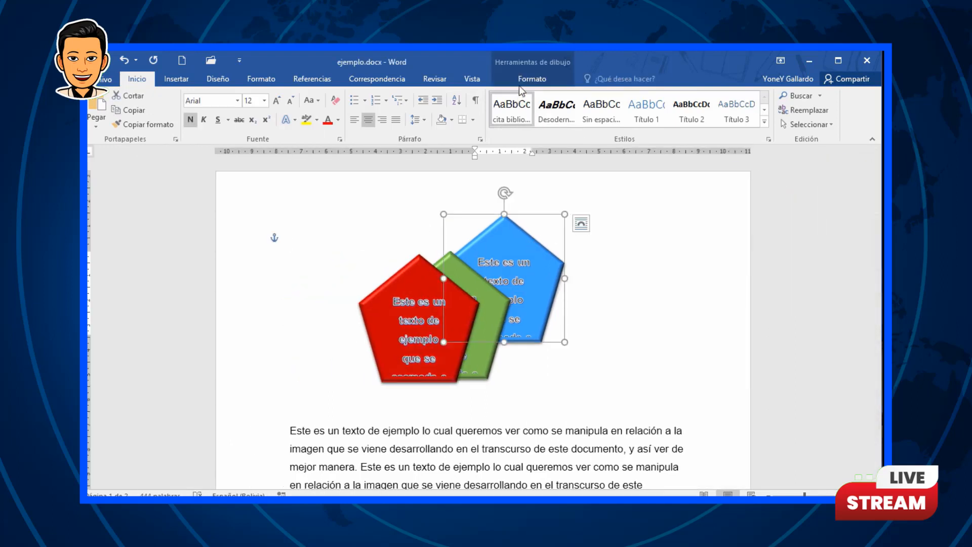
{"action": "left_click", "coordinate": [528, 78]}
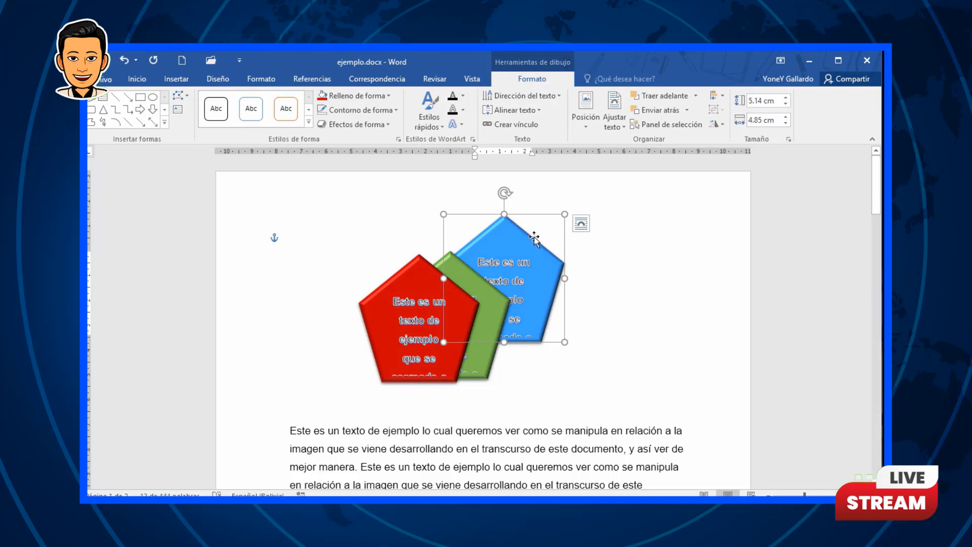
{"action": "left_click_drag", "start_coordinate": [562, 236], "coordinate": [647, 222]}
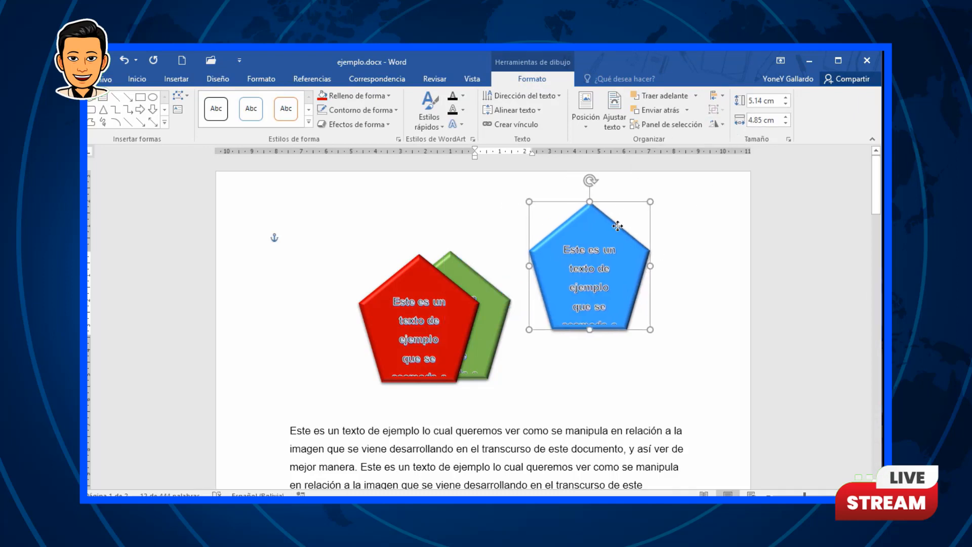
Step: Enlarge the blue pentagon to 6.2 cm high and 5.9 cm wide
{"action": "left_click", "coordinate": [721, 124]}
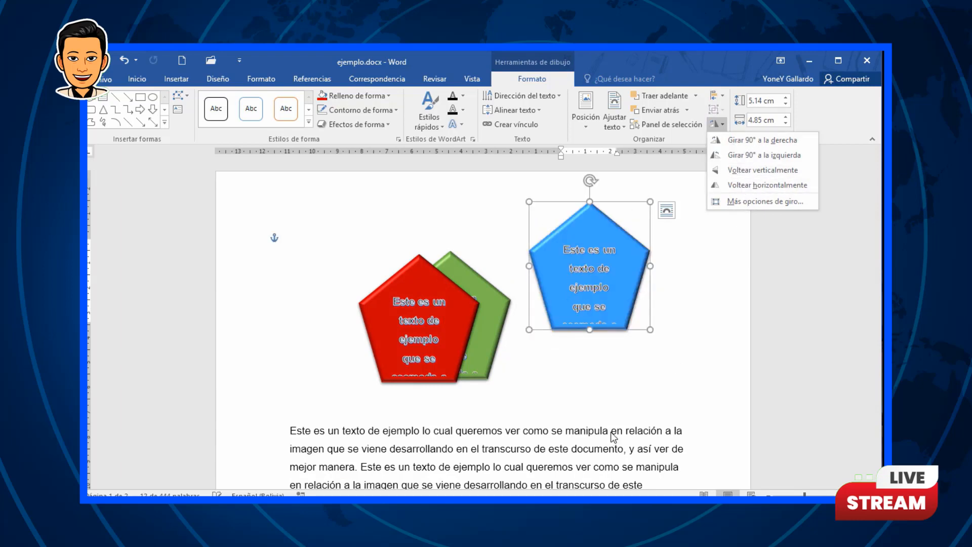
{"action": "left_click", "coordinate": [609, 407]}
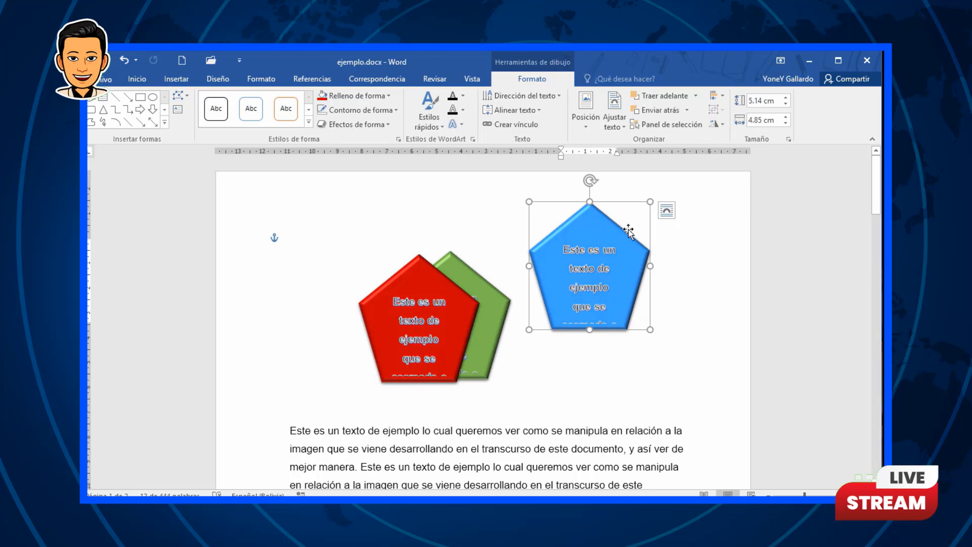
{"action": "left_click", "coordinate": [786, 98]}
{"action": "left_click_drag", "start_coordinate": [786, 100], "coordinate": [788, 117]}
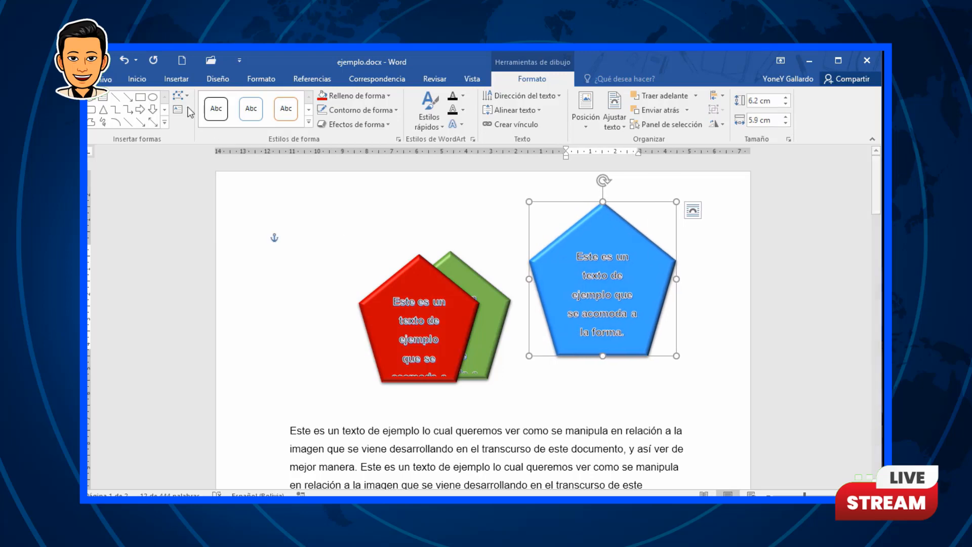
{"action": "left_click", "coordinate": [530, 379]}
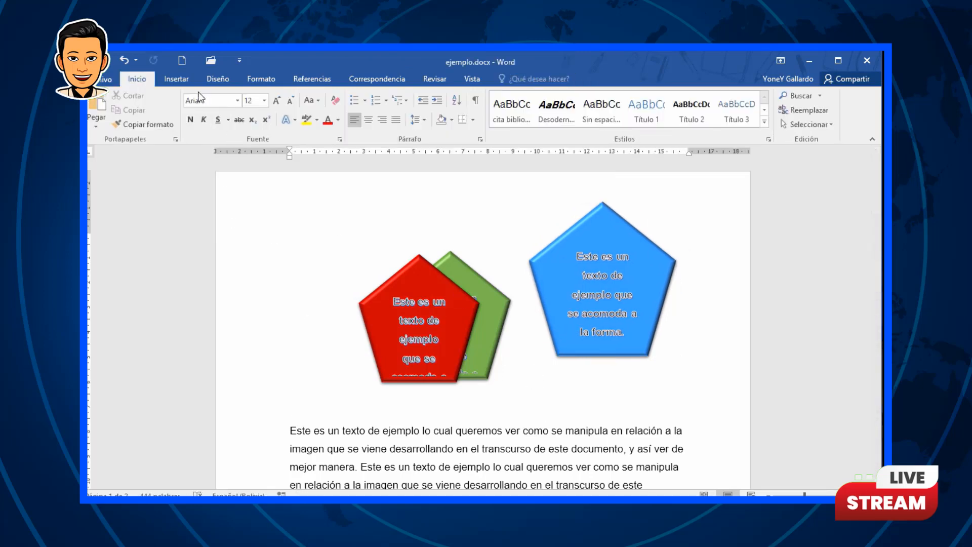
Step: Delete all of the document's content
{"action": "left_click", "coordinate": [193, 81]}
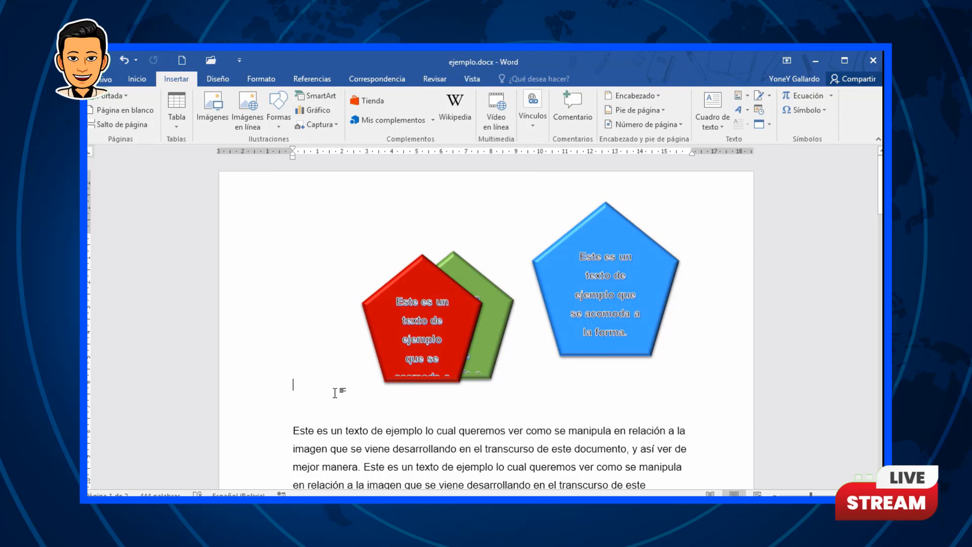
{"action": "key", "text": "ctrl+a"}
{"action": "key", "text": "Delete"}
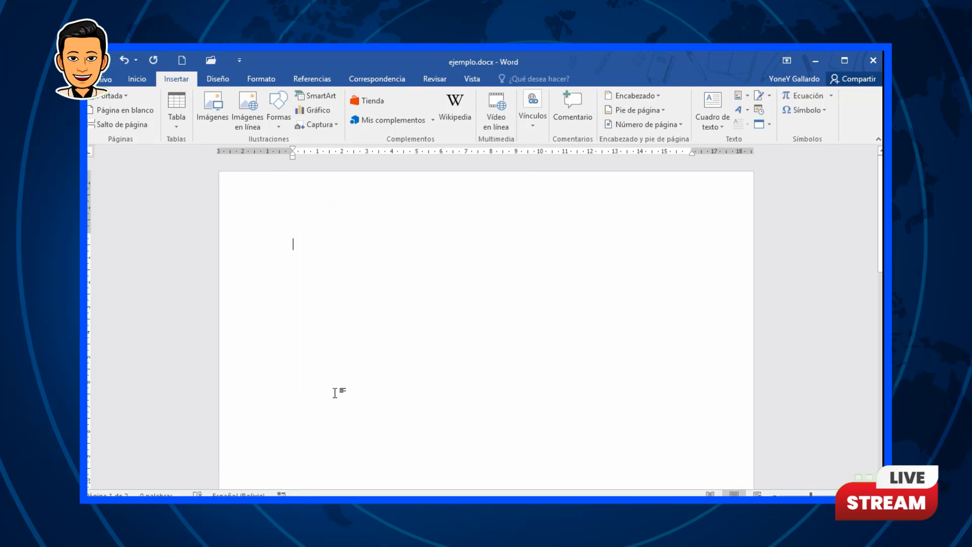
Step: Open the SmartArt gallery and browse its layout categories
{"action": "left_click", "coordinate": [325, 96]}
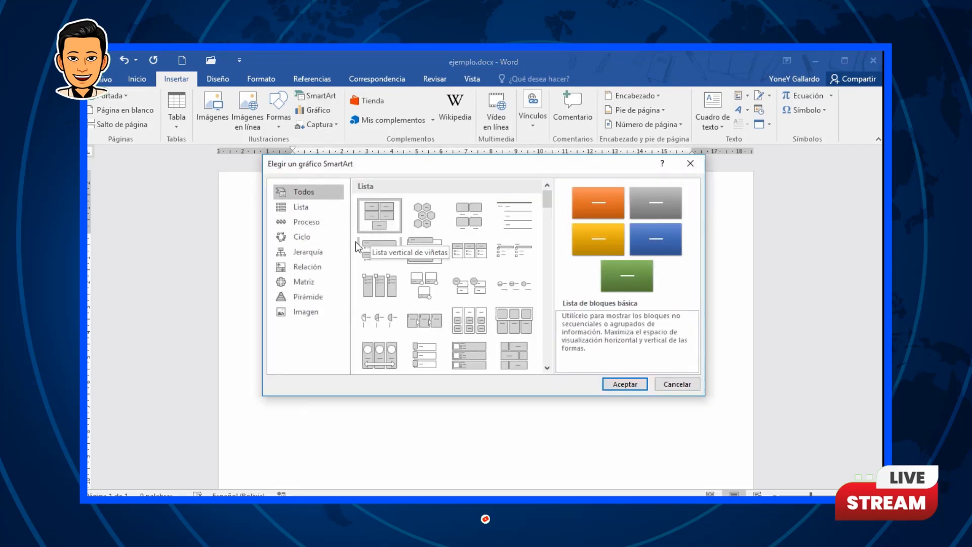
{"action": "left_click", "coordinate": [309, 250]}
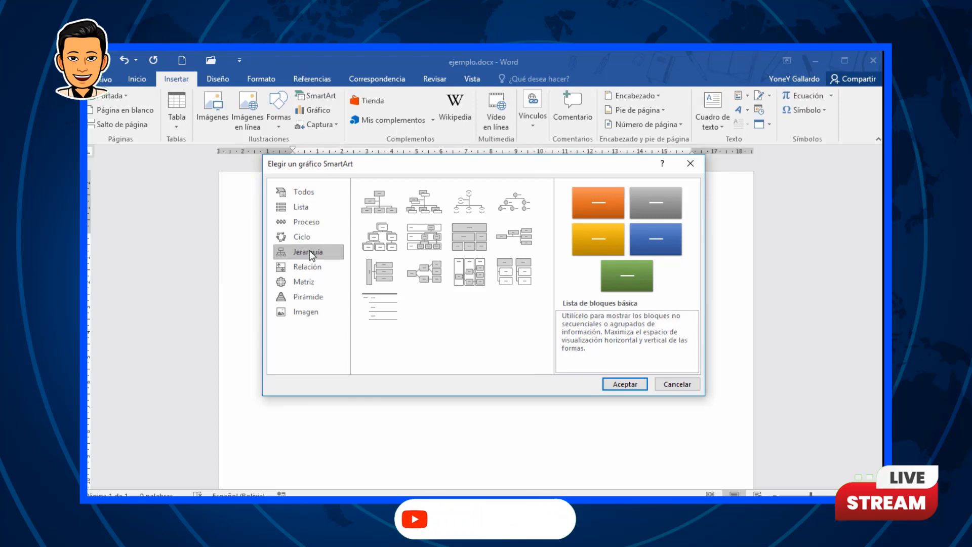
{"action": "left_click", "coordinate": [306, 282]}
{"action": "left_click", "coordinate": [323, 221]}
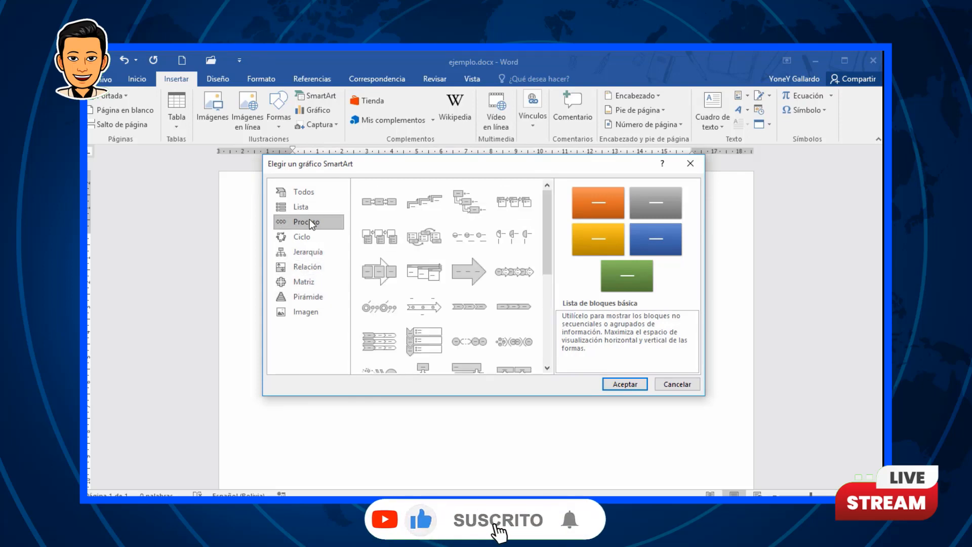
{"action": "left_click", "coordinate": [304, 207]}
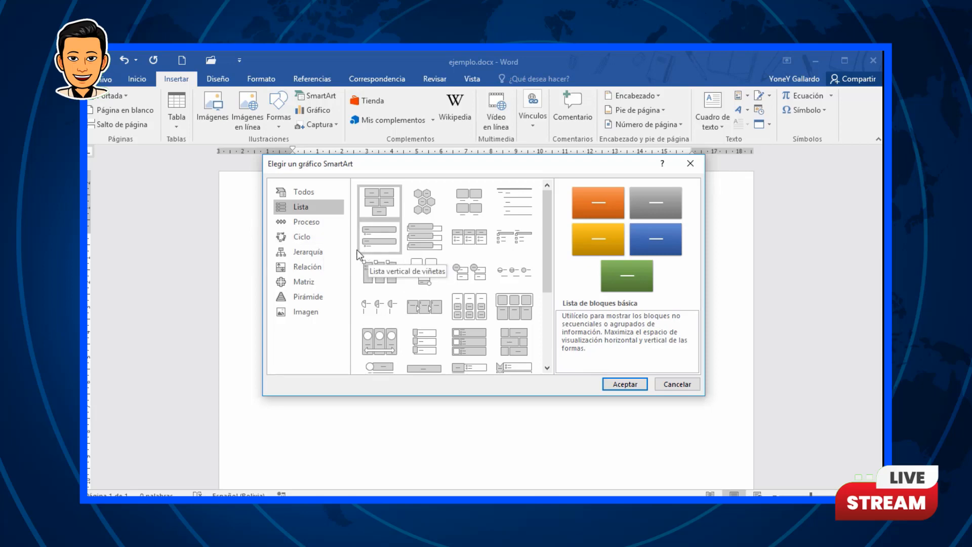
{"action": "left_click", "coordinate": [305, 253]}
{"action": "left_click", "coordinate": [377, 197]}
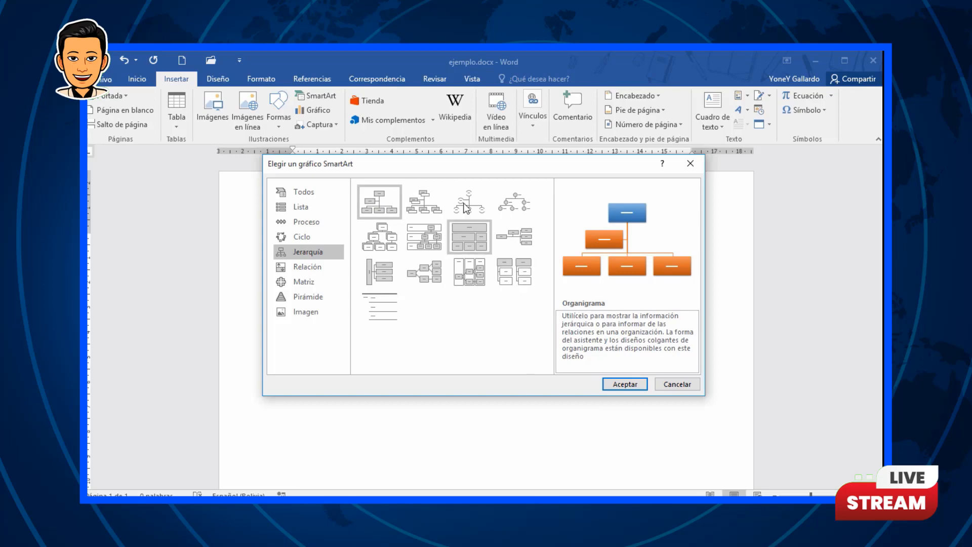
{"action": "left_click", "coordinate": [294, 207]}
{"action": "left_click", "coordinate": [297, 221]}
{"action": "left_click", "coordinate": [298, 237]}
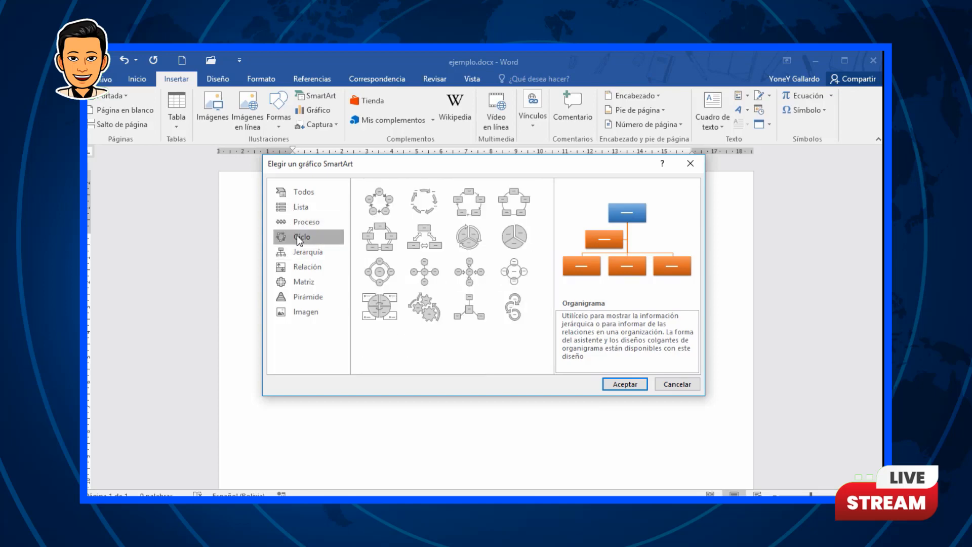
{"action": "left_click", "coordinate": [304, 281]}
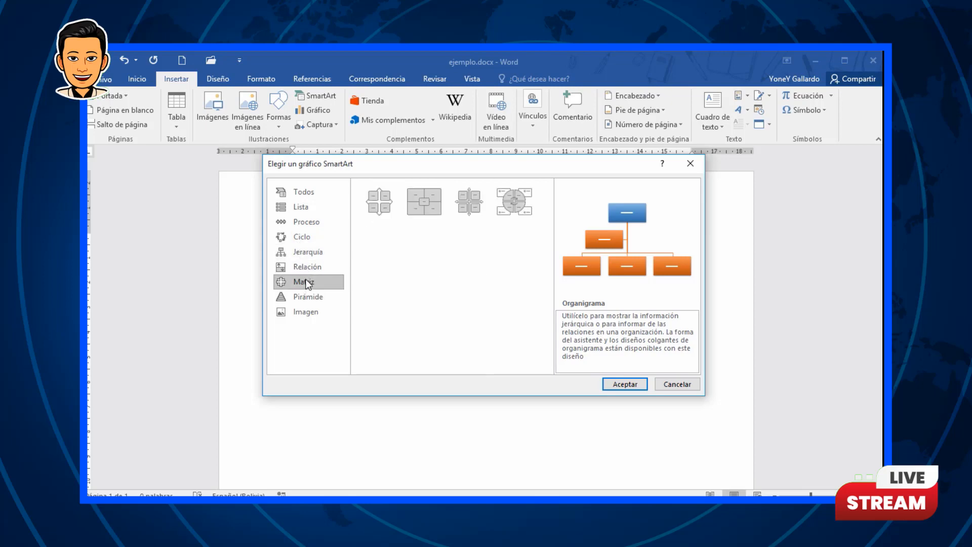
{"action": "left_click", "coordinate": [304, 257]}
{"action": "left_click", "coordinate": [305, 269]}
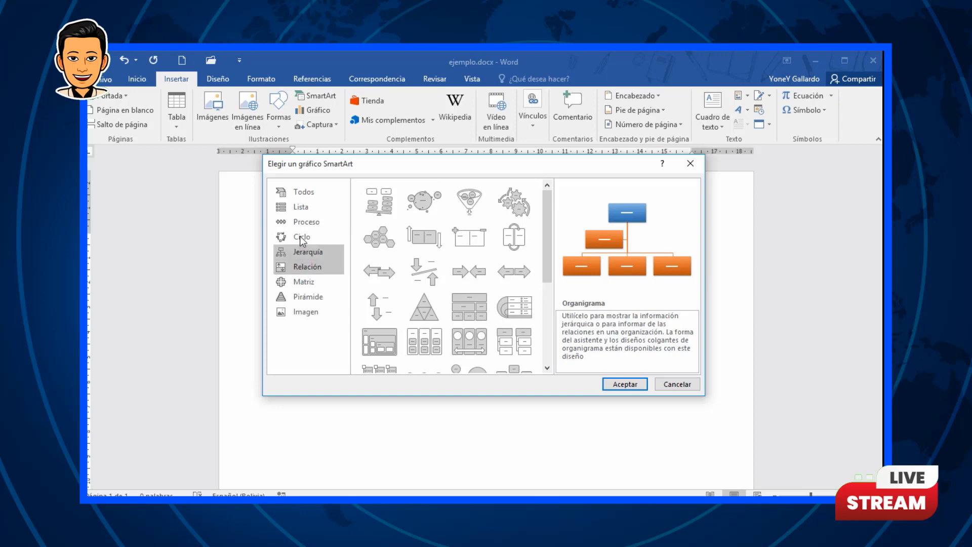
{"action": "left_click", "coordinate": [301, 207]}
Step: Insert the Organigrama SmartArt layout from the Jerarquía category
{"action": "left_click", "coordinate": [314, 251]}
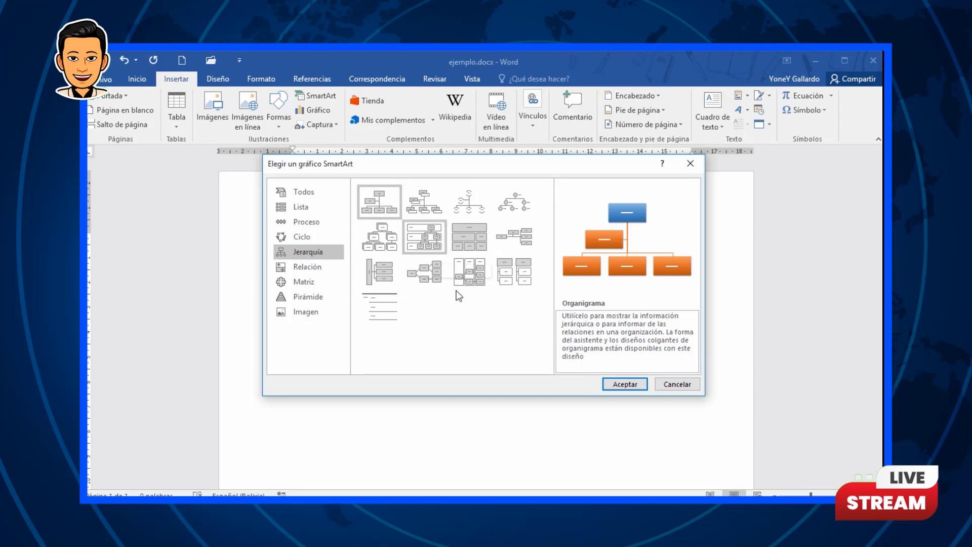
{"action": "left_click", "coordinate": [624, 384]}
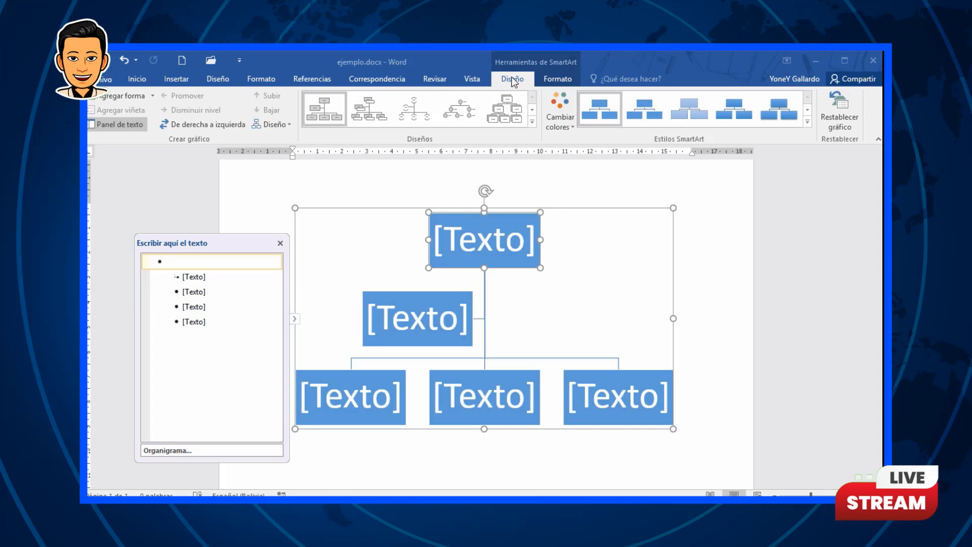
Step: Label the organization chart's top box ARBOL
{"action": "left_click", "coordinate": [541, 79]}
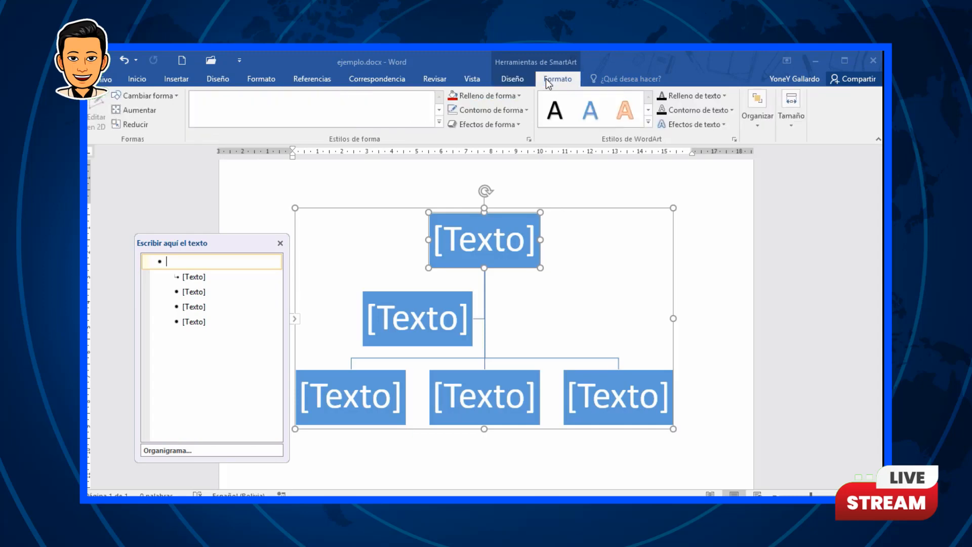
{"action": "left_click", "coordinate": [511, 79]}
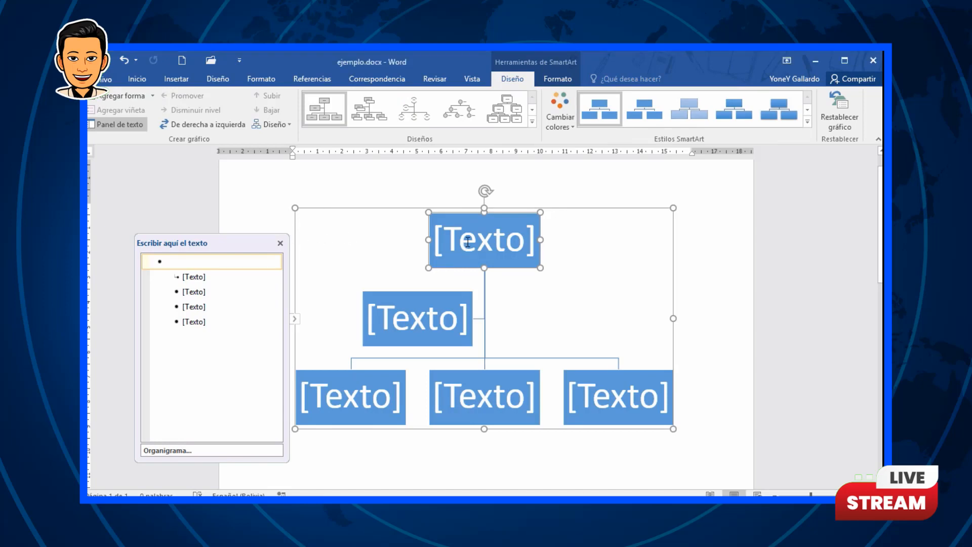
{"action": "left_click", "coordinate": [512, 239]}
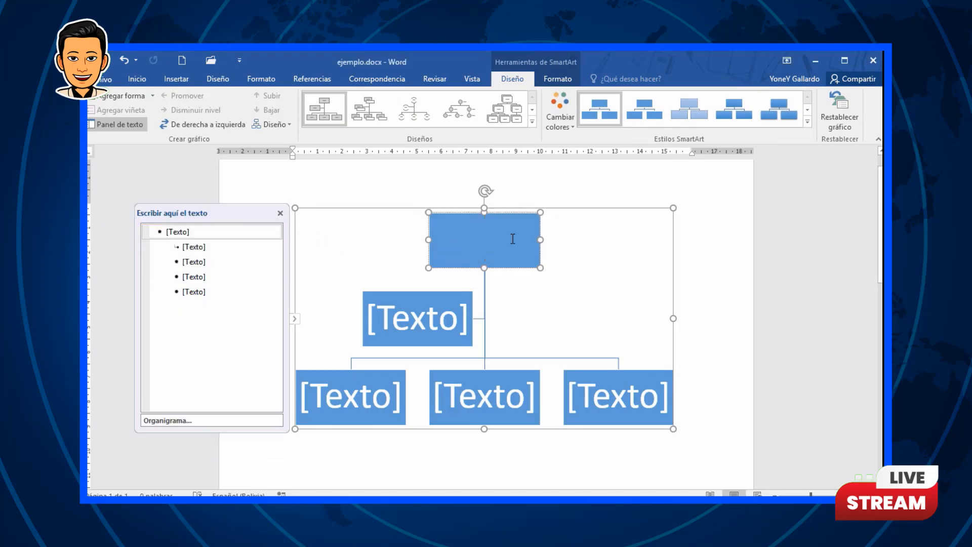
{"action": "type", "text": "H"}
{"action": "key", "text": "BackSpace"}
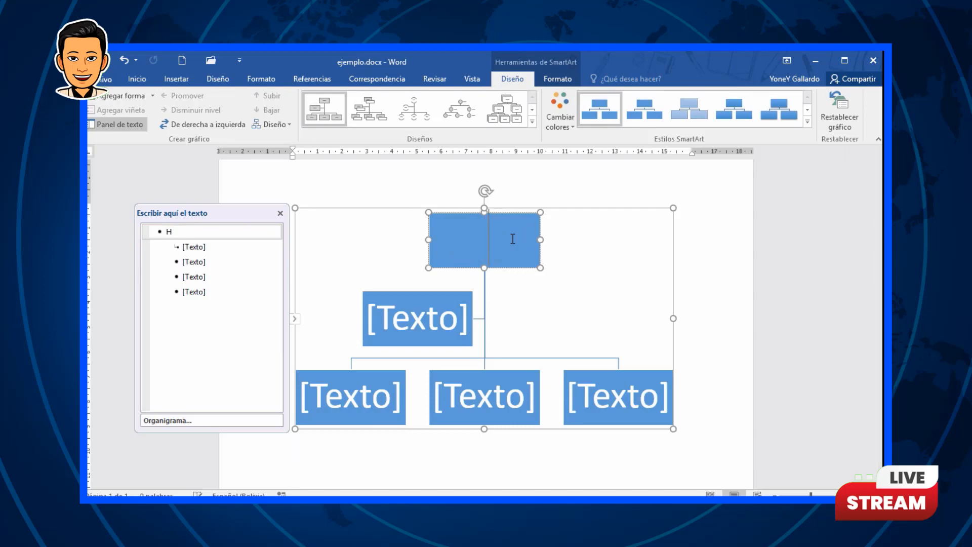
{"action": "type", "text": "ARBOL"}
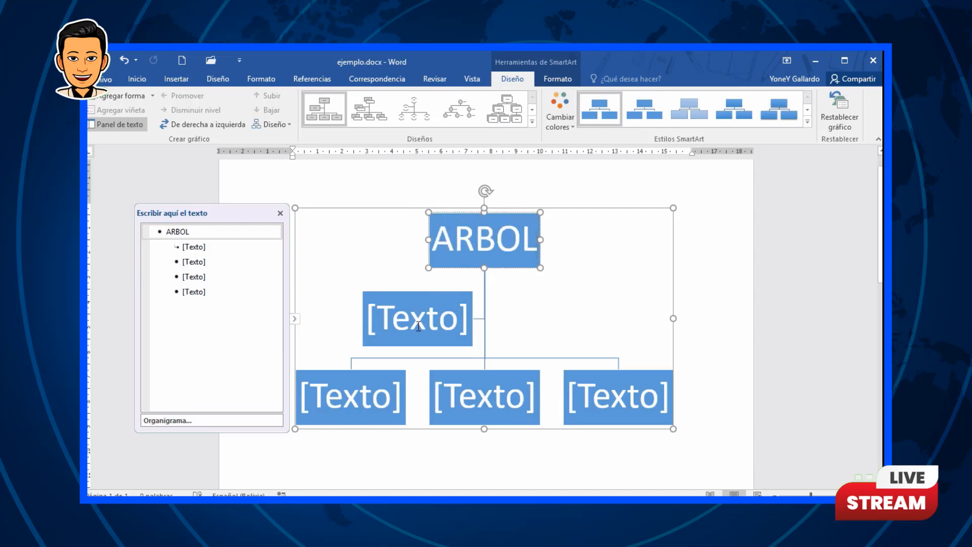
Step: Label the assistant box AGUA and the left lower box TRONCO
{"action": "left_click", "coordinate": [434, 300]}
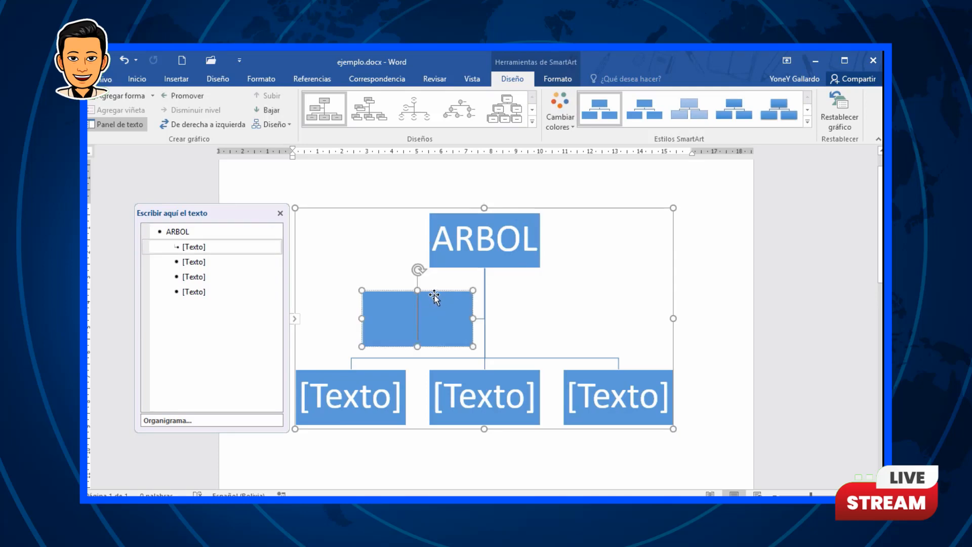
{"action": "type", "text": "AGUA"}
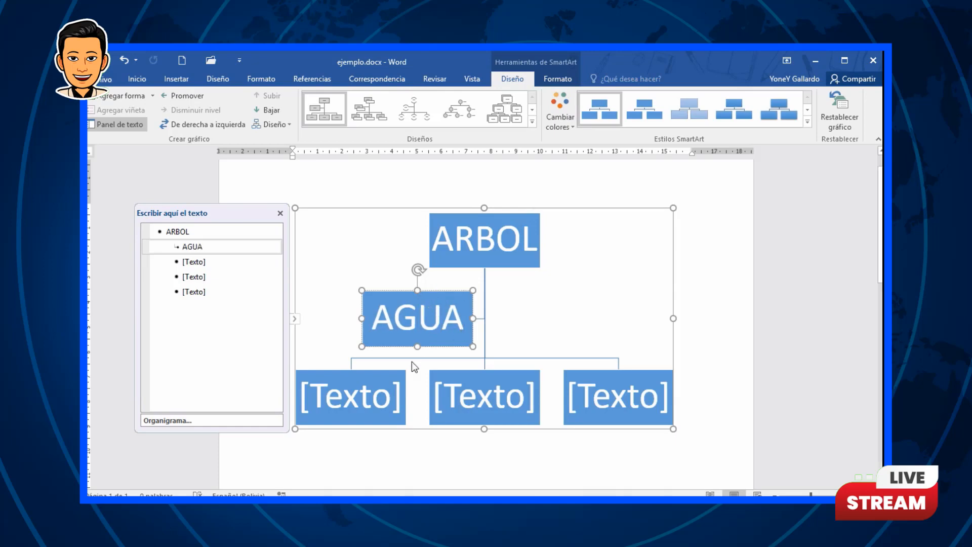
{"action": "left_click", "coordinate": [349, 385]}
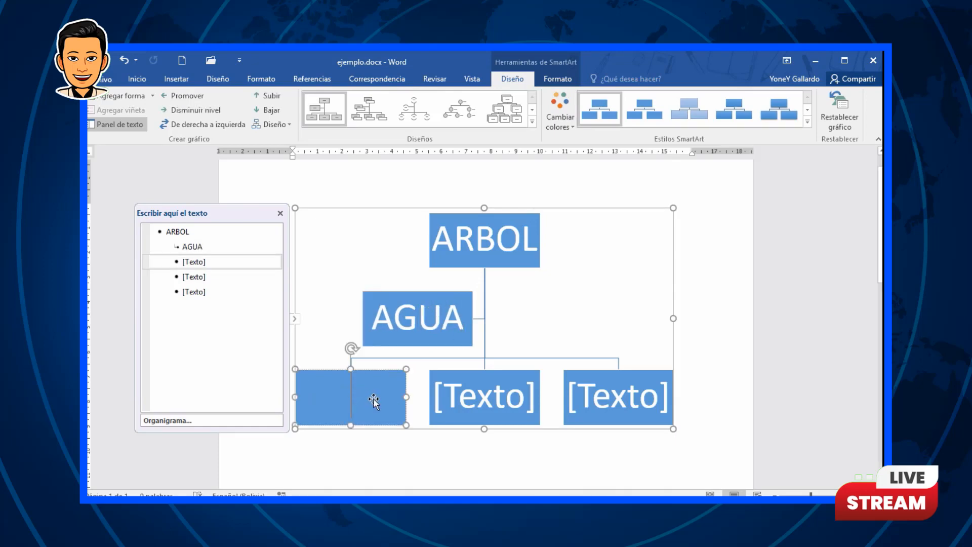
{"action": "type", "text": "TRONC"}
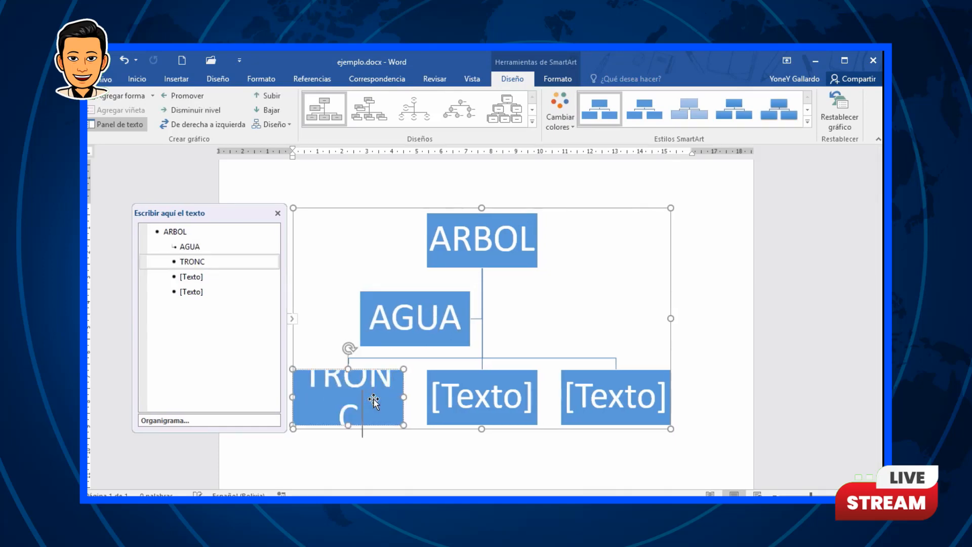
{"action": "type", "text": "O"}
Step: Label the middle lower box RAICES and the right lower box COPA
{"action": "left_click", "coordinate": [471, 398]}
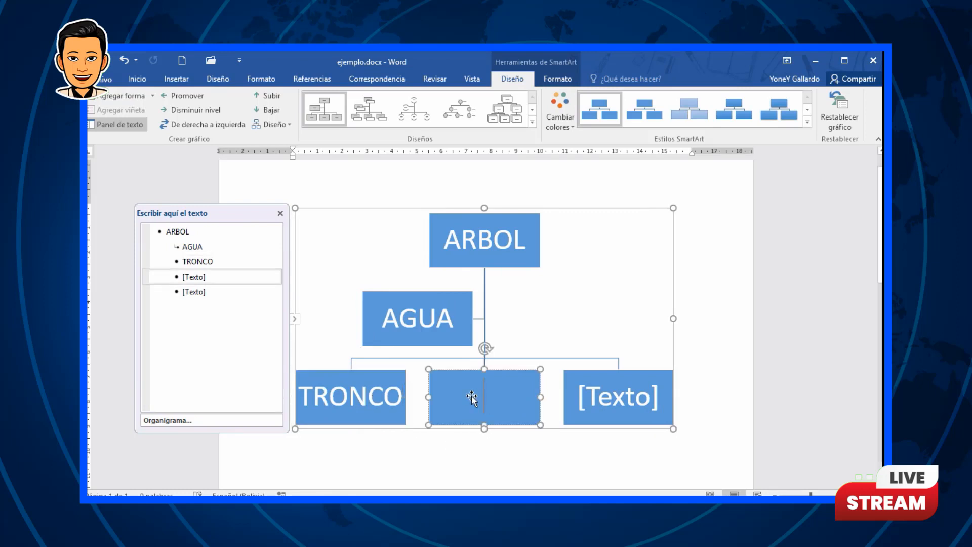
{"action": "type", "text": "RAICES"}
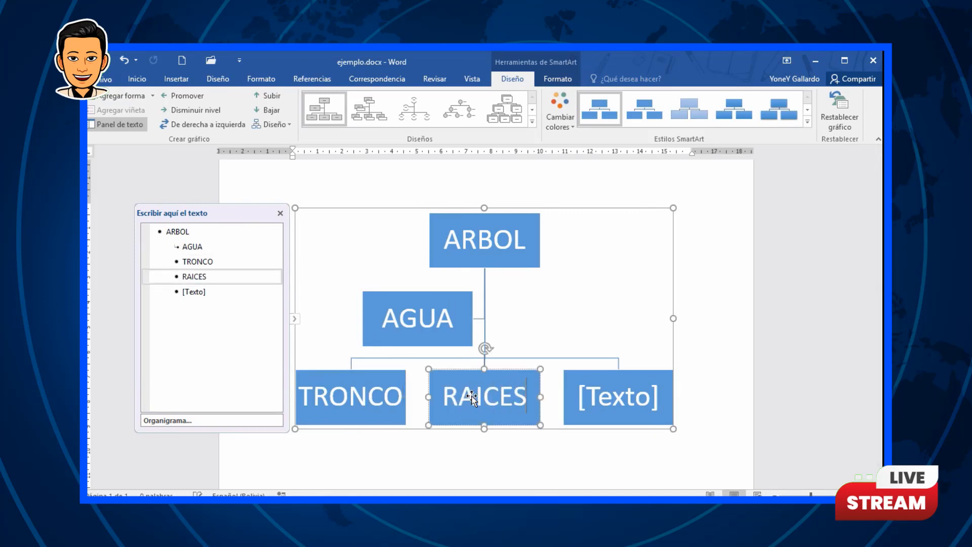
{"action": "left_click", "coordinate": [603, 391]}
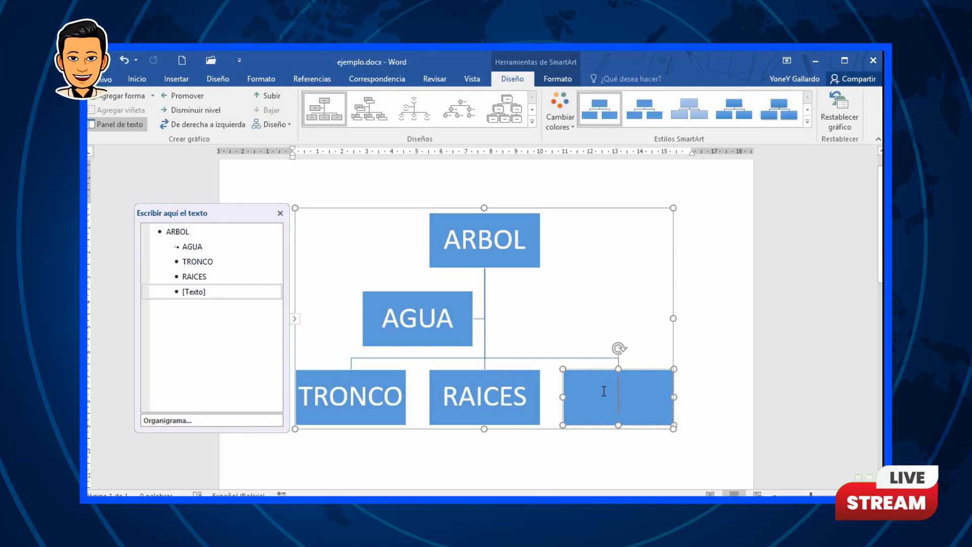
{"action": "type", "text": "COPA"}
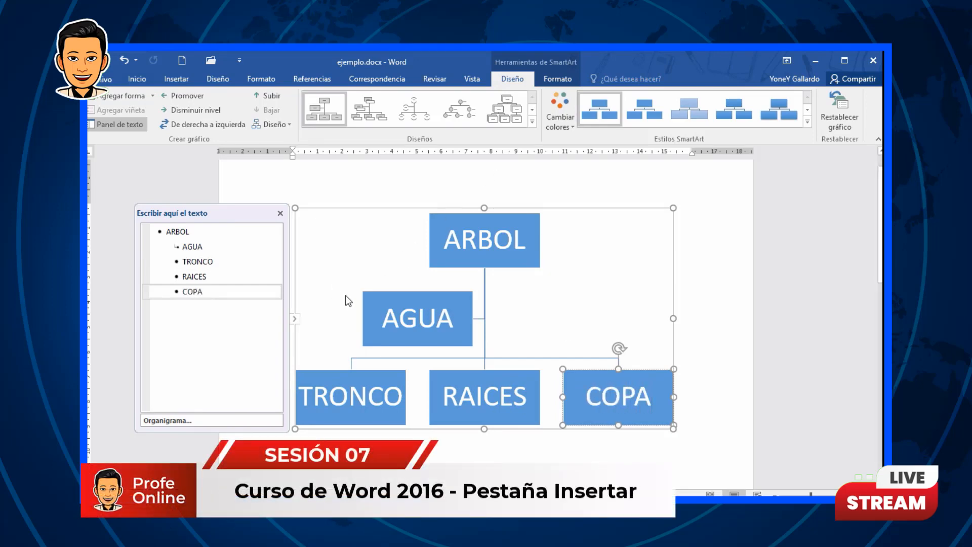
{"action": "left_click", "coordinate": [522, 207]}
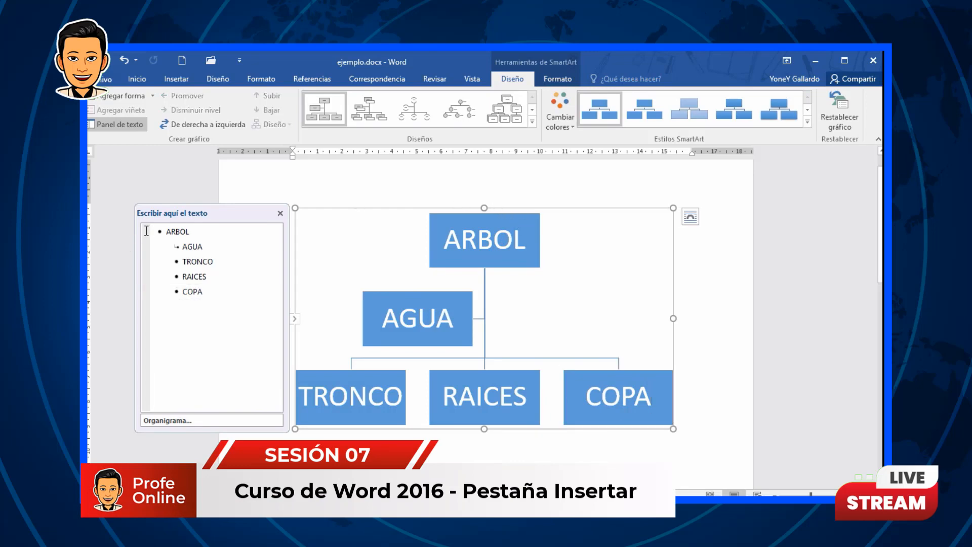
{"action": "left_click", "coordinate": [294, 320]}
{"action": "left_click", "coordinate": [295, 319]}
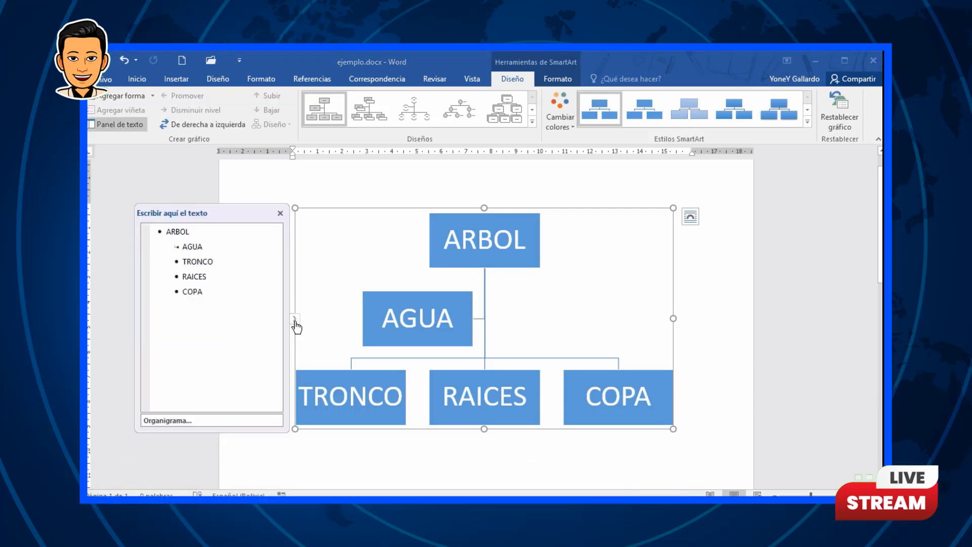
Step: Add two subordinate boxes under RAICES labelled Tierra and Minerales
{"action": "left_click", "coordinate": [295, 319]}
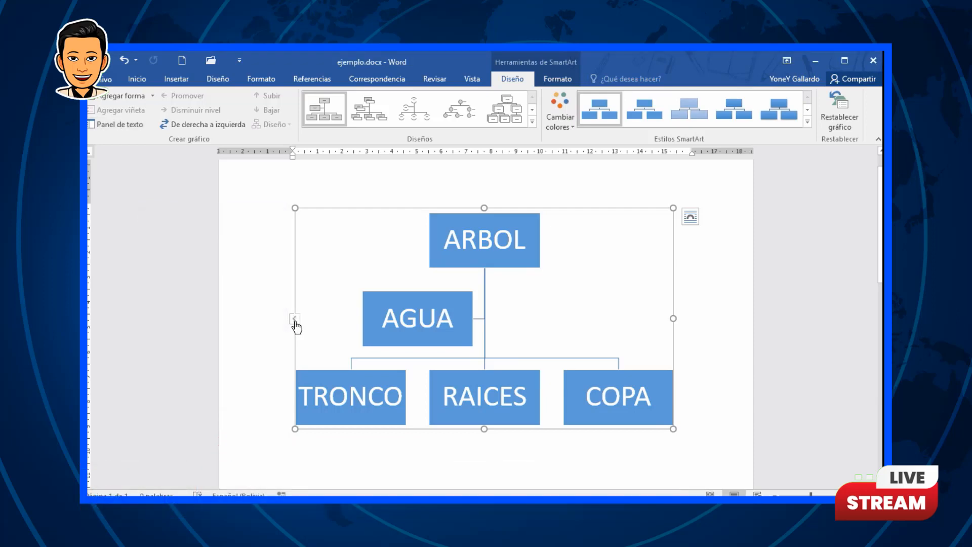
{"action": "left_click", "coordinate": [295, 320]}
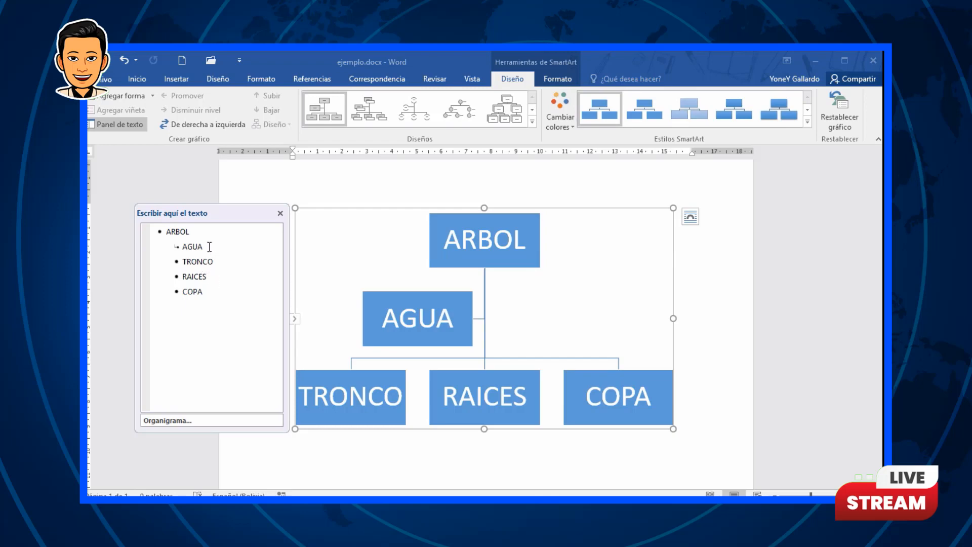
{"action": "left_click", "coordinate": [213, 291]}
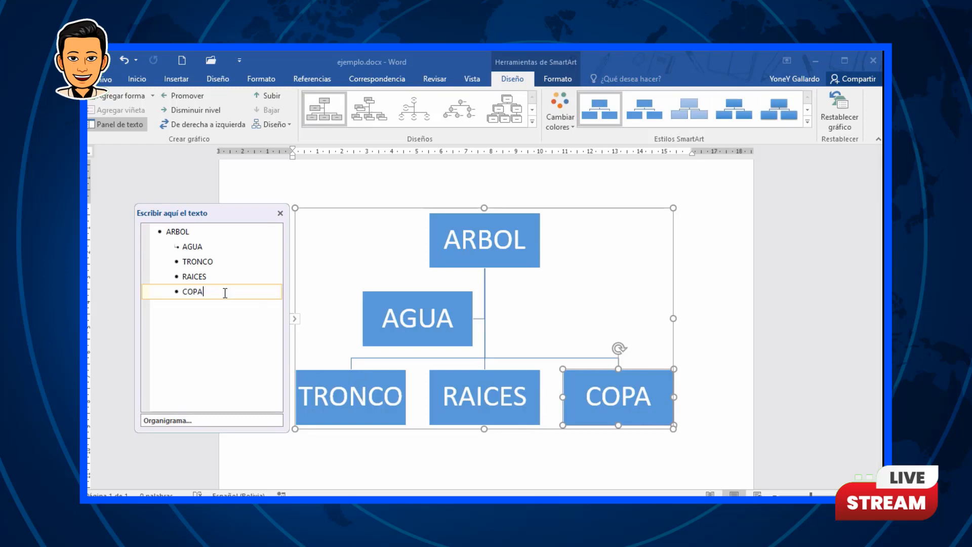
{"action": "left_click", "coordinate": [221, 276]}
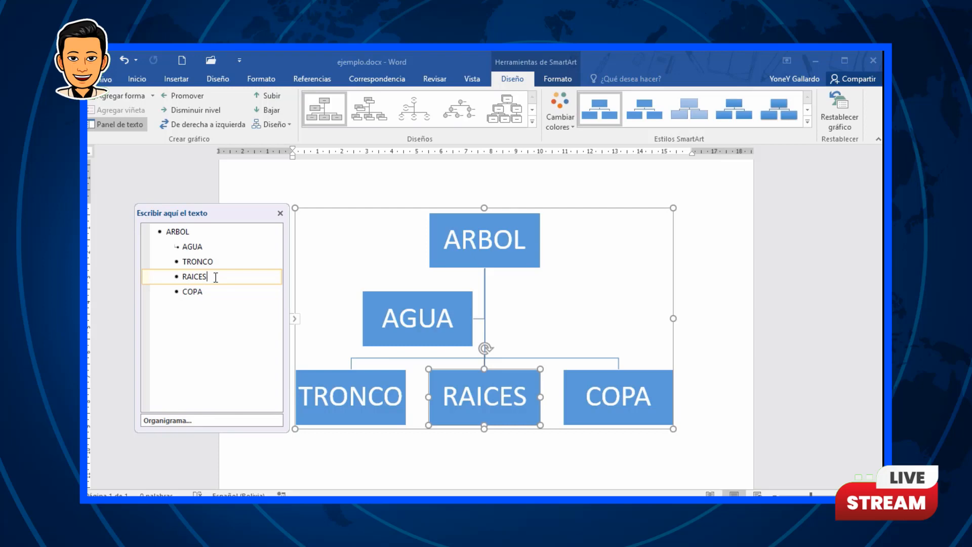
{"action": "key", "text": "Return"}
{"action": "key", "text": "Tab"}
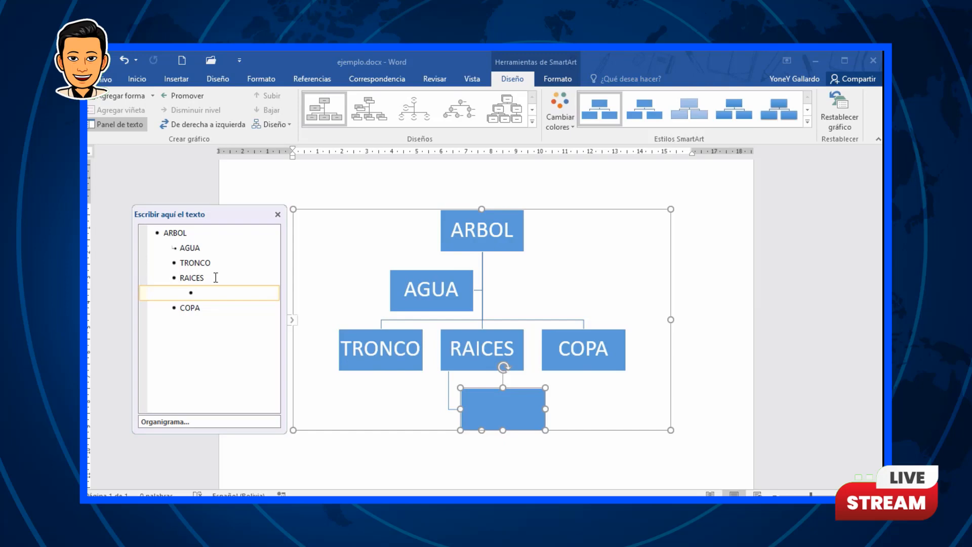
{"action": "type", "text": "t"}
{"action": "key", "text": "BackSpace"}
{"action": "type", "text": "Tierra"}
{"action": "key", "text": "Return"}
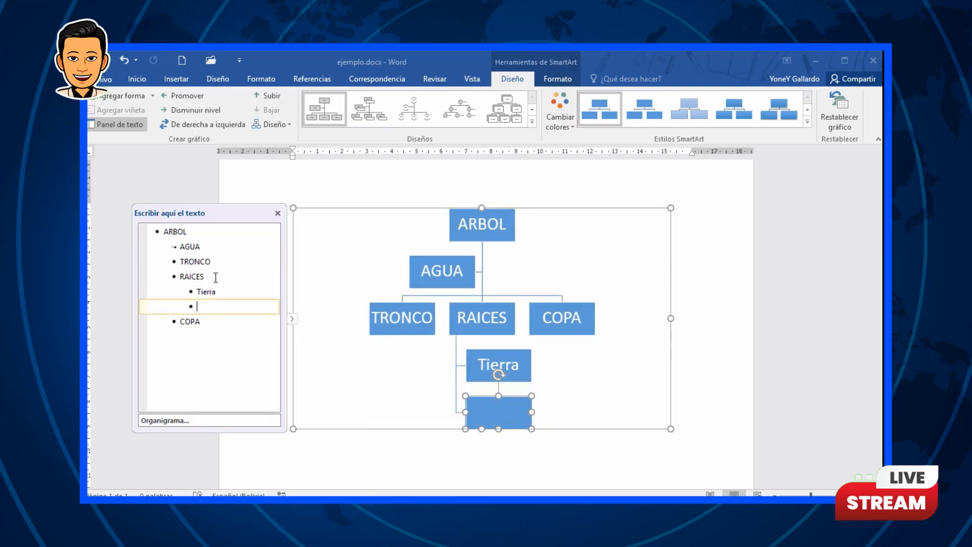
{"action": "type", "text": "Minerales"}
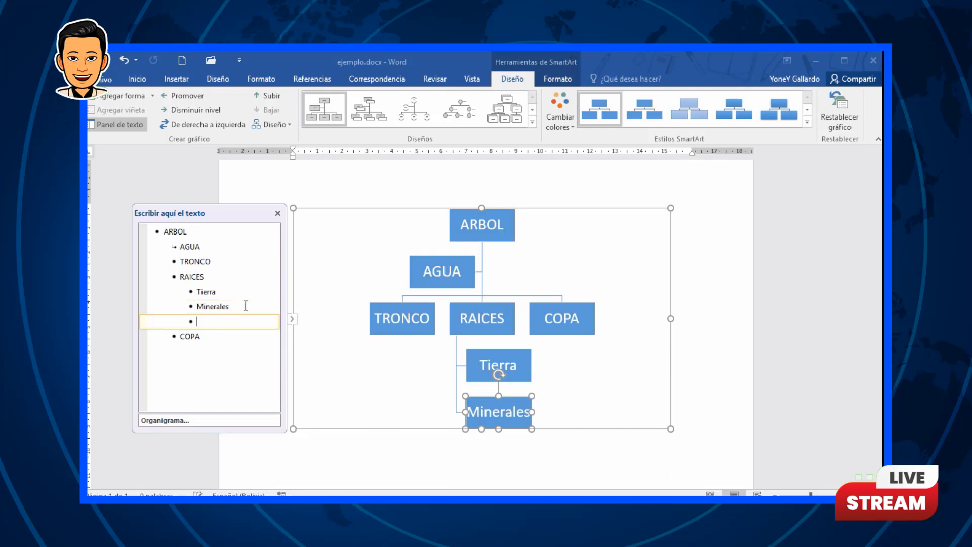
Step: Add a subordinate box labelled Otros beneath Minerales
{"action": "key", "text": "Return"}
{"action": "key", "text": "Tab"}
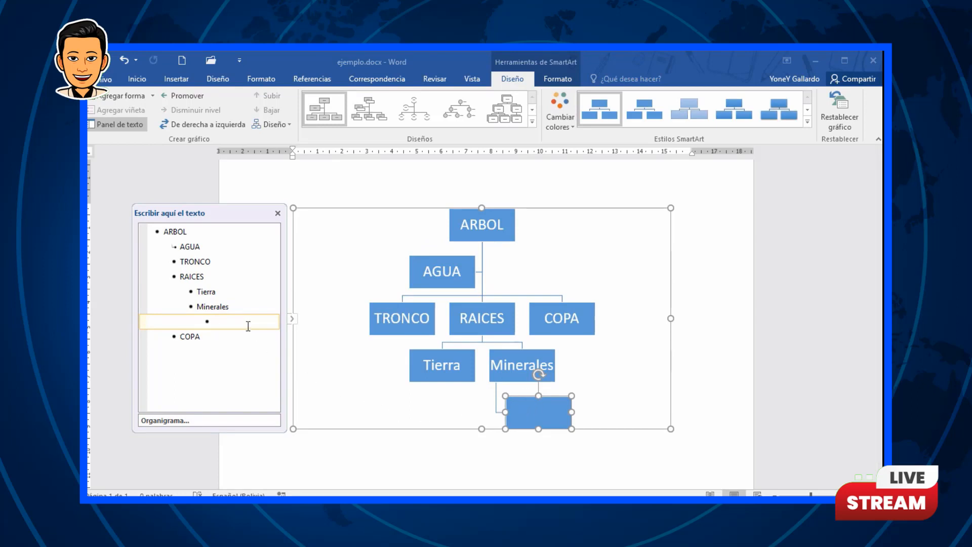
{"action": "type", "text": "Otros"}
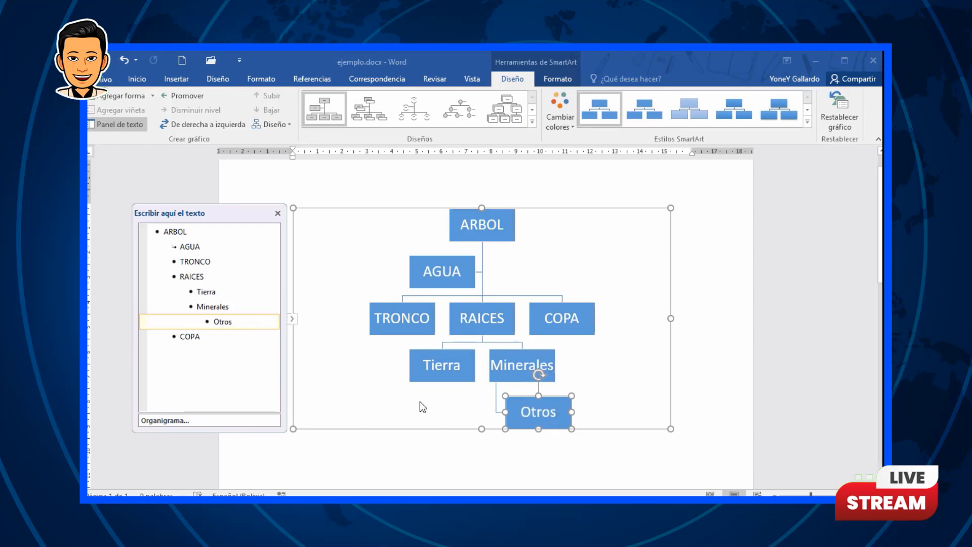
Step: Add a box labelled Ejemplos at the RAICES level, between RAICES and COPA
{"action": "key", "text": "Return"}
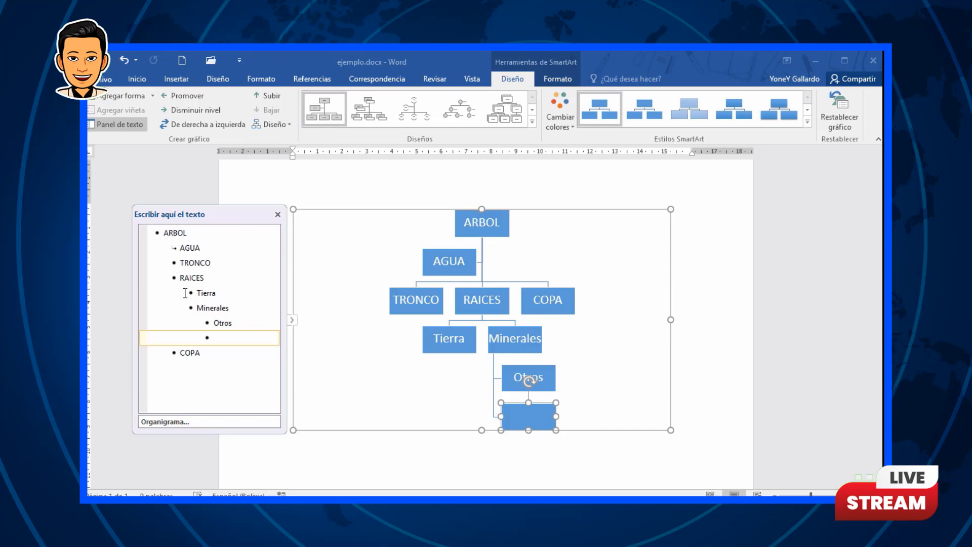
{"action": "key", "text": "shift+Tab"}
{"action": "key", "text": "shift+Tab"}
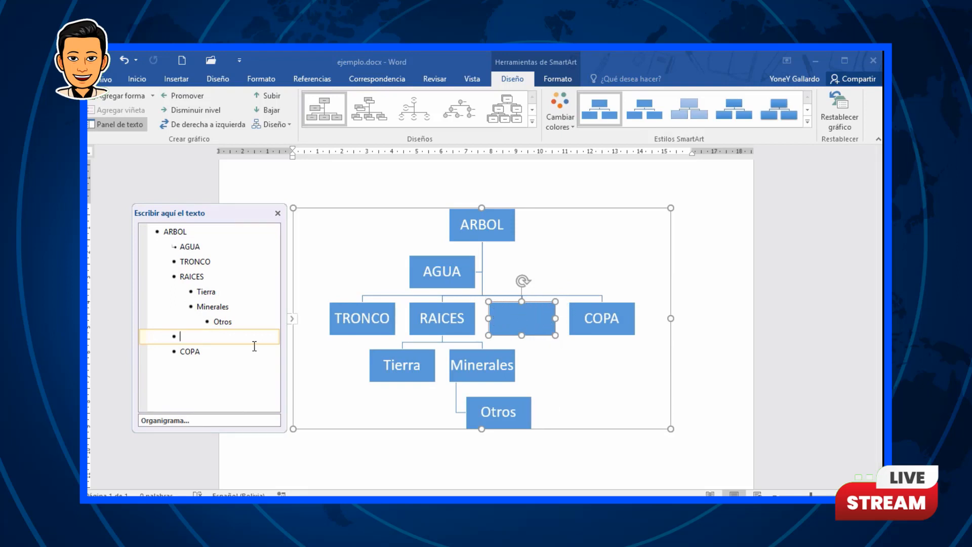
{"action": "key", "text": "shift+Tab"}
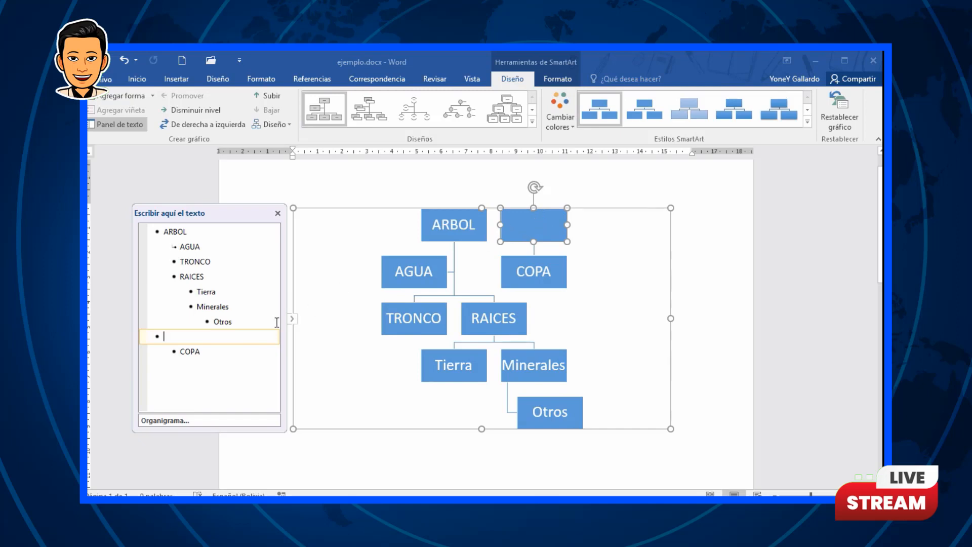
{"action": "key", "text": "Tab"}
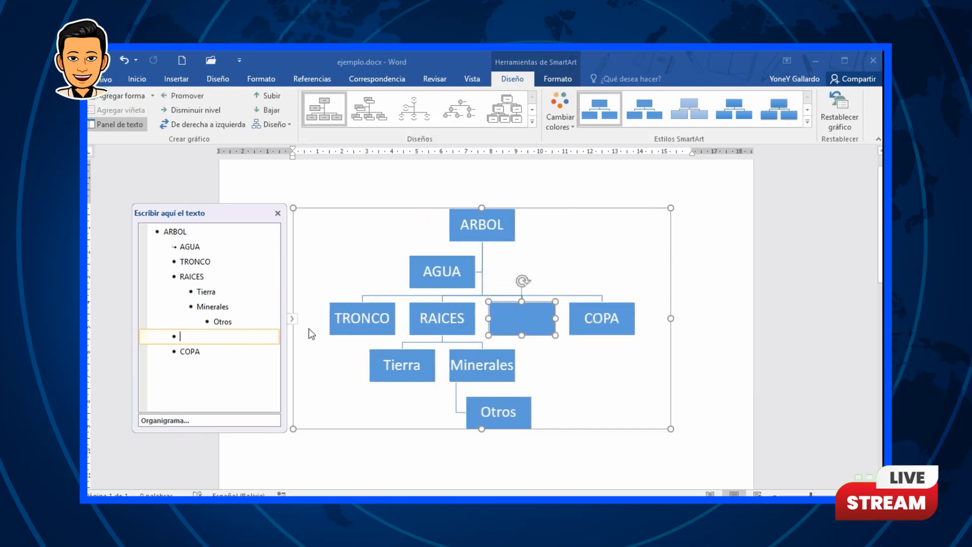
{"action": "type", "text": "Ejemplos"}
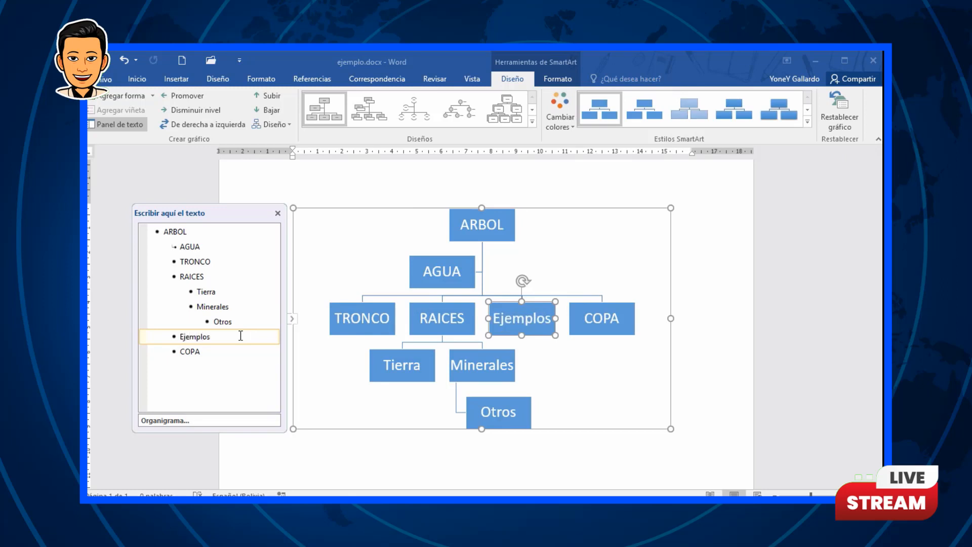
Step: Try adding a new shape in front of the Otros box
{"action": "left_click", "coordinate": [569, 209]}
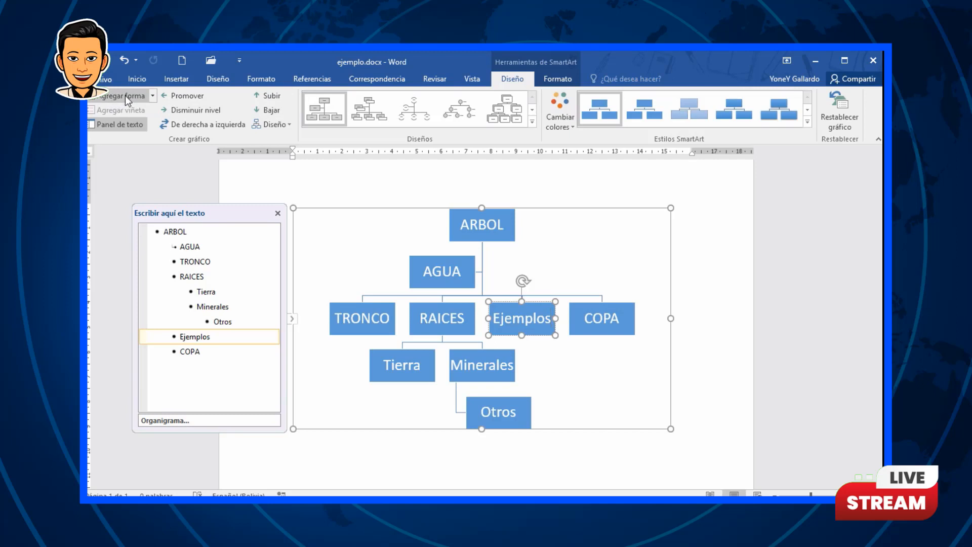
{"action": "left_click", "coordinate": [153, 95]}
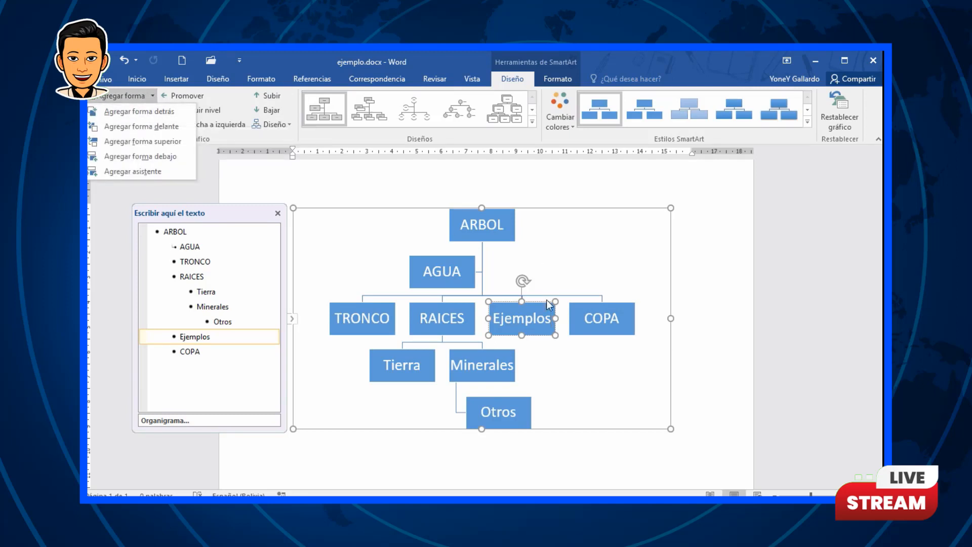
{"action": "left_click", "coordinate": [515, 401]}
{"action": "left_click", "coordinate": [516, 401]}
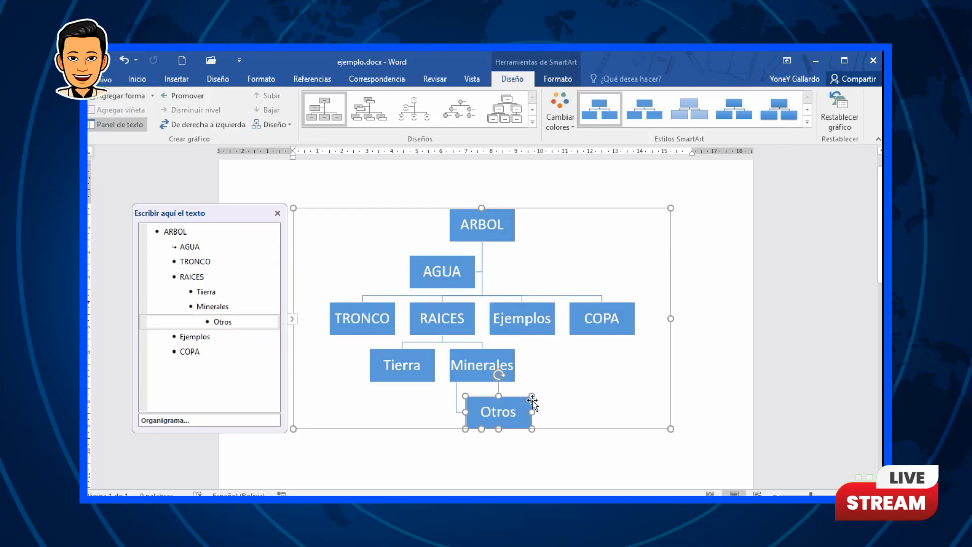
{"action": "scroll", "coordinate": [556, 390], "scroll_direction": "down", "scroll_amount": 3}
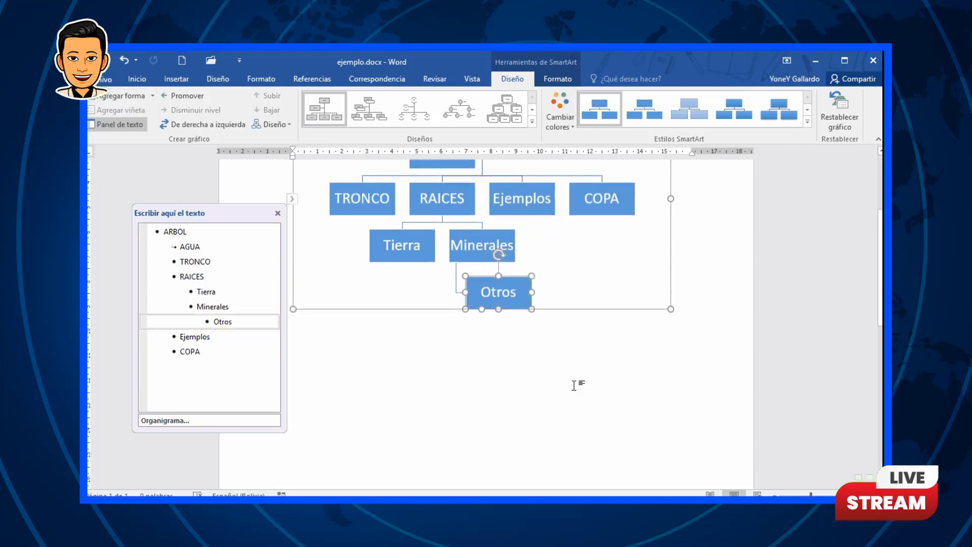
{"action": "scroll", "coordinate": [573, 384], "scroll_direction": "up", "scroll_amount": 2, "text": "ctrl"}
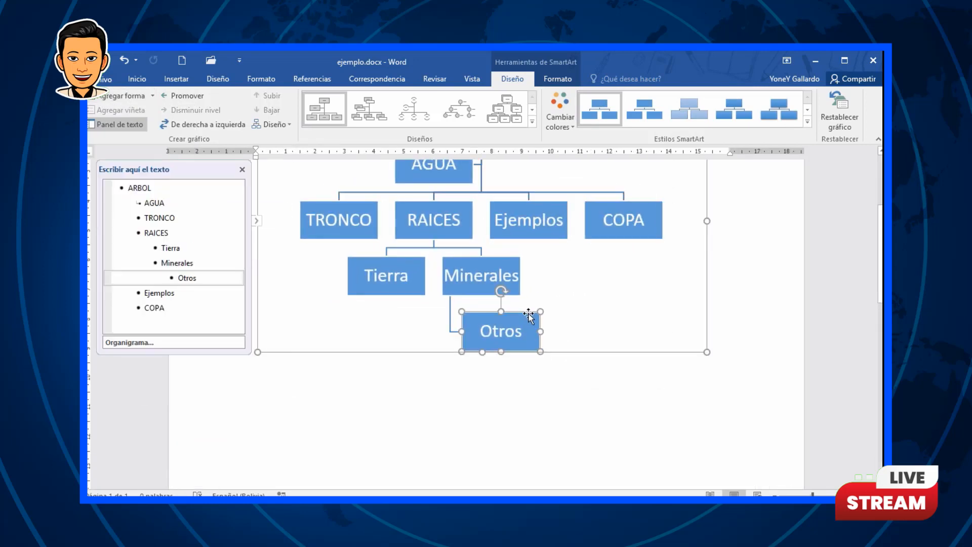
{"action": "left_click", "coordinate": [153, 94]}
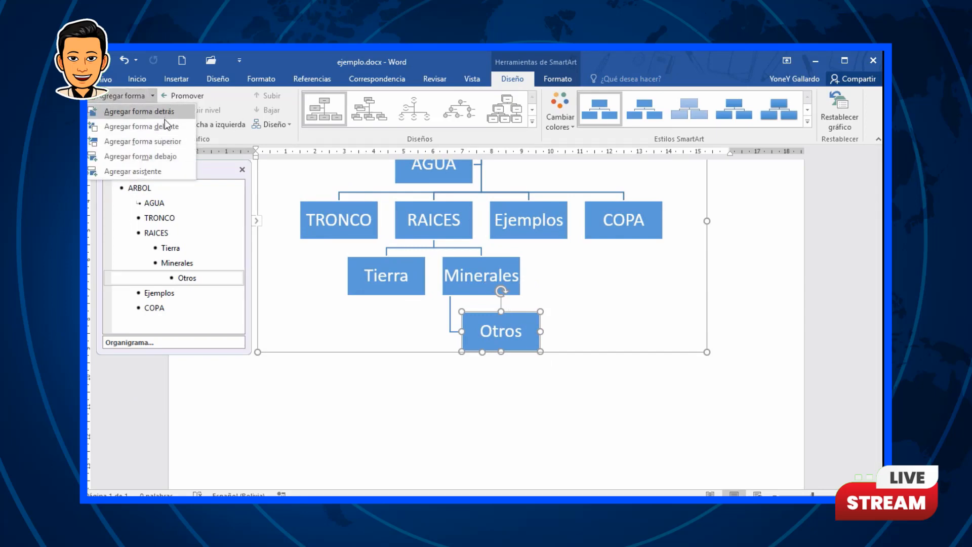
{"action": "left_click", "coordinate": [163, 126]}
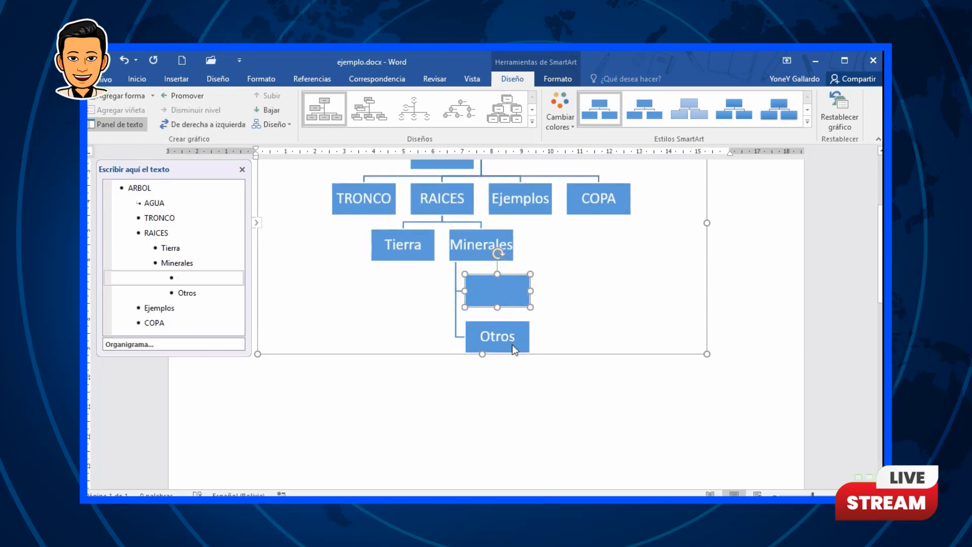
{"action": "key", "text": "ctrl+z"}
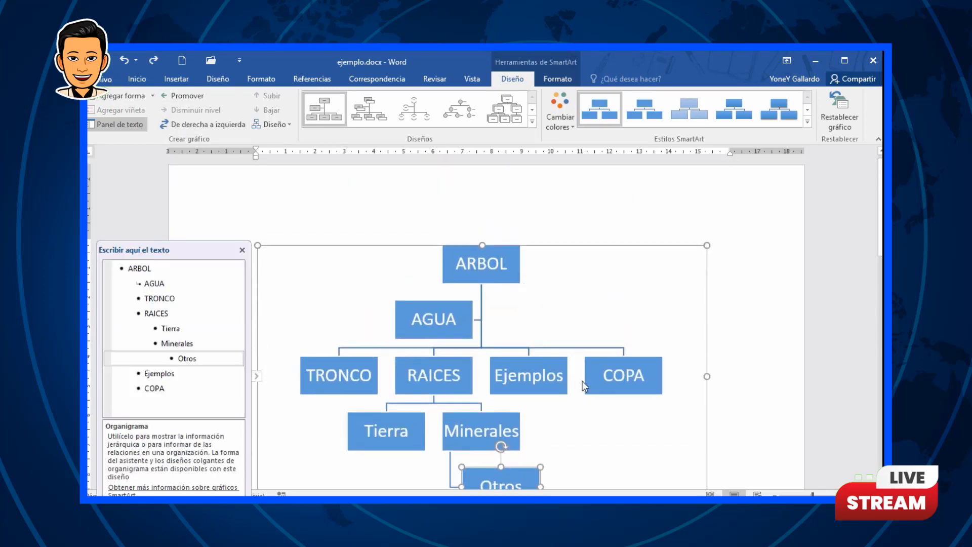
Step: Try adding further shapes after and above the Otros box
{"action": "left_click", "coordinate": [153, 98]}
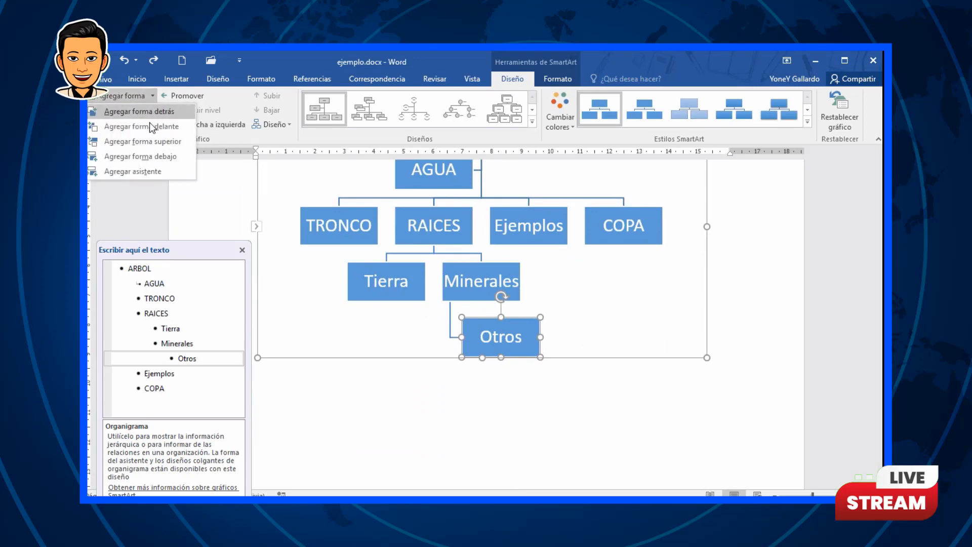
{"action": "left_click", "coordinate": [148, 114]}
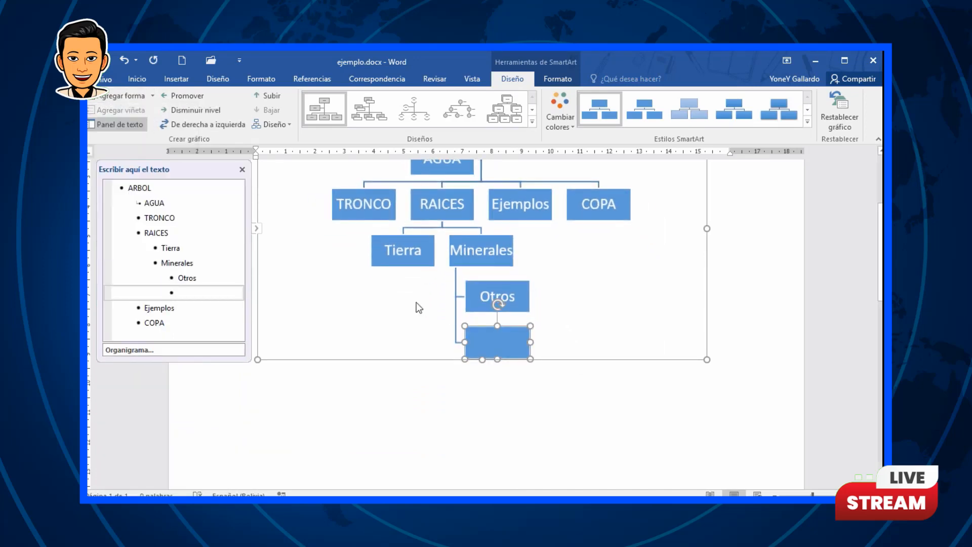
{"action": "key", "text": "ctrl+z"}
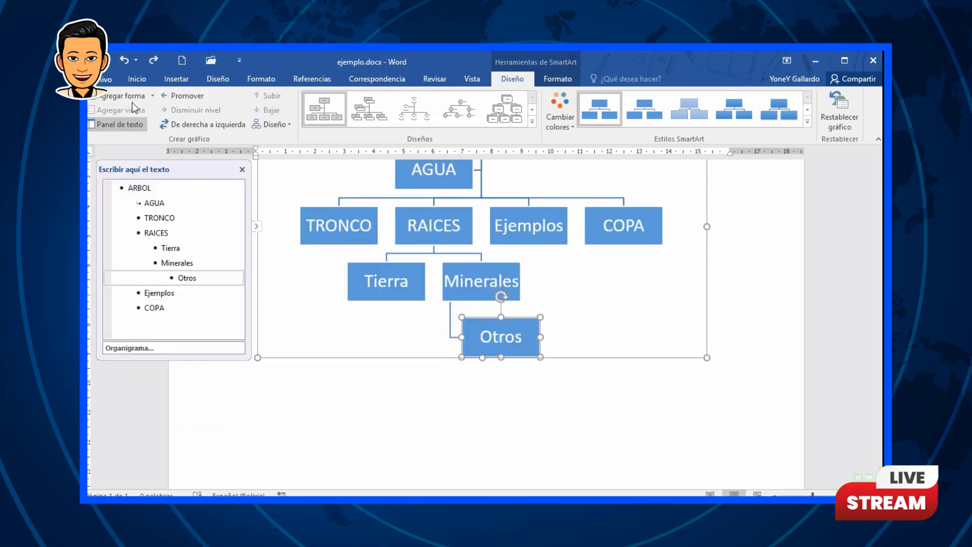
{"action": "left_click", "coordinate": [152, 96]}
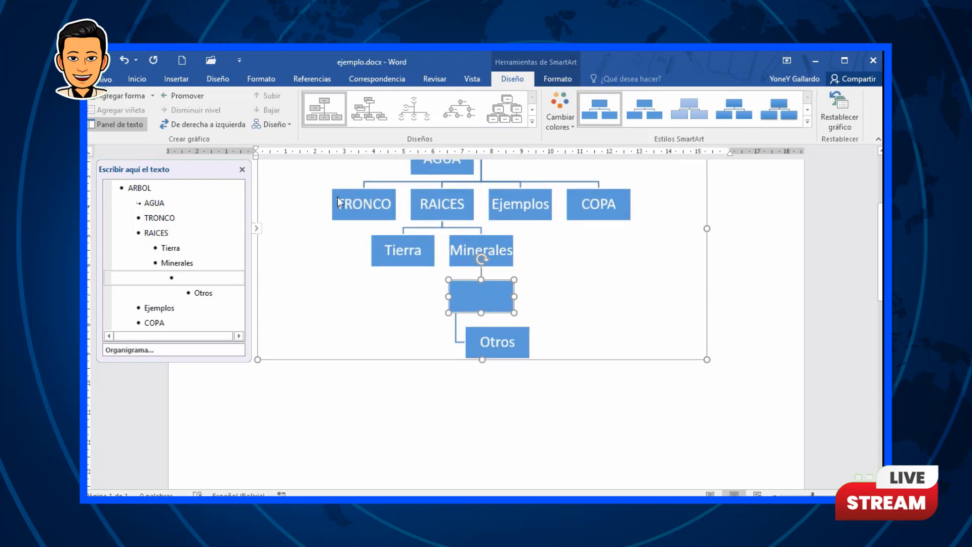
{"action": "key", "text": "ctrl+z"}
Step: Add an assistant box to the Otros box and label it Mas
{"action": "left_click", "coordinate": [152, 97]}
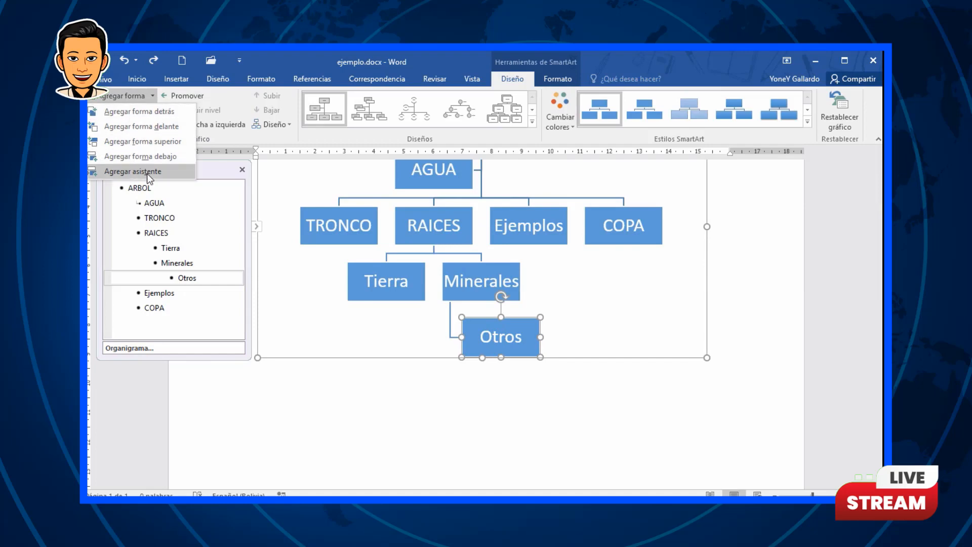
{"action": "scroll", "coordinate": [480, 260], "scroll_direction": "up", "scroll_amount": 3}
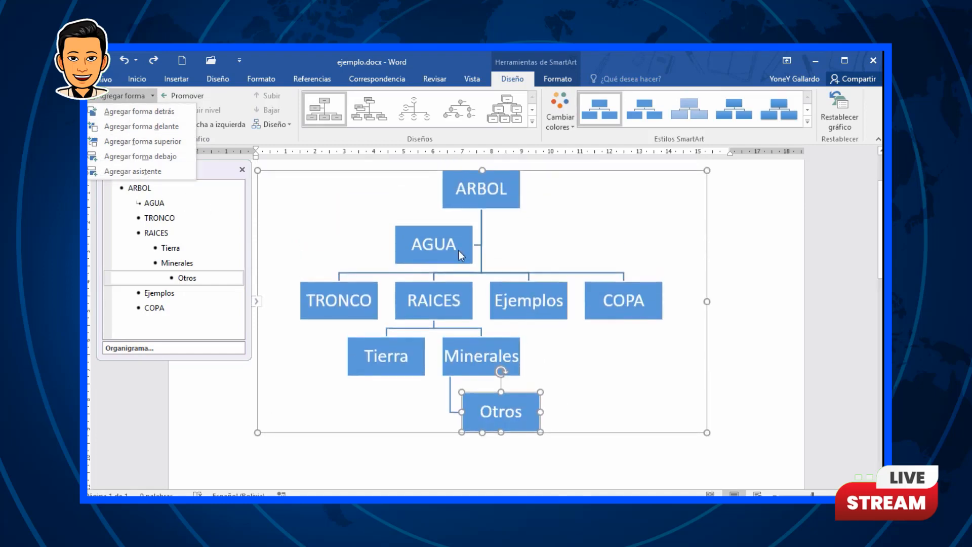
{"action": "left_click", "coordinate": [157, 172]}
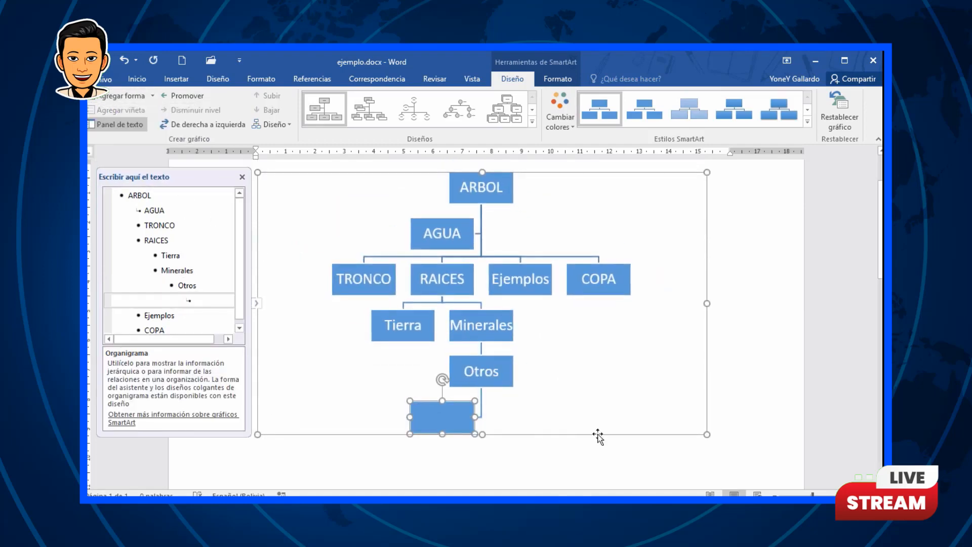
{"action": "left_click", "coordinate": [480, 371]}
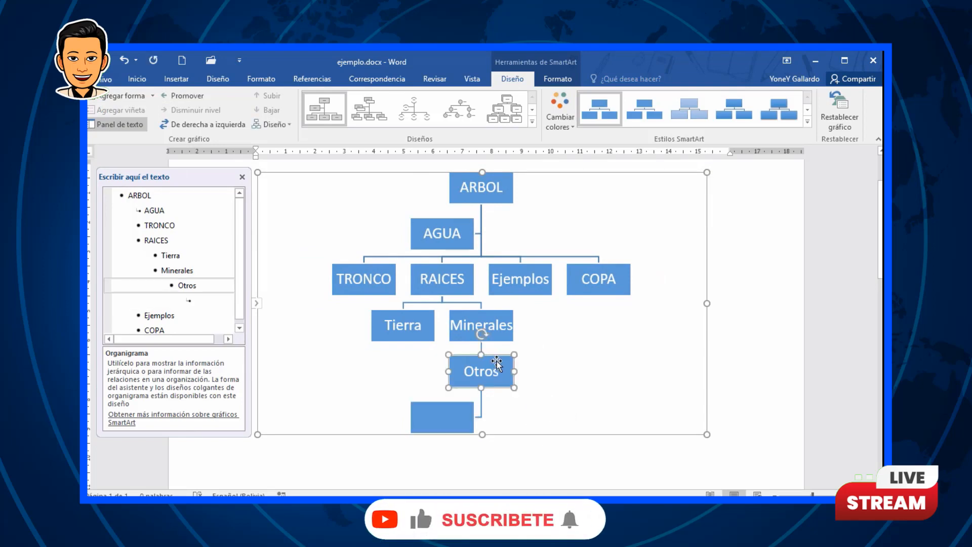
{"action": "left_click", "coordinate": [206, 299]}
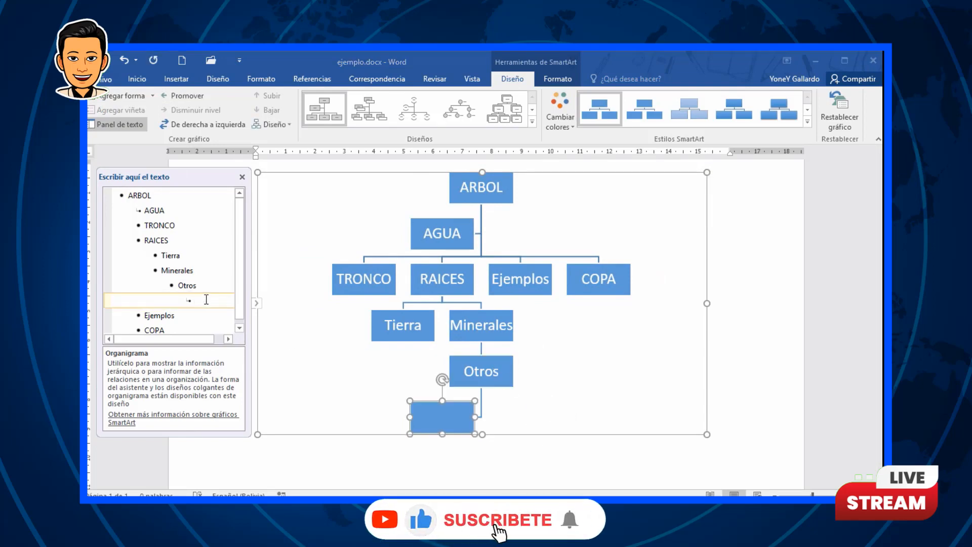
{"action": "type", "text": "Mas"}
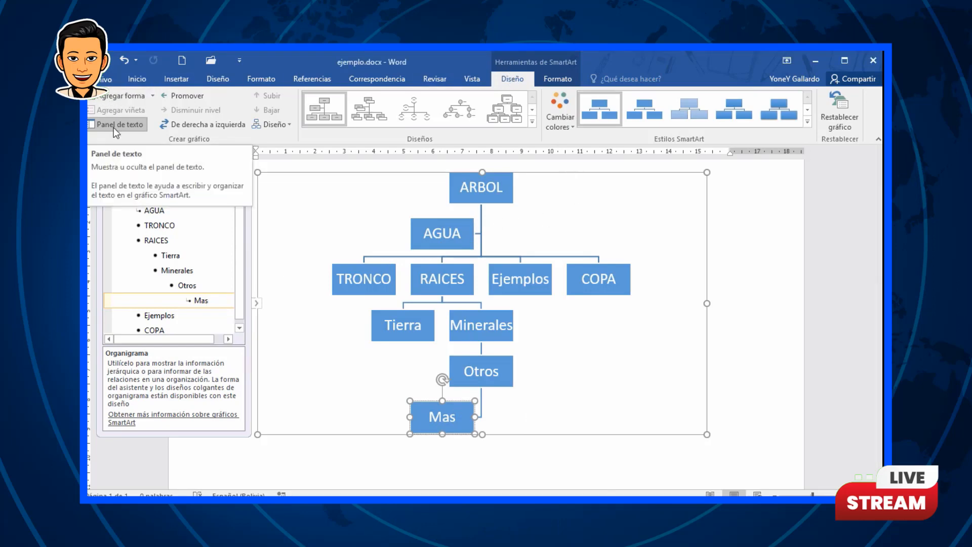
Step: Hide the SmartArt text pane
{"action": "left_click", "coordinate": [126, 125]}
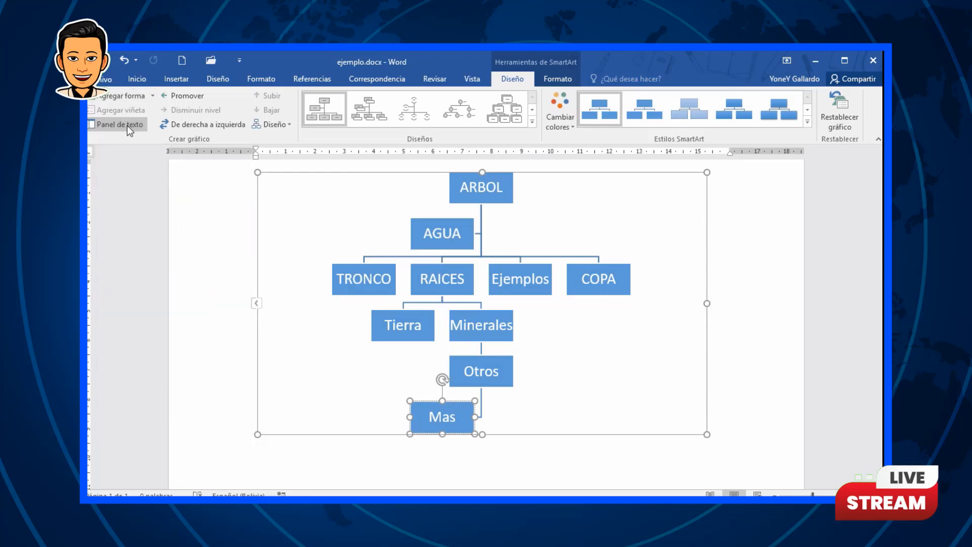
{"action": "left_click", "coordinate": [118, 124]}
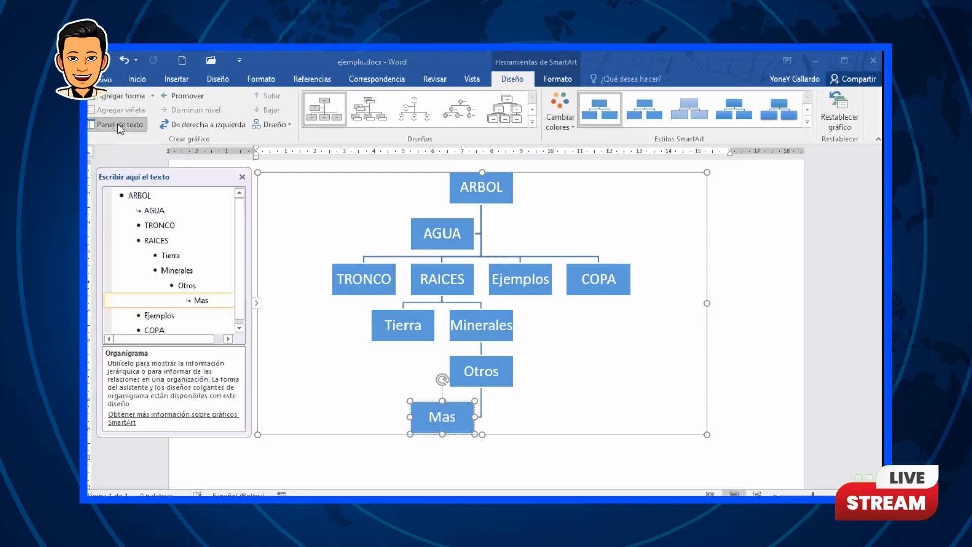
{"action": "left_click", "coordinate": [117, 124]}
{"action": "left_click", "coordinate": [118, 124]}
{"action": "left_click", "coordinate": [117, 124]}
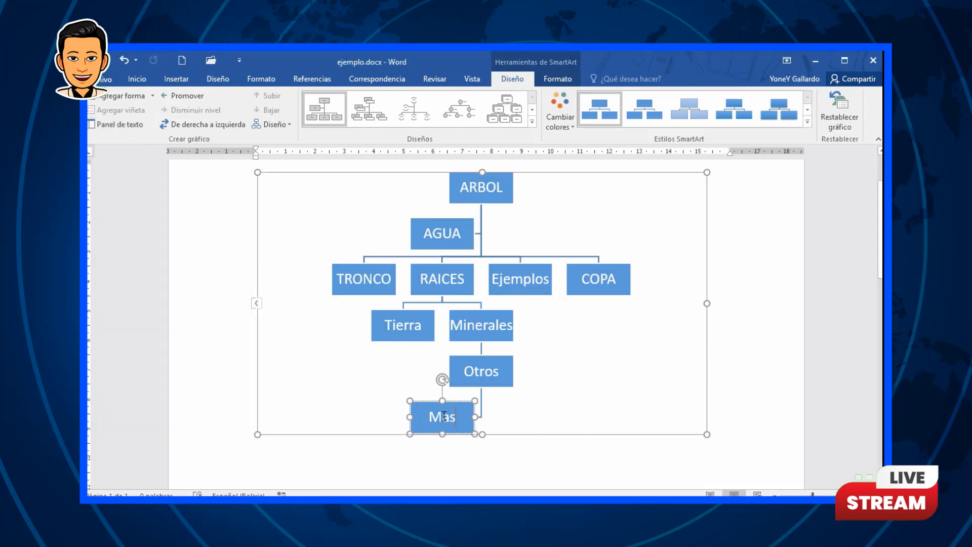
Step: Promote the Mas box two levels up the organization chart
{"action": "key", "text": "Escape"}
{"action": "left_click", "coordinate": [190, 96]}
{"action": "left_click", "coordinate": [195, 97]}
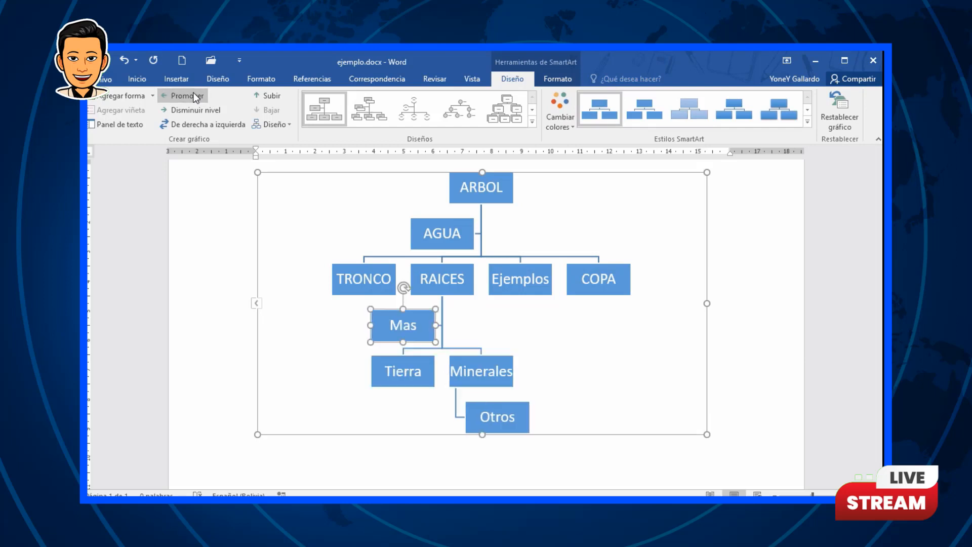
{"action": "left_click", "coordinate": [195, 97]}
{"action": "left_click", "coordinate": [195, 96]}
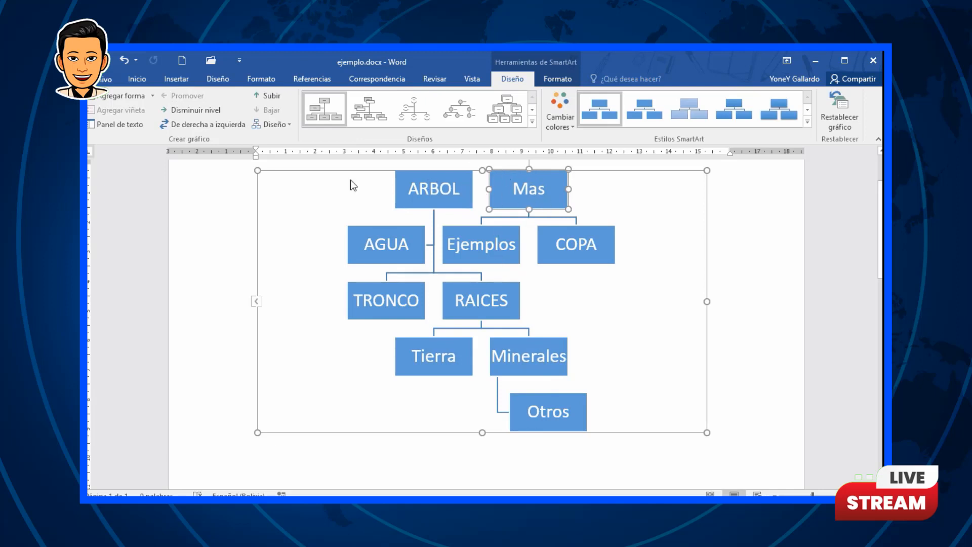
Step: Demote the Mas box back to its place below the Otros box
{"action": "left_click", "coordinate": [186, 110]}
{"action": "left_click", "coordinate": [186, 110]}
{"action": "left_click", "coordinate": [186, 110]}
{"action": "left_click", "coordinate": [186, 111]}
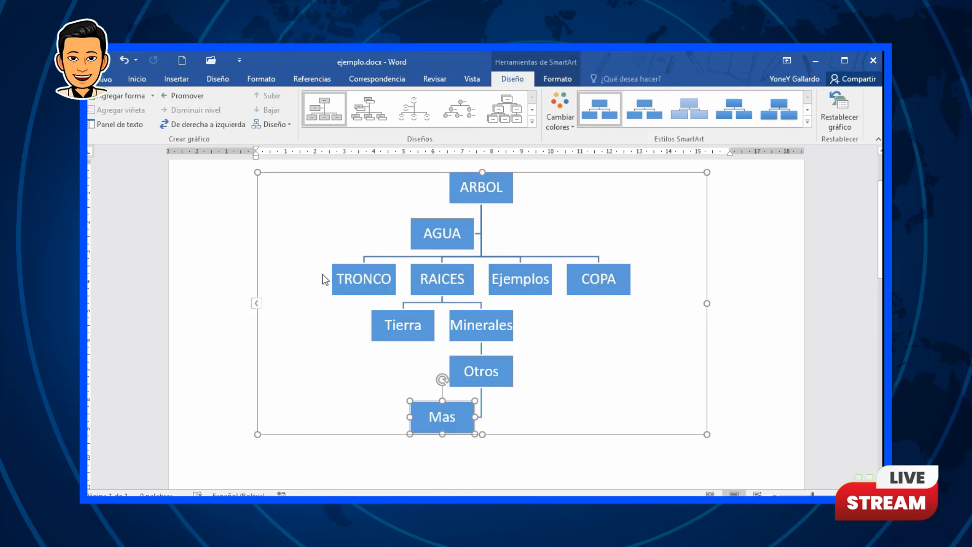
Step: Toggle the chart's right-to-left direction on and off, and set the Mas branch layout to Ambos
{"action": "left_click", "coordinate": [213, 129]}
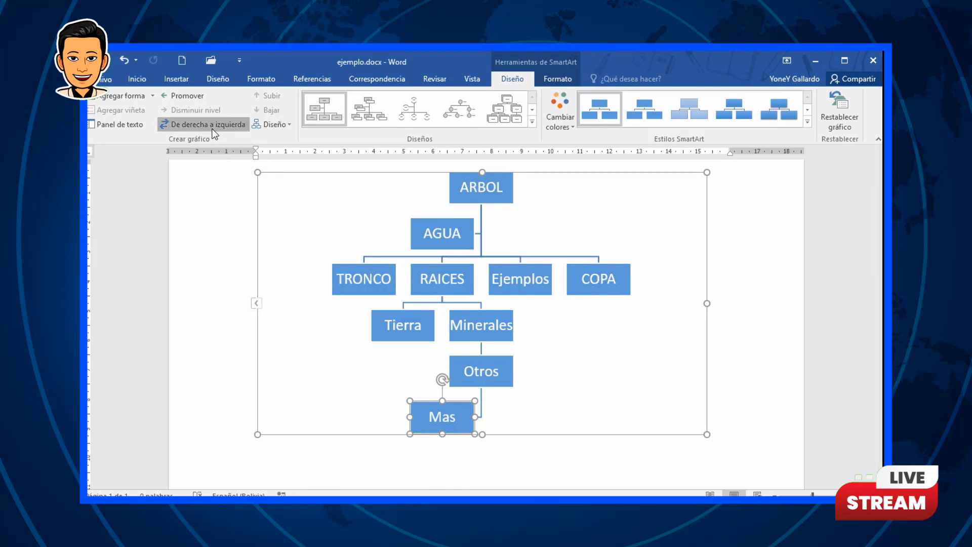
{"action": "left_click", "coordinate": [214, 128]}
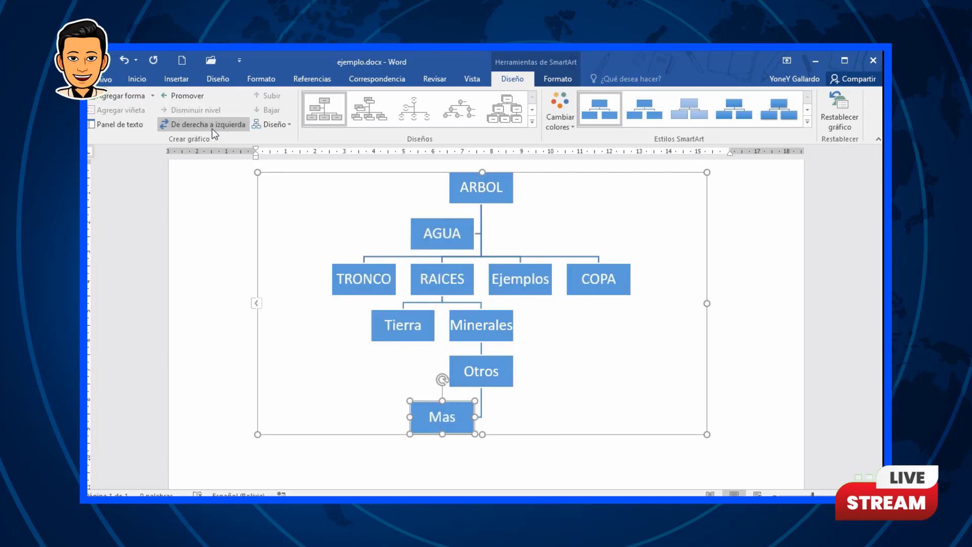
{"action": "left_click", "coordinate": [286, 125]}
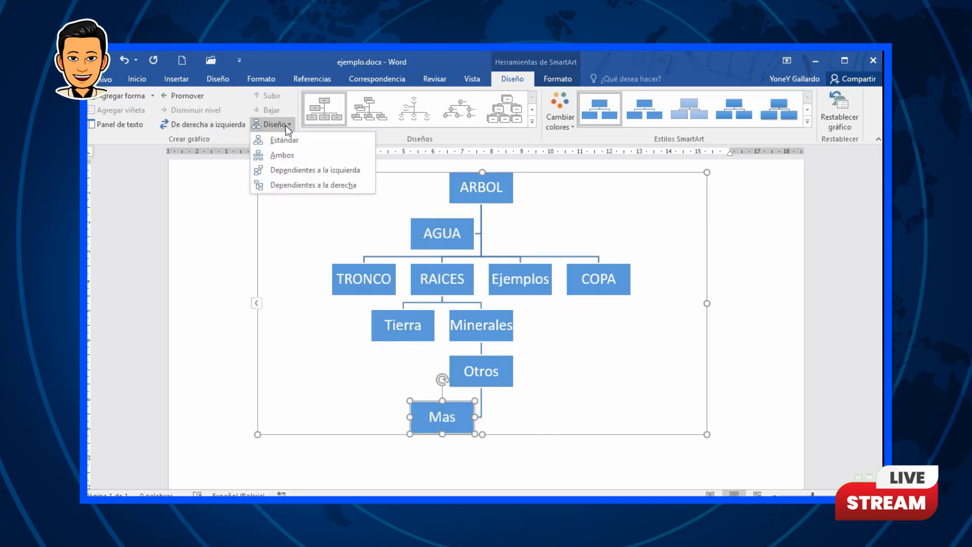
{"action": "left_click", "coordinate": [307, 158]}
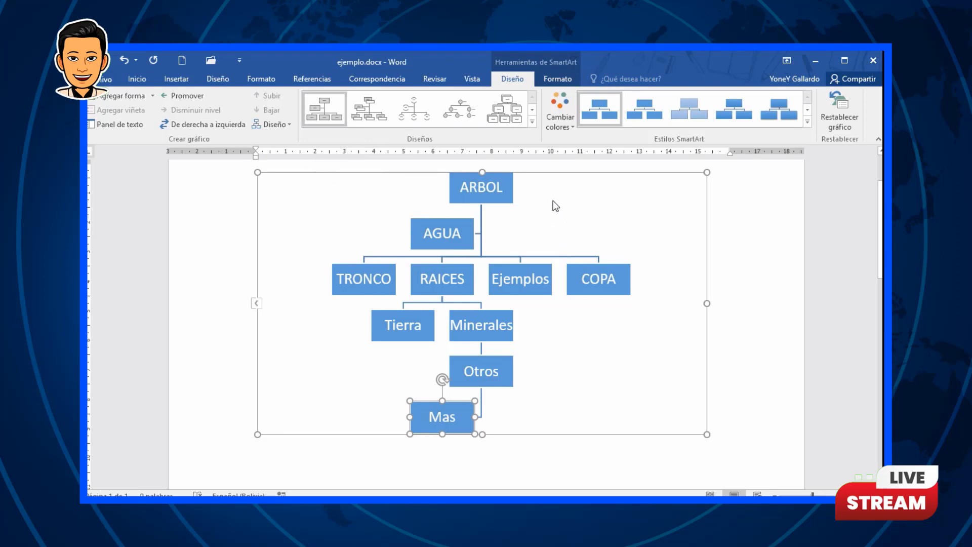
{"action": "left_click", "coordinate": [551, 177]}
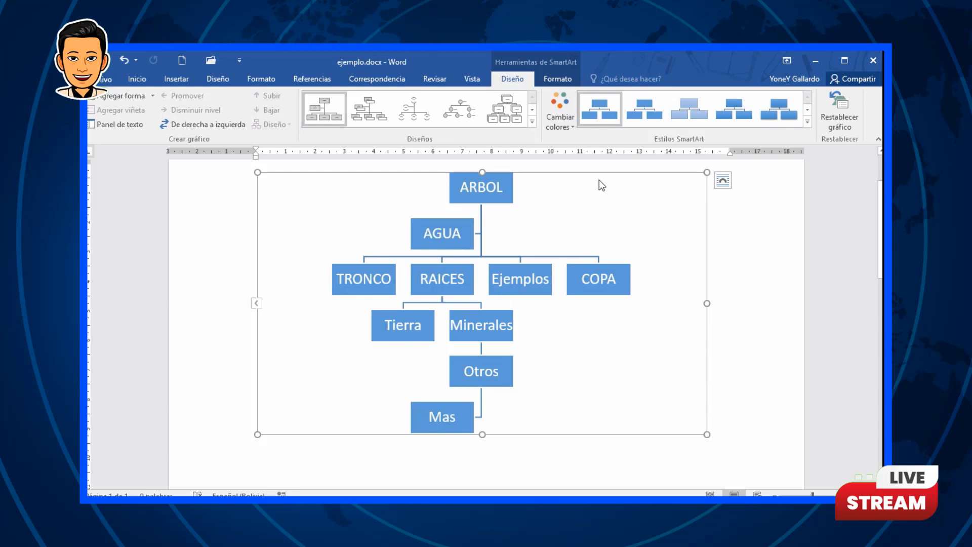
Step: Try several other SmartArt layouts, then return to the original organization chart layout
{"action": "left_click", "coordinate": [531, 121]}
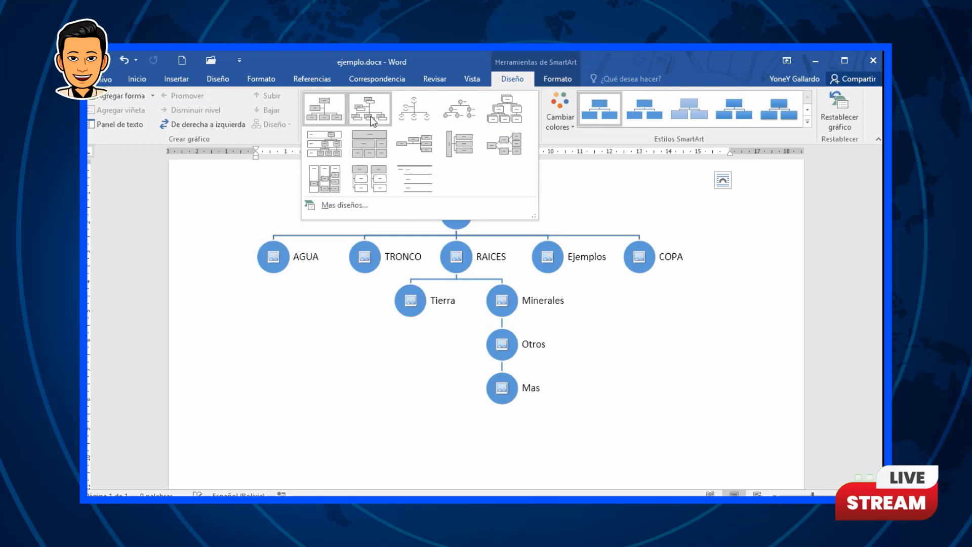
{"action": "left_click", "coordinate": [414, 144]}
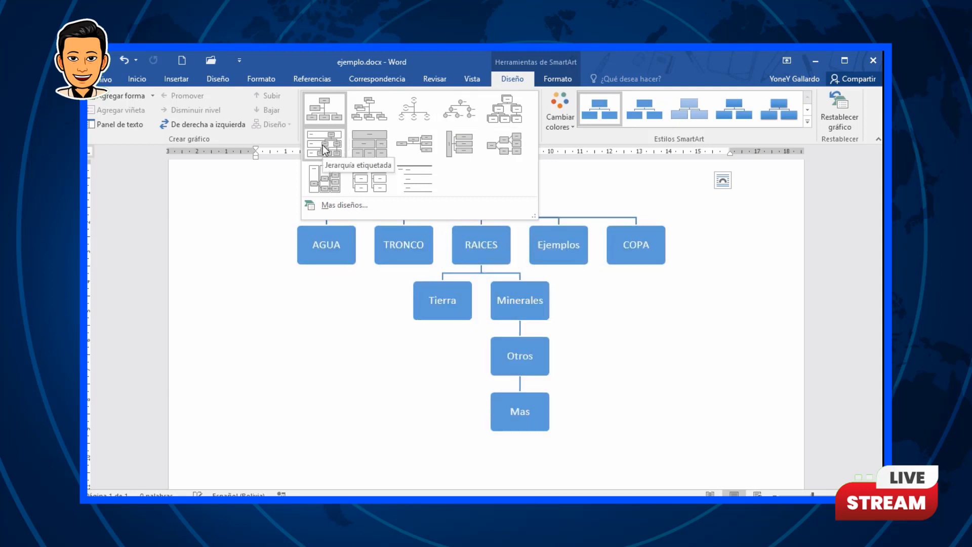
{"action": "left_click", "coordinate": [355, 147]}
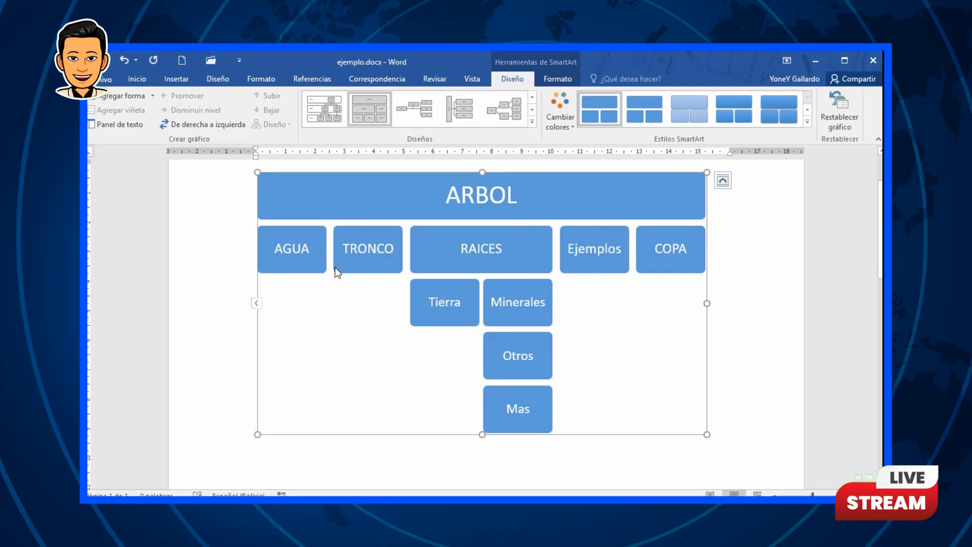
{"action": "left_click", "coordinate": [409, 118]}
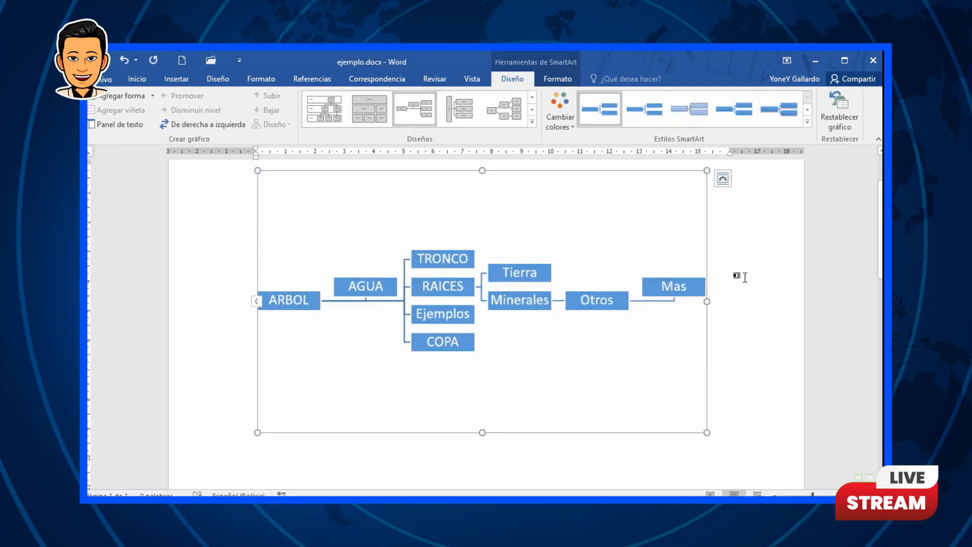
{"action": "left_click", "coordinate": [457, 107]}
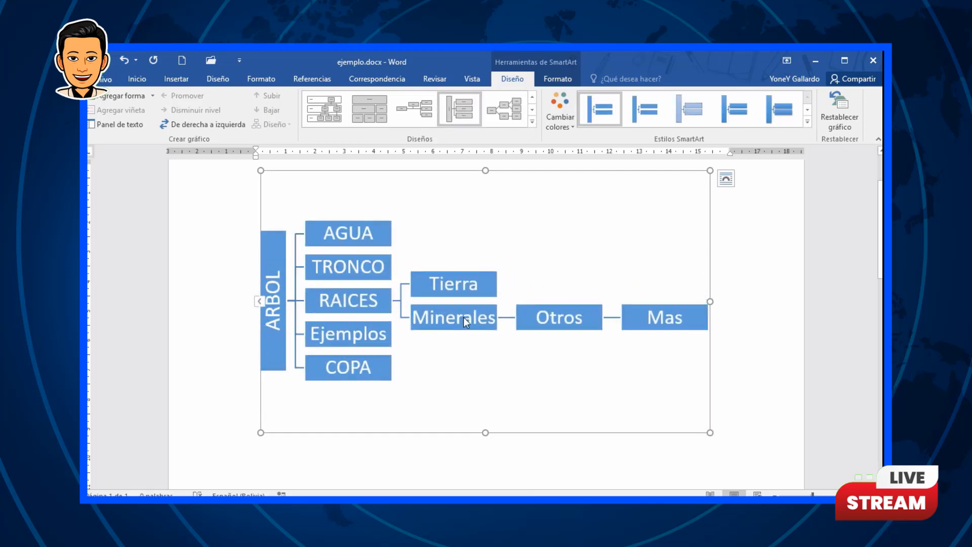
{"action": "left_click", "coordinate": [505, 111]}
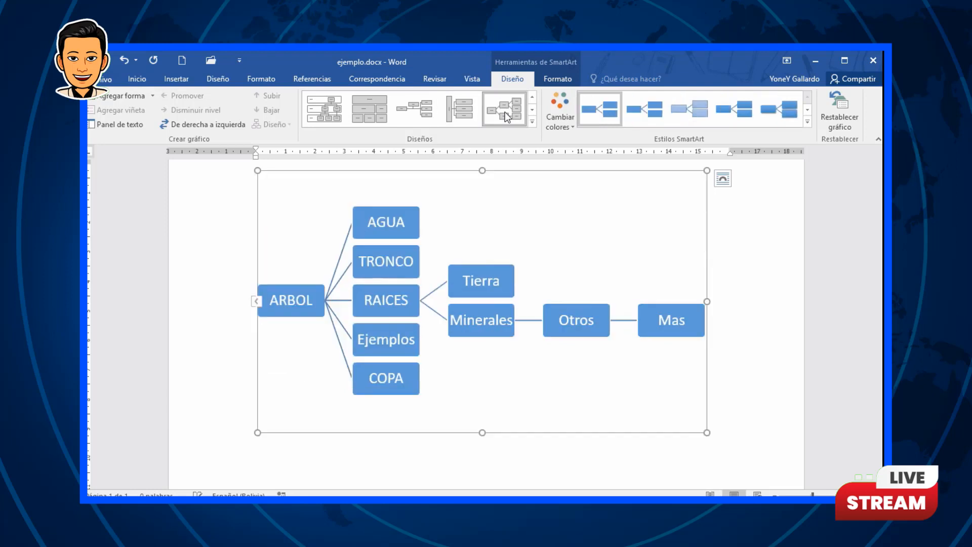
{"action": "left_click", "coordinate": [531, 121]}
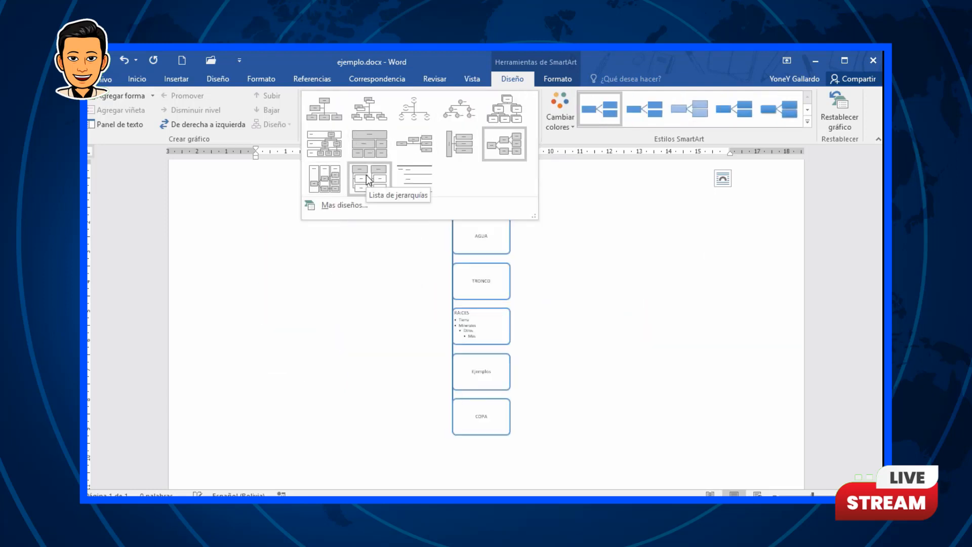
{"action": "left_click", "coordinate": [326, 112]}
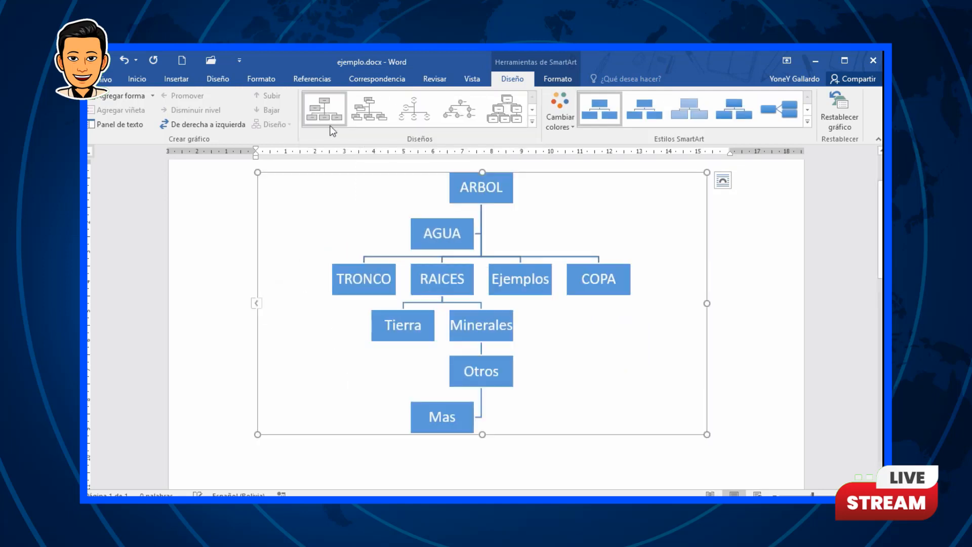
Step: Try a multicolor color scheme and a 3D SmartArt style, then reset the graphic
{"action": "left_click", "coordinate": [562, 124]}
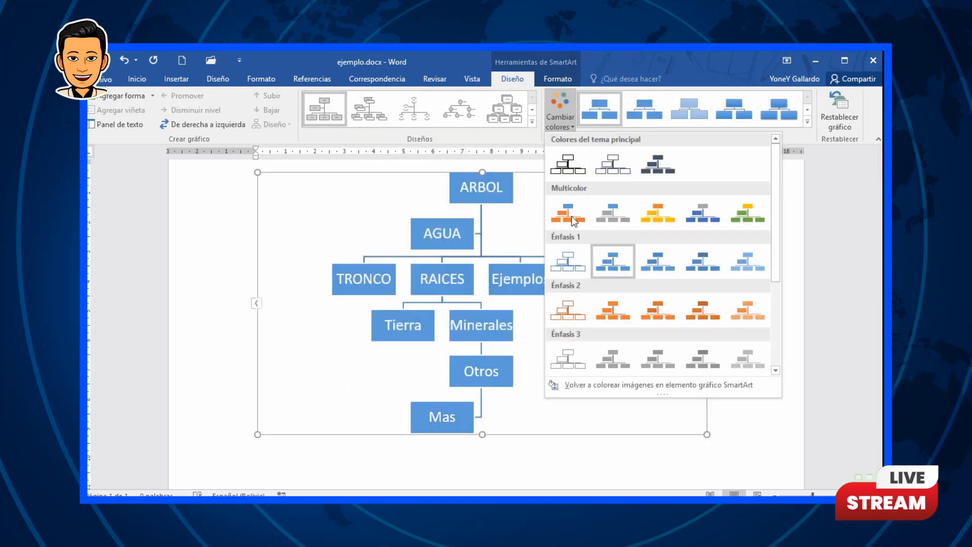
{"action": "left_click", "coordinate": [700, 221]}
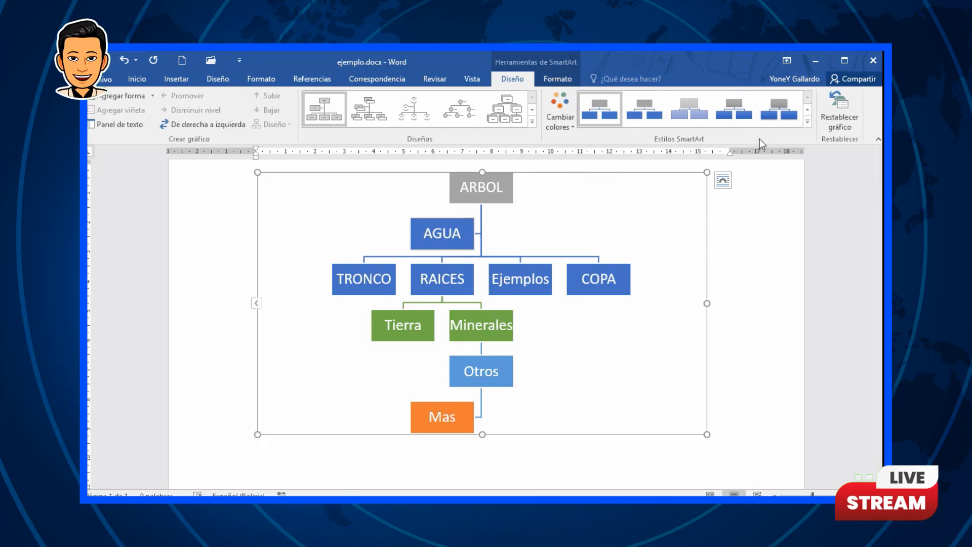
{"action": "left_click", "coordinate": [808, 122]}
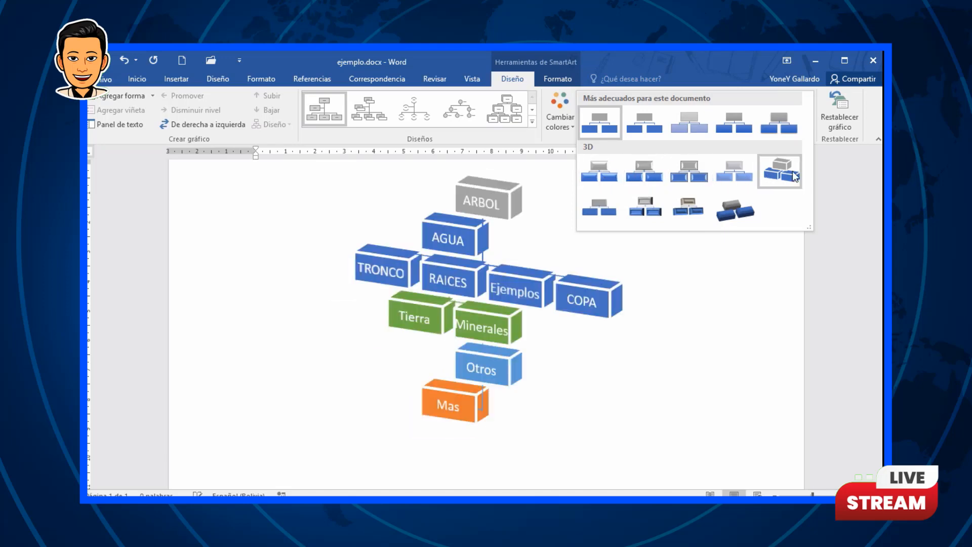
{"action": "left_click", "coordinate": [600, 173]}
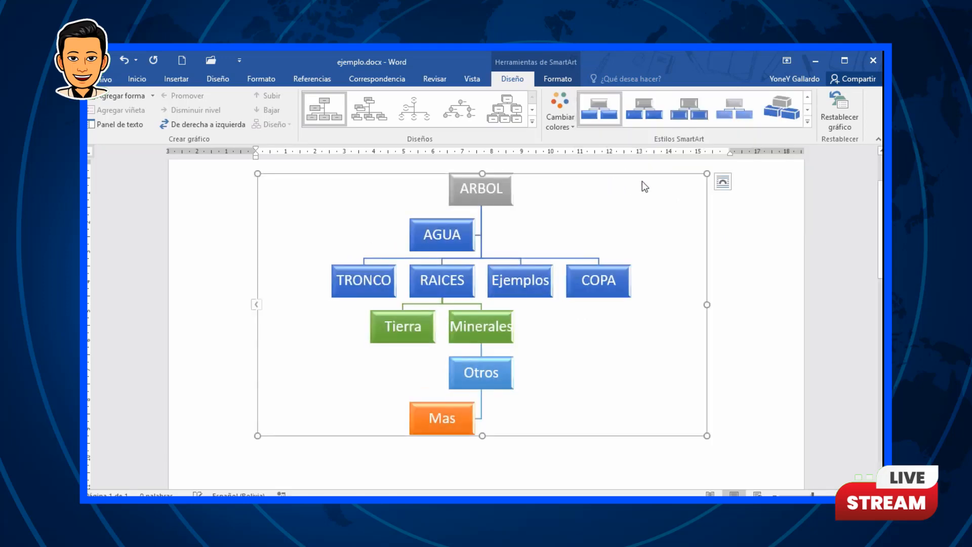
{"action": "left_click", "coordinate": [840, 115]}
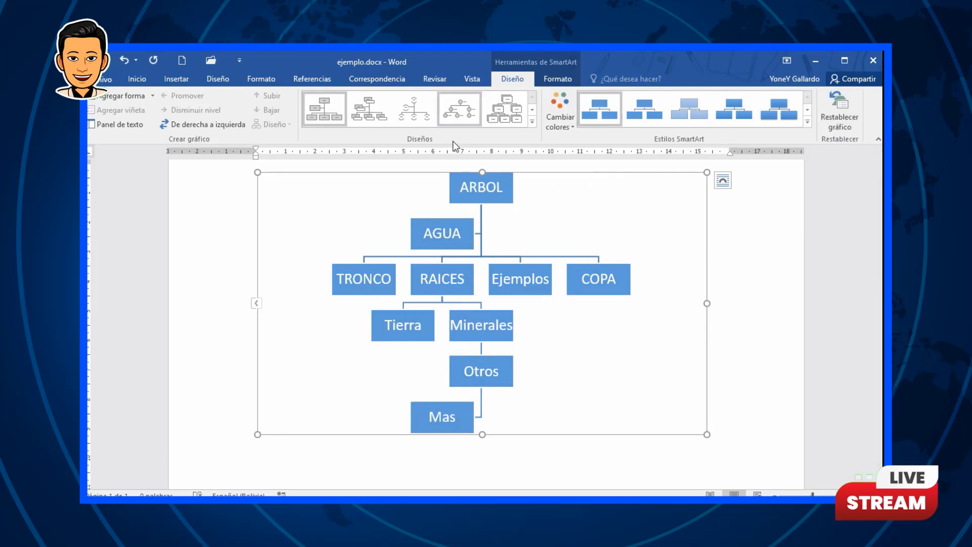
Step: Fill the SmartArt graphic's background with black
{"action": "left_click", "coordinate": [567, 80]}
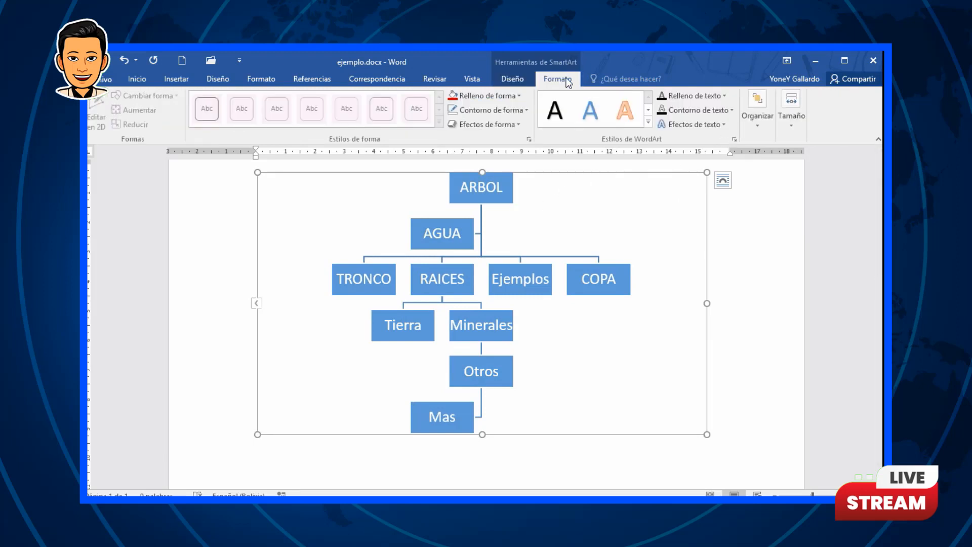
{"action": "left_click", "coordinate": [519, 95]}
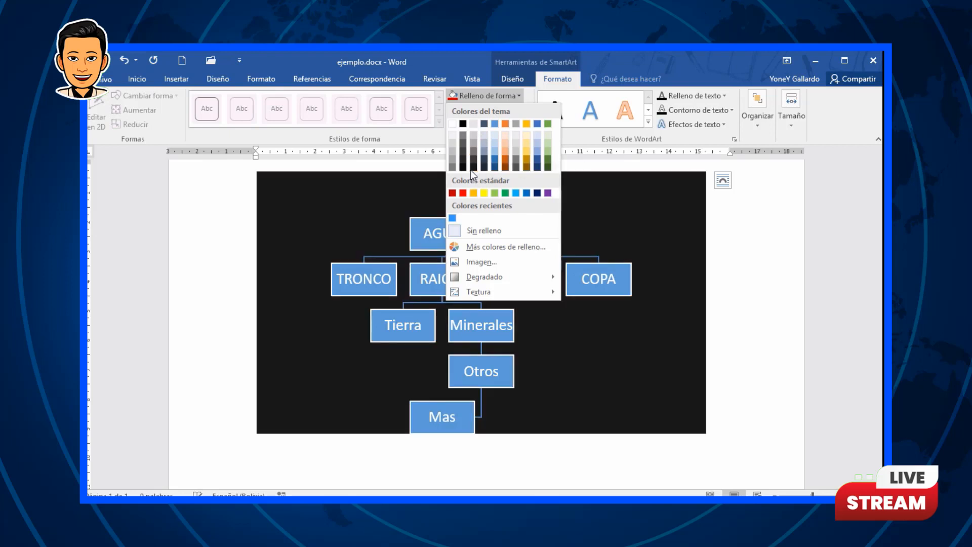
{"action": "left_click", "coordinate": [473, 168]}
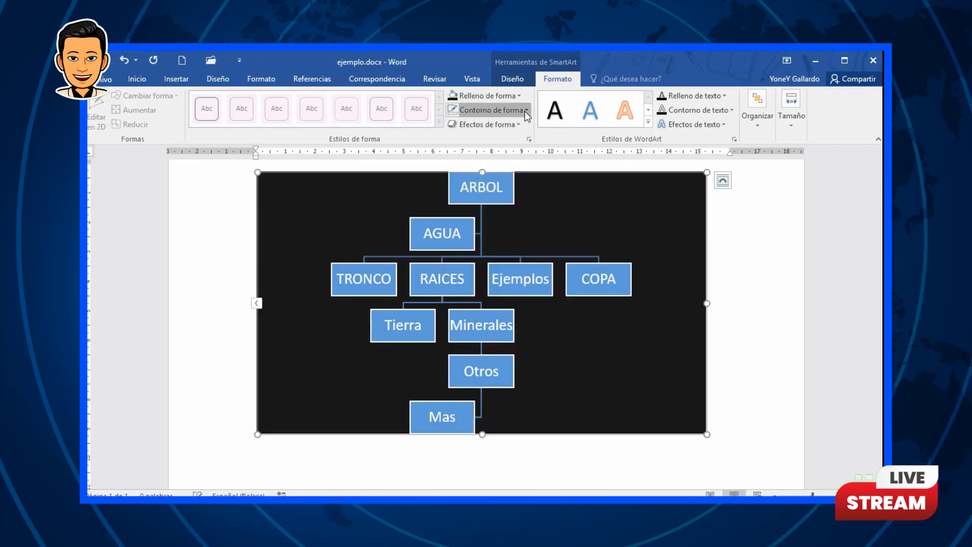
Step: Give the graphic's outline a 4½ pt thickness and a green color
{"action": "left_click", "coordinate": [524, 111]}
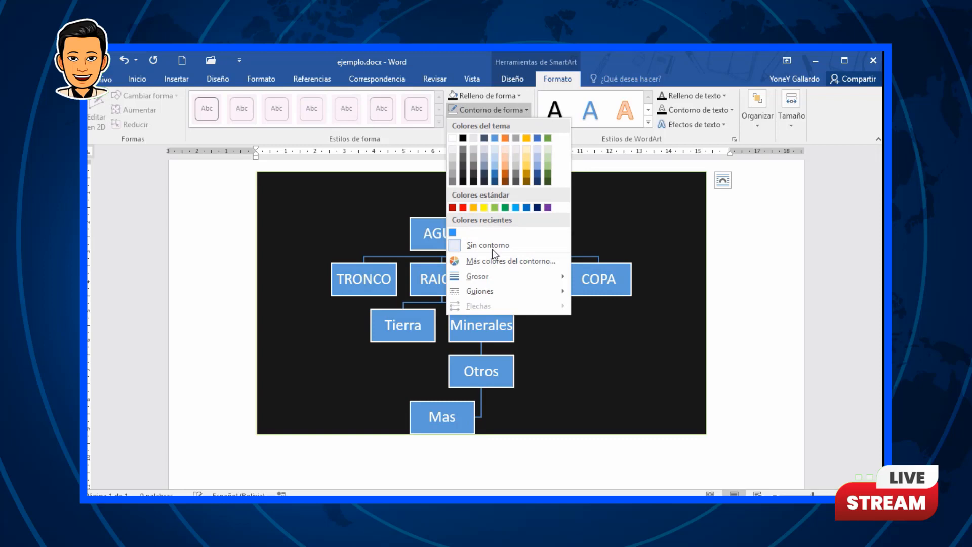
{"action": "mouse_move", "coordinate": [499, 277]}
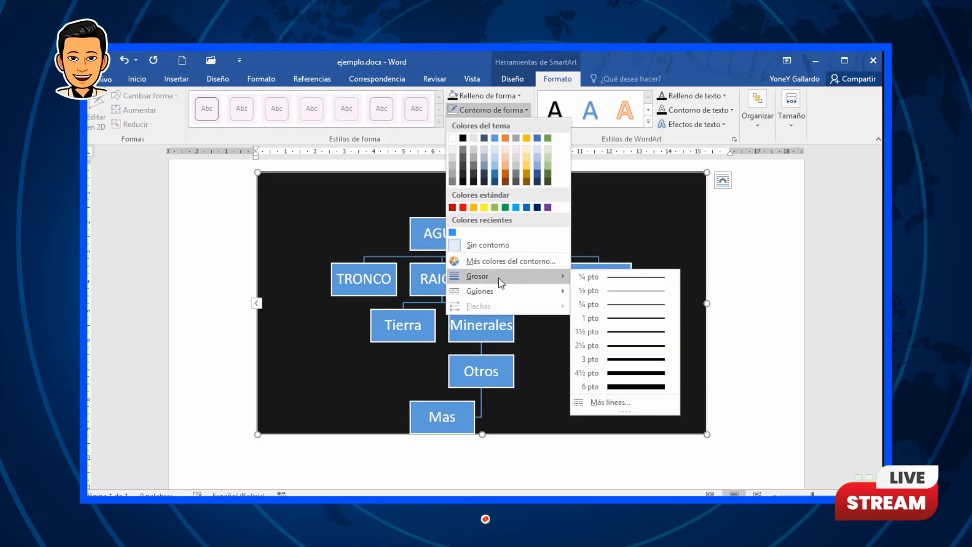
{"action": "left_click", "coordinate": [638, 374]}
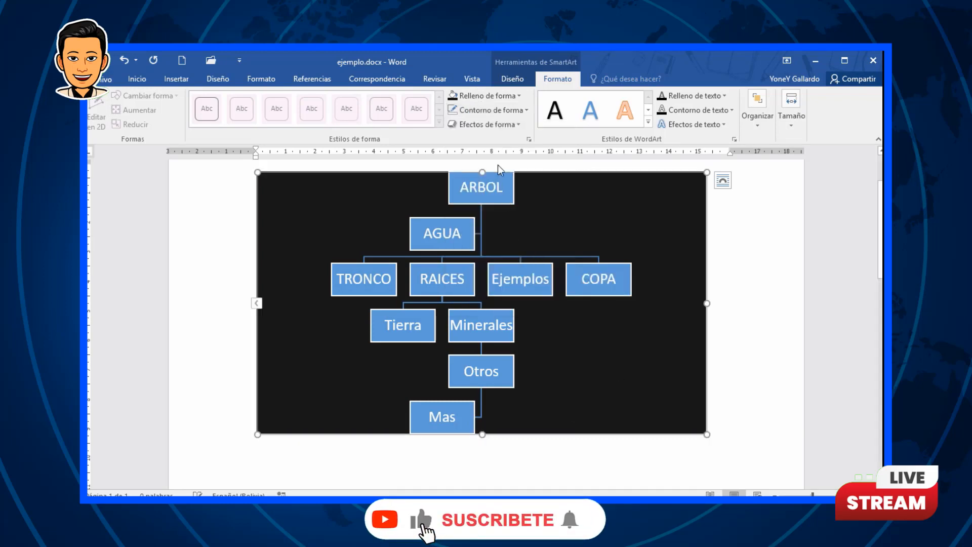
{"action": "left_click", "coordinate": [522, 110]}
{"action": "left_click", "coordinate": [551, 138]}
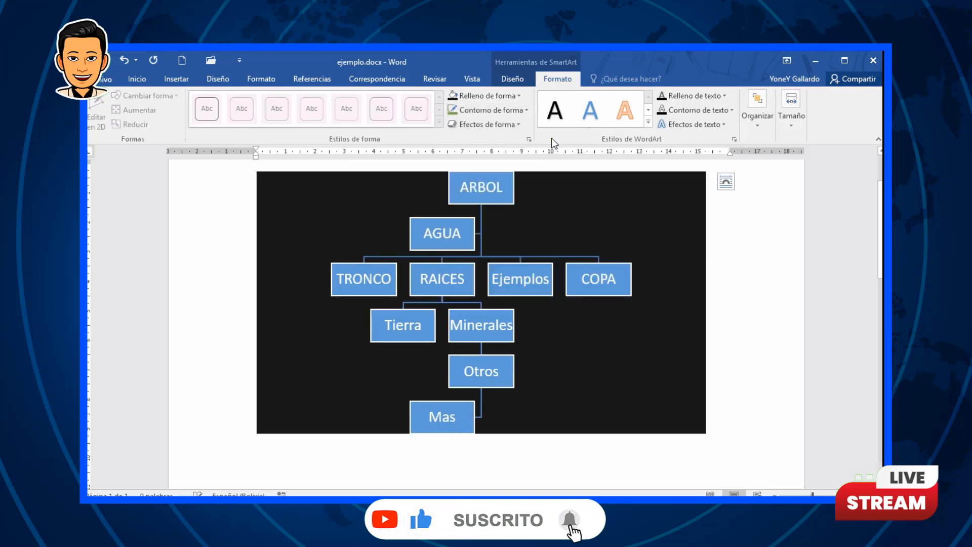
Step: Apply a strong blue glow effect to the SmartArt graphic
{"action": "left_click", "coordinate": [519, 124]}
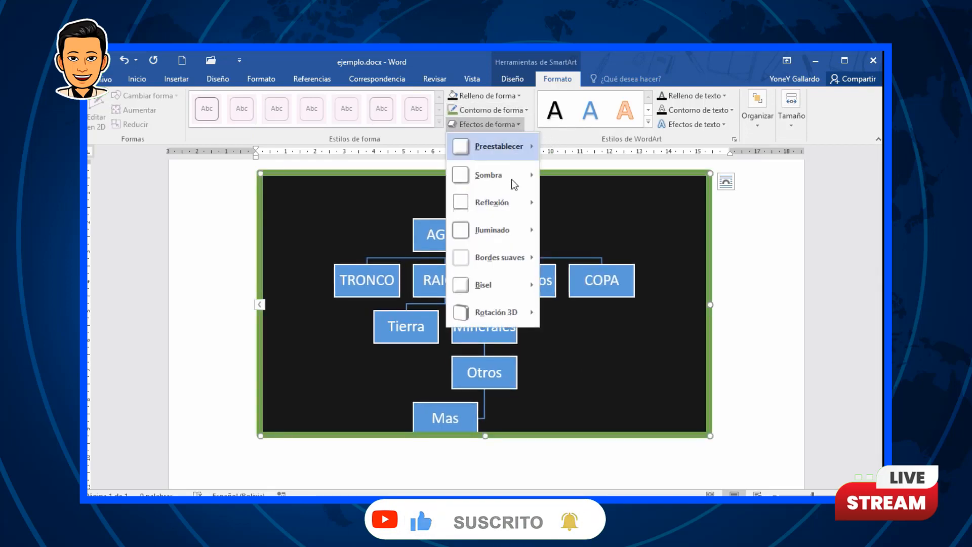
{"action": "mouse_move", "coordinate": [500, 229]}
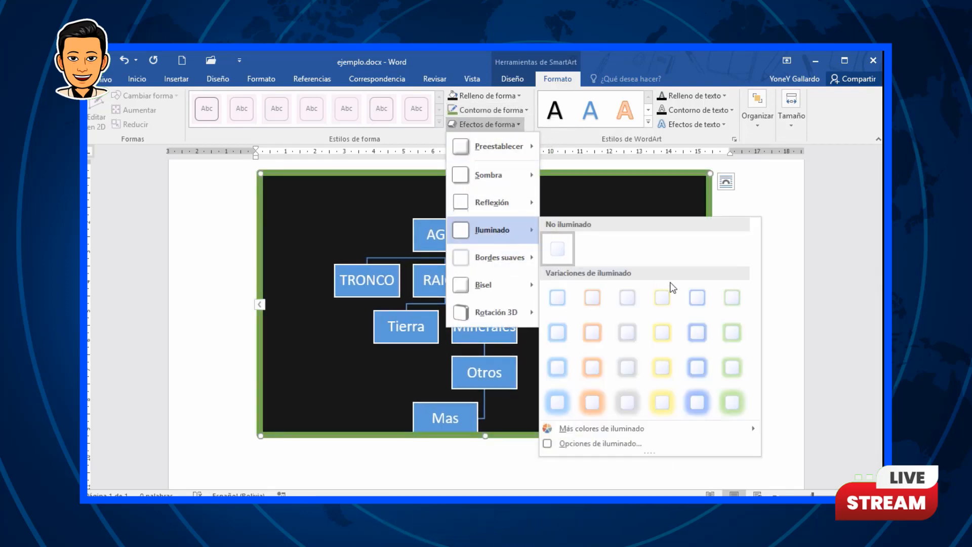
{"action": "left_click", "coordinate": [697, 402]}
Step: Apply the first bevel effect to the SmartArt graphic
{"action": "left_click", "coordinate": [524, 121]}
{"action": "mouse_move", "coordinate": [495, 310]}
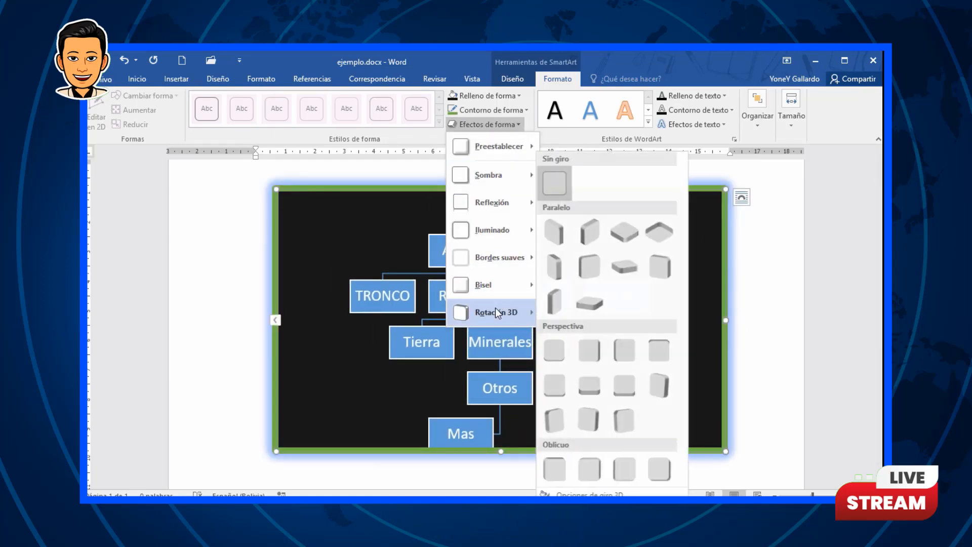
{"action": "mouse_move", "coordinate": [518, 285]}
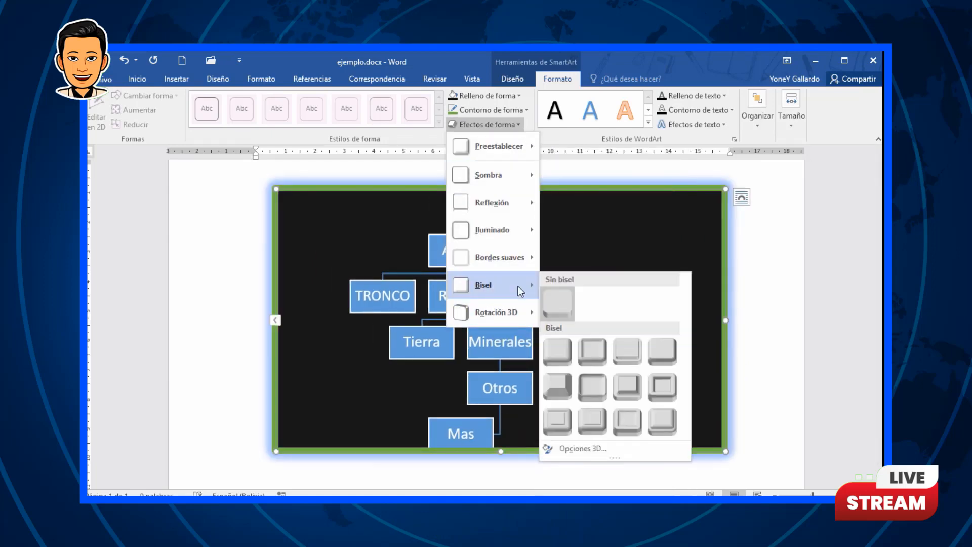
{"action": "left_click", "coordinate": [566, 356]}
{"action": "left_click", "coordinate": [751, 310]}
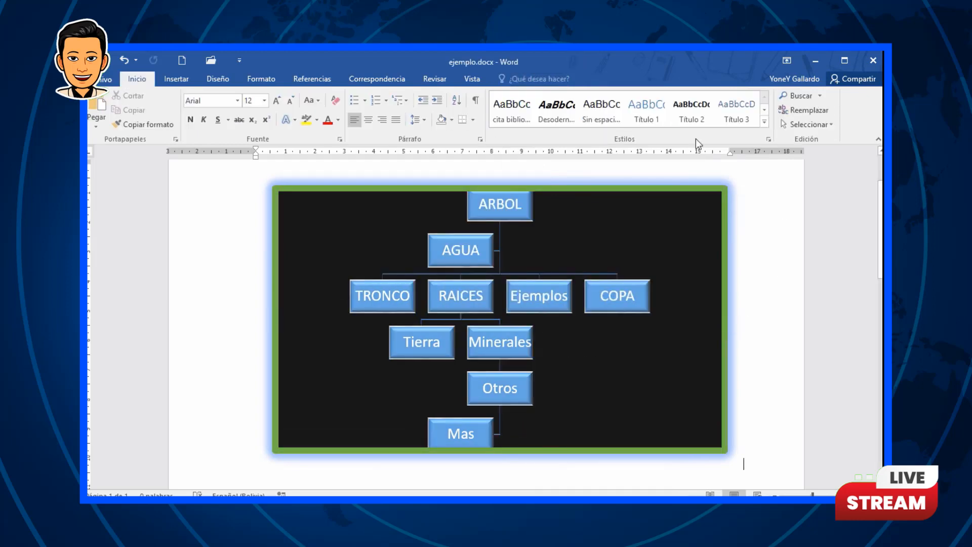
{"action": "left_click", "coordinate": [596, 192]}
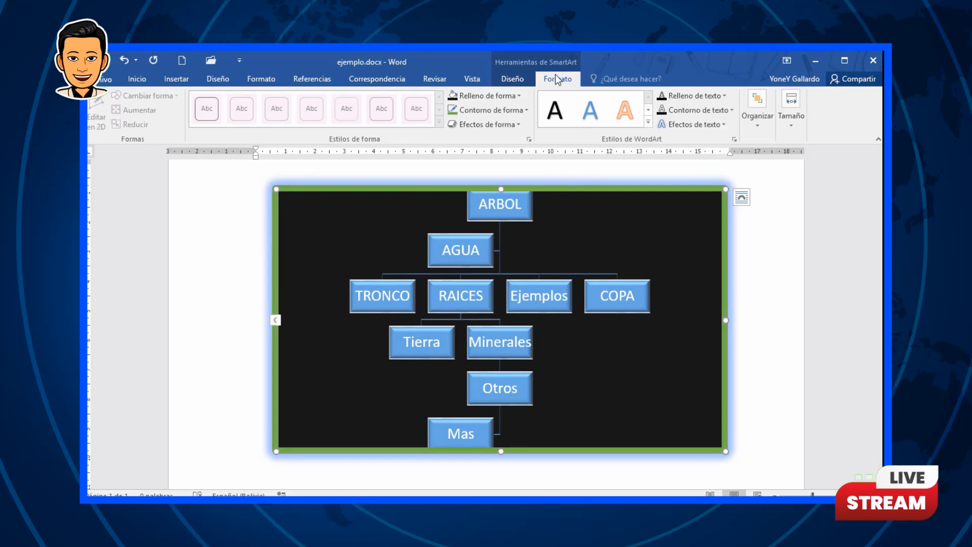
{"action": "left_click", "coordinate": [512, 79]}
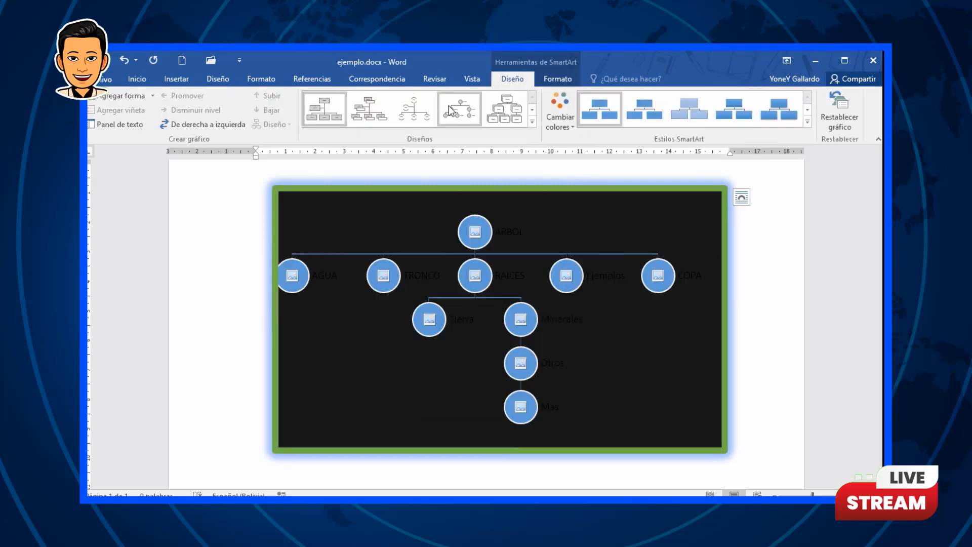
{"action": "left_click", "coordinate": [557, 80]}
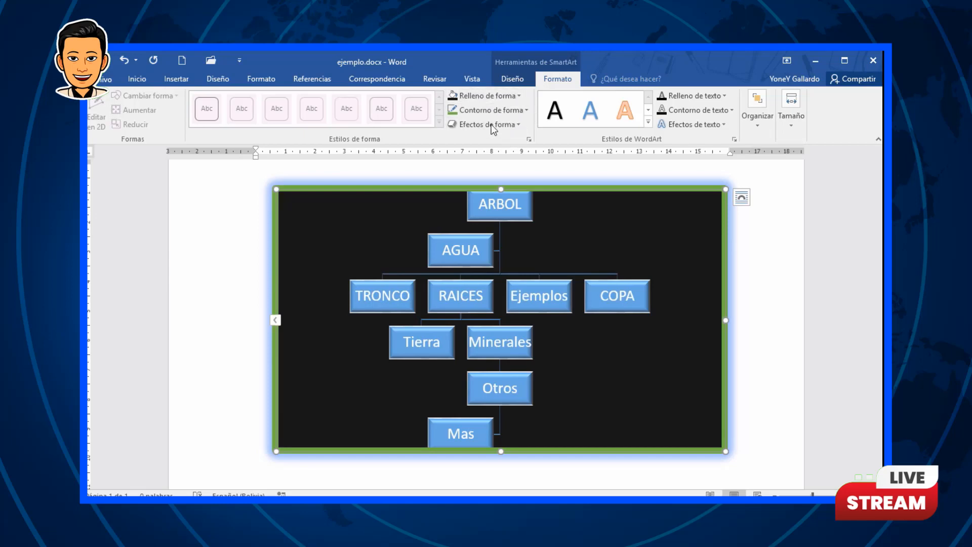
{"action": "left_click", "coordinate": [176, 79]}
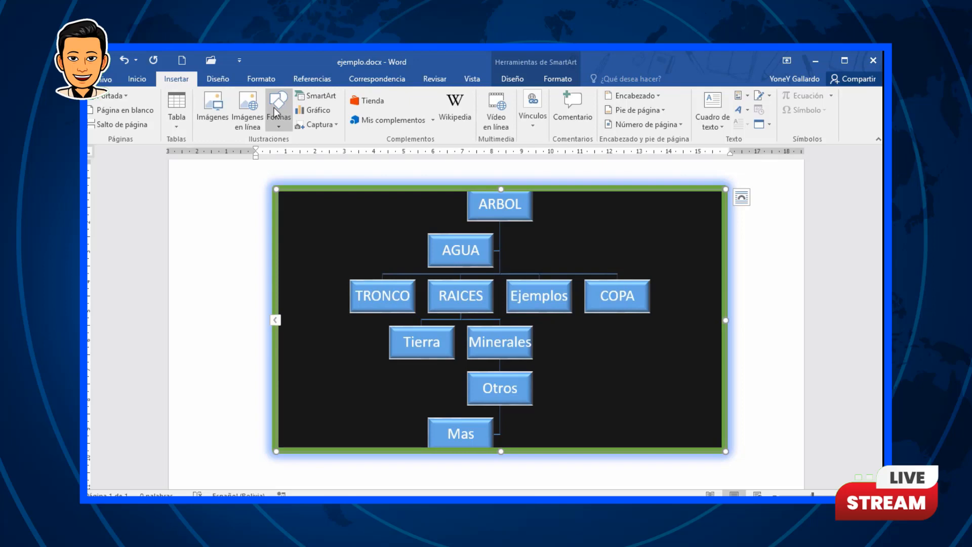
{"action": "left_click", "coordinate": [558, 78]}
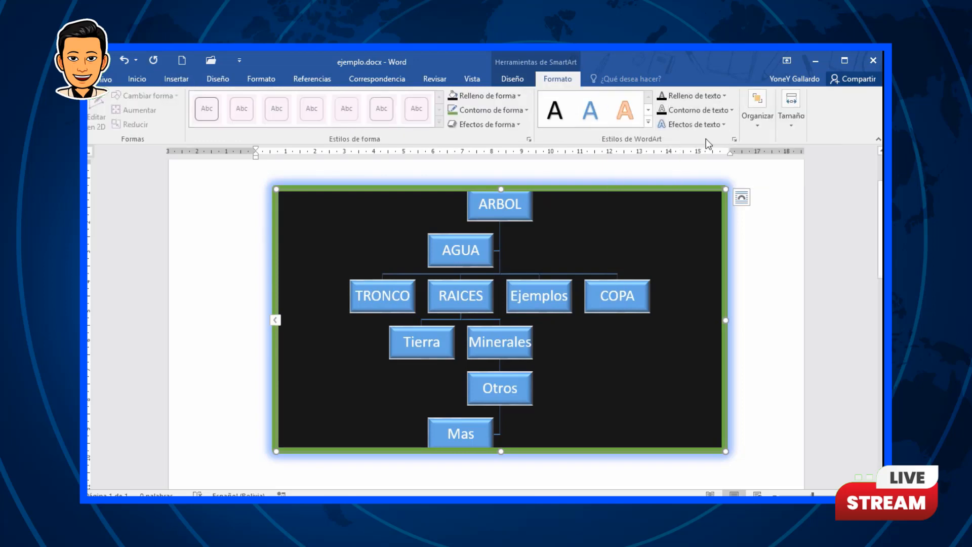
Step: Set the text fill of the SmartArt graphic to purple
{"action": "left_click", "coordinate": [722, 96]}
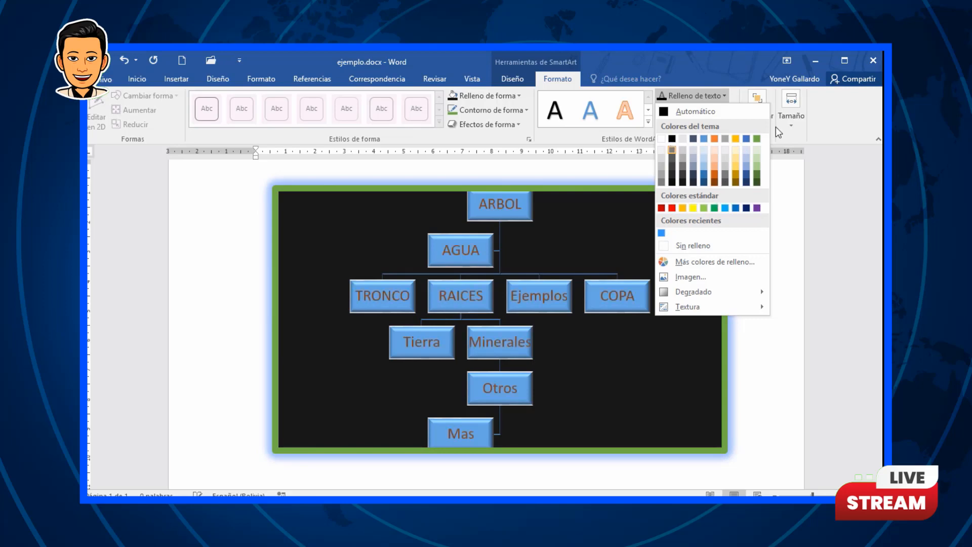
{"action": "left_click", "coordinate": [824, 132]}
{"action": "left_click", "coordinate": [731, 107]}
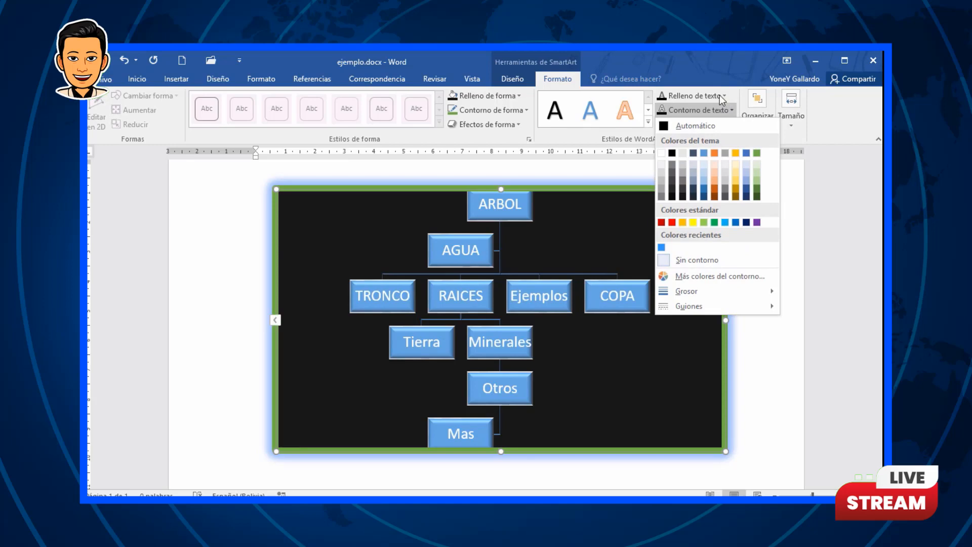
{"action": "left_click", "coordinate": [719, 96]}
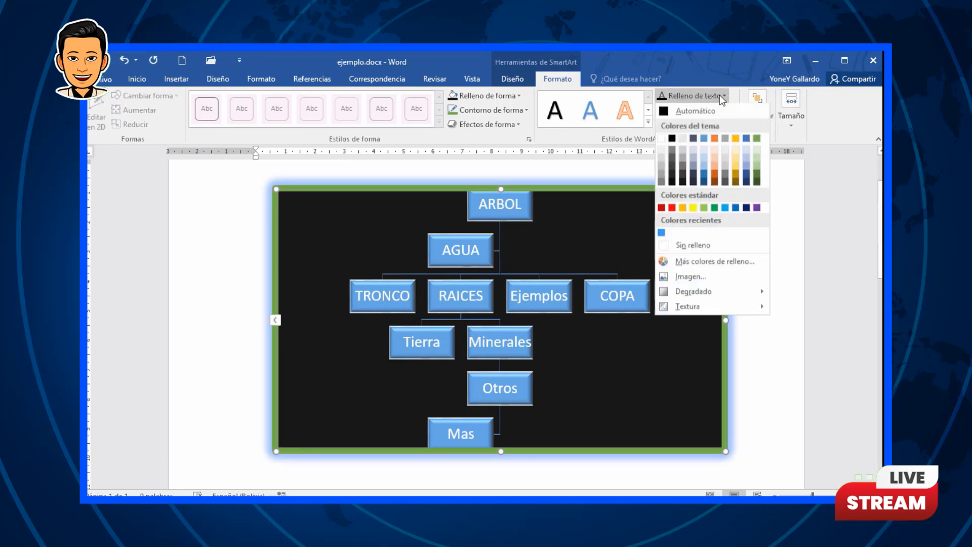
{"action": "left_click", "coordinate": [755, 208]}
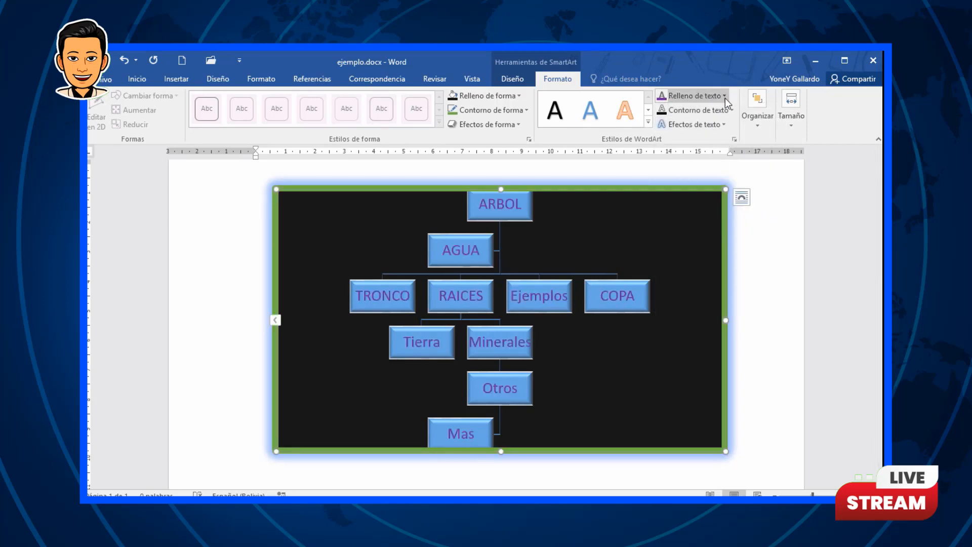
Step: Give the SmartArt text an orange outline
{"action": "left_click", "coordinate": [730, 111]}
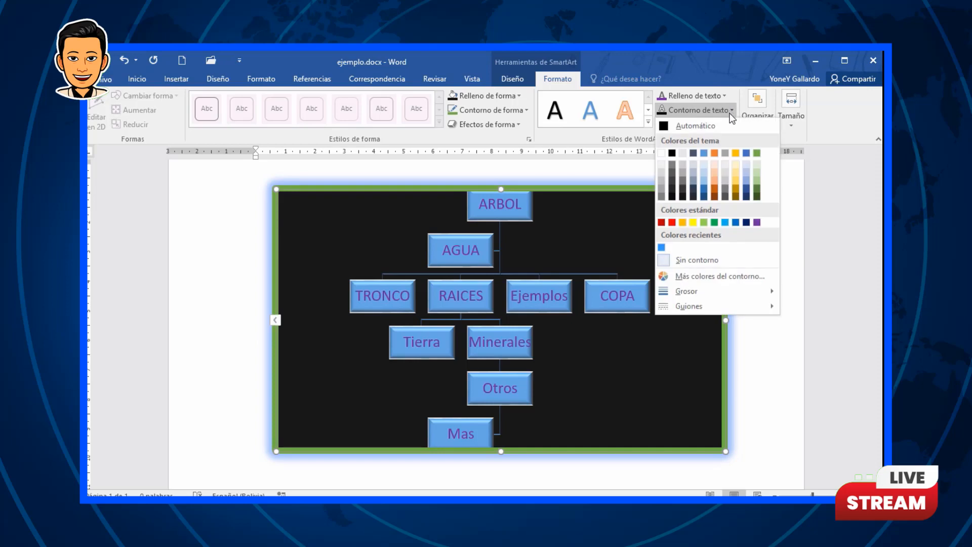
{"action": "left_click", "coordinate": [684, 222]}
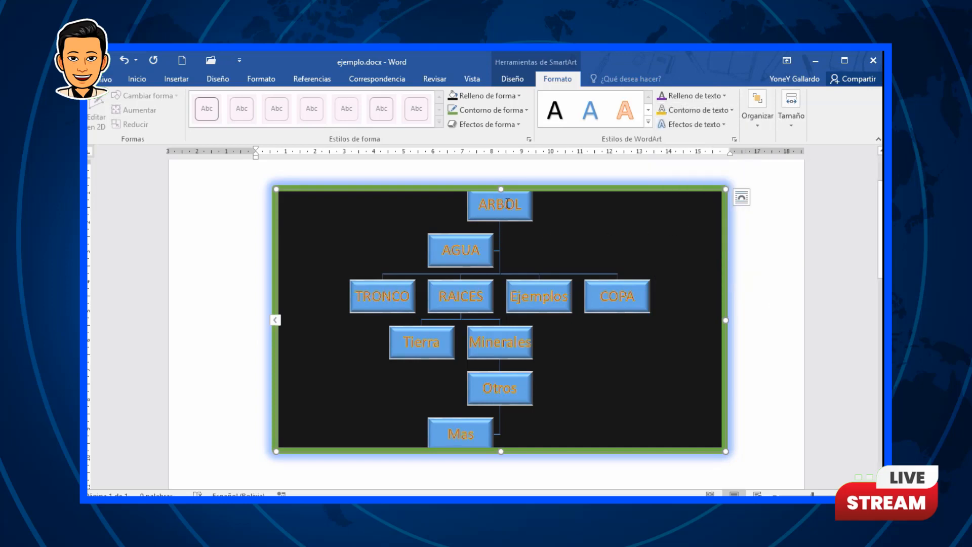
Step: Browse the text effects and the position, wrap, align and rotate options for the graphic
{"action": "left_click", "coordinate": [724, 125]}
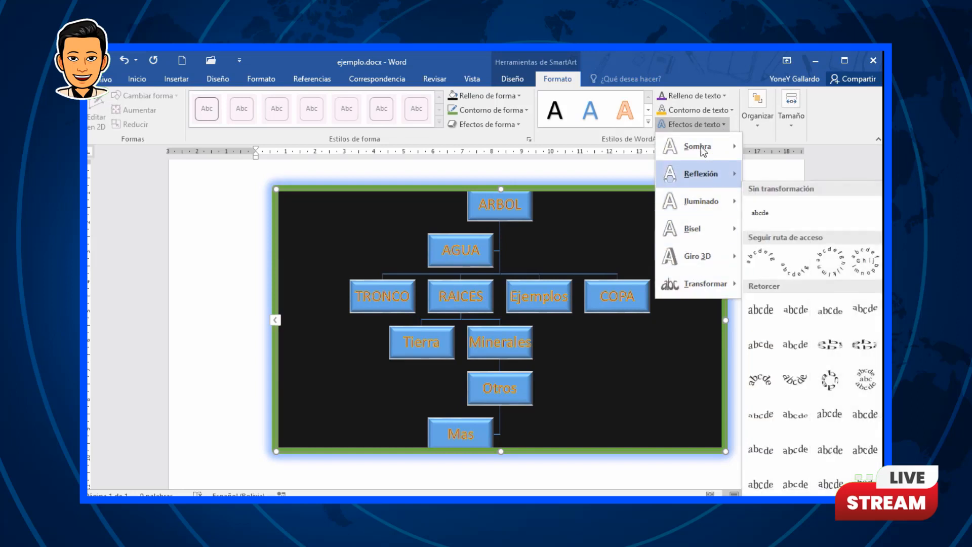
{"action": "mouse_move", "coordinate": [704, 147]}
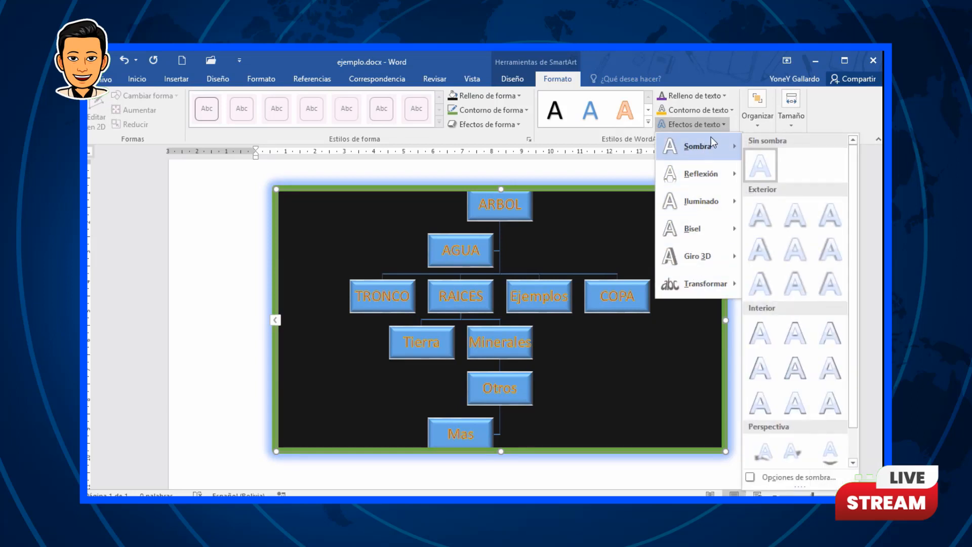
{"action": "left_click", "coordinate": [760, 123]}
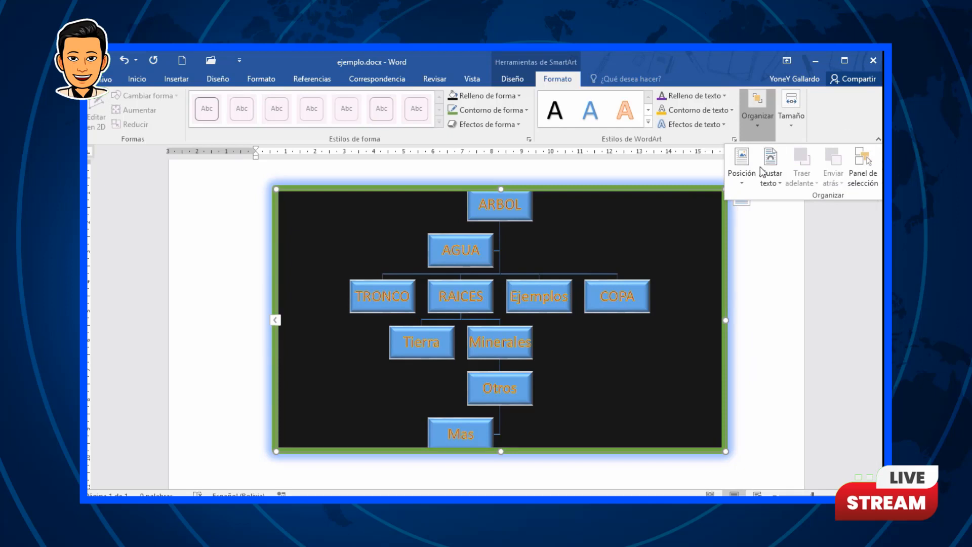
{"action": "left_click", "coordinate": [743, 183]}
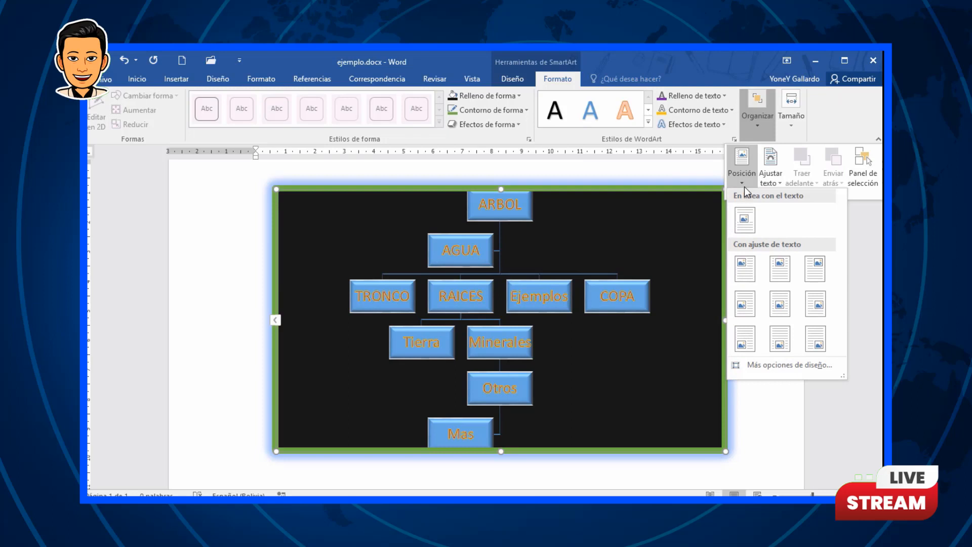
{"action": "left_click", "coordinate": [771, 177]}
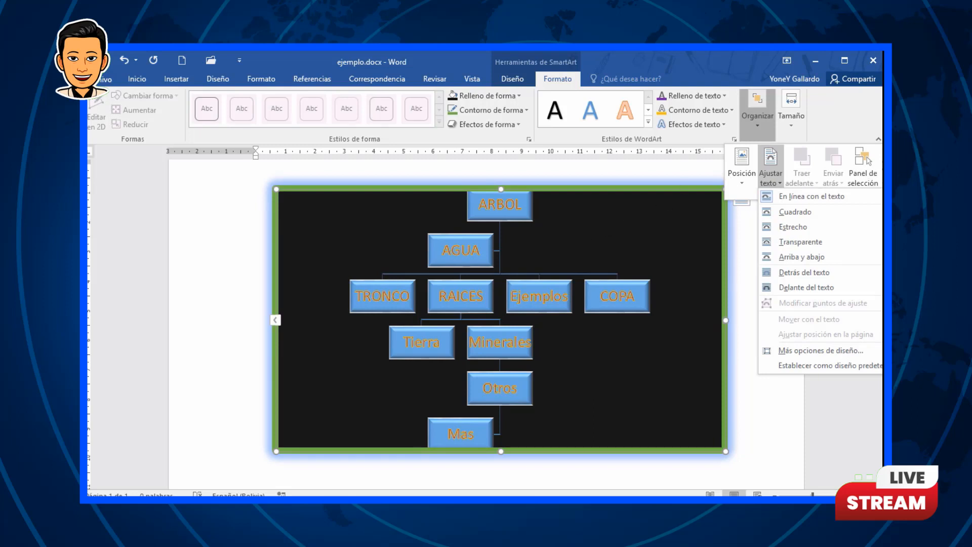
{"action": "left_click", "coordinate": [878, 172]}
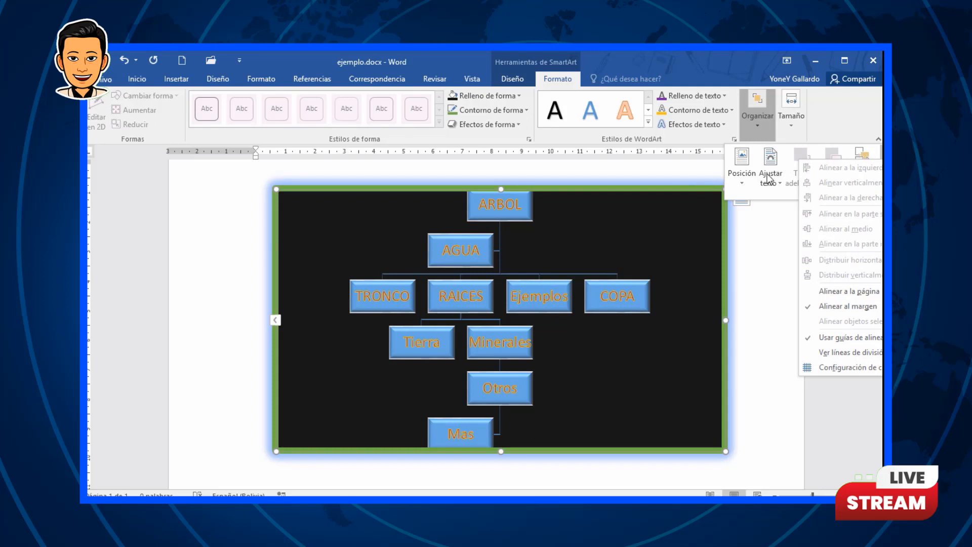
{"action": "left_click", "coordinate": [762, 200]}
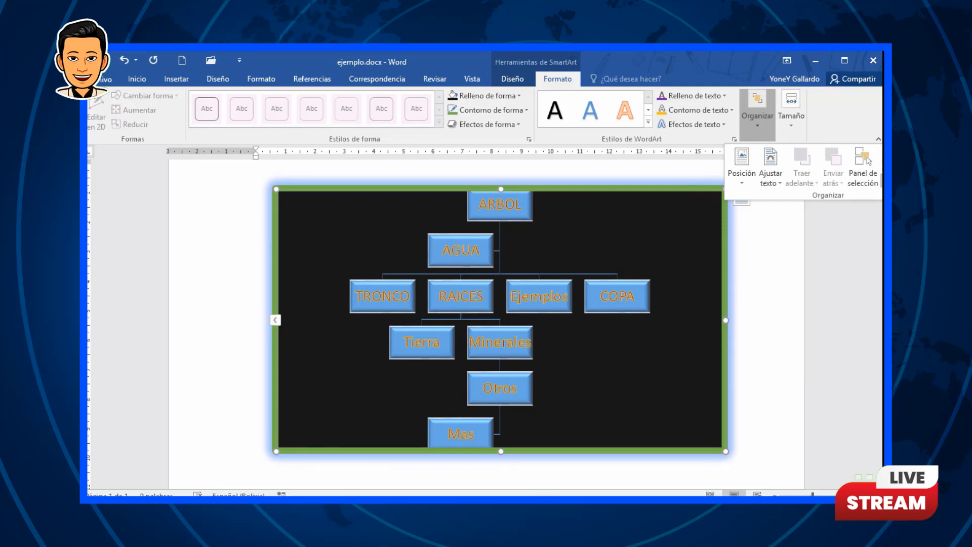
{"action": "left_click", "coordinate": [879, 184]}
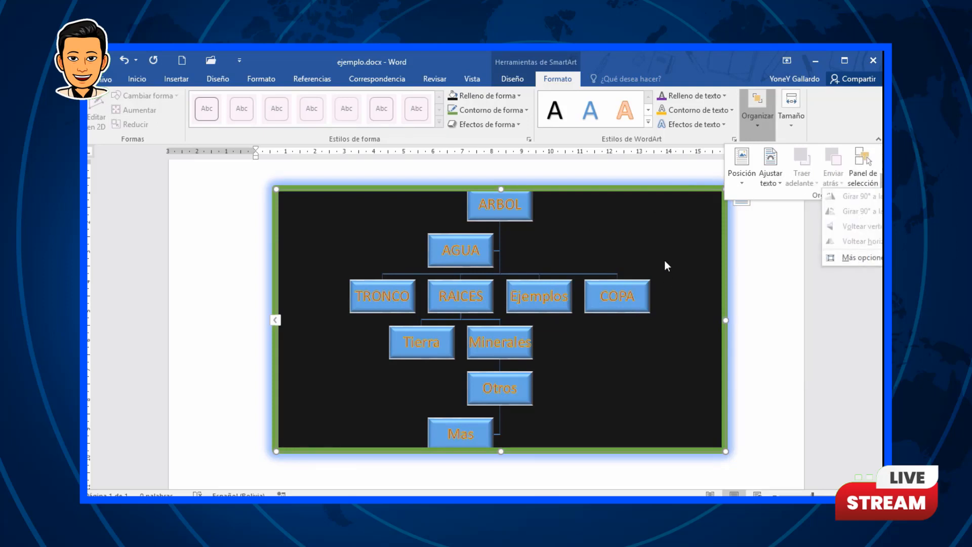
{"action": "left_click", "coordinate": [775, 297]}
{"action": "left_click", "coordinate": [774, 297]}
Step: Delete the SmartArt organization chart from the document
{"action": "left_click", "coordinate": [651, 188]}
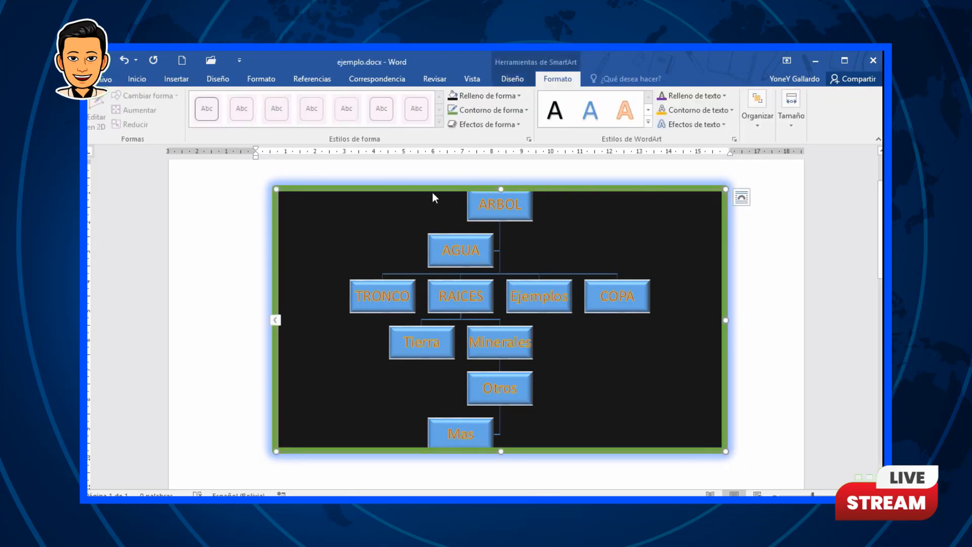
{"action": "key", "text": "Delete"}
Step: Insert a Ciclo básico SmartArt graphic from the cycle category
{"action": "left_click", "coordinate": [181, 80]}
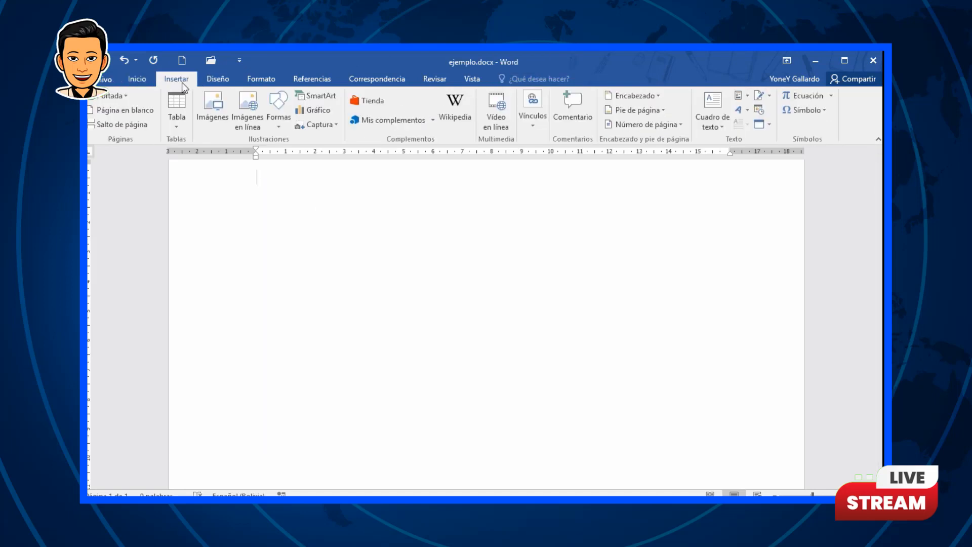
{"action": "left_click", "coordinate": [318, 97]}
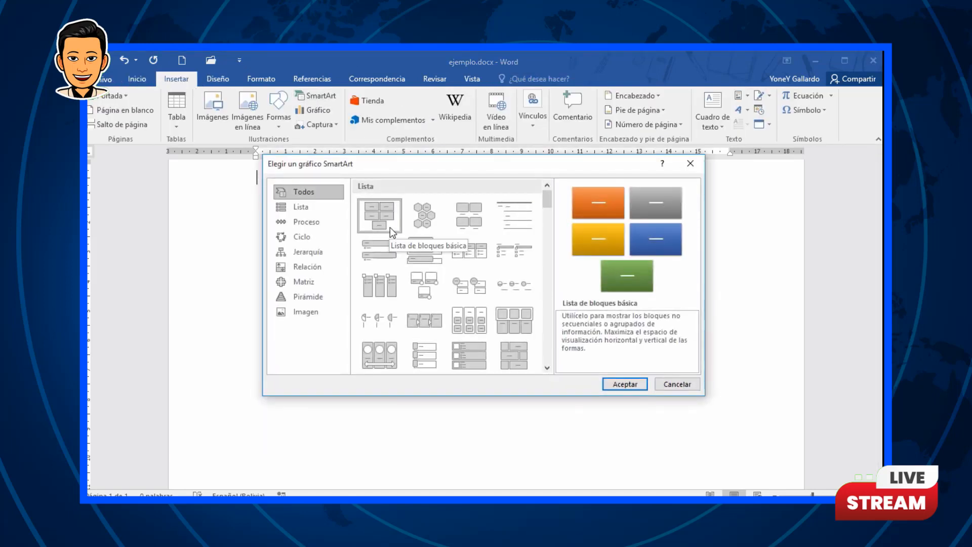
{"action": "left_click", "coordinate": [309, 236]}
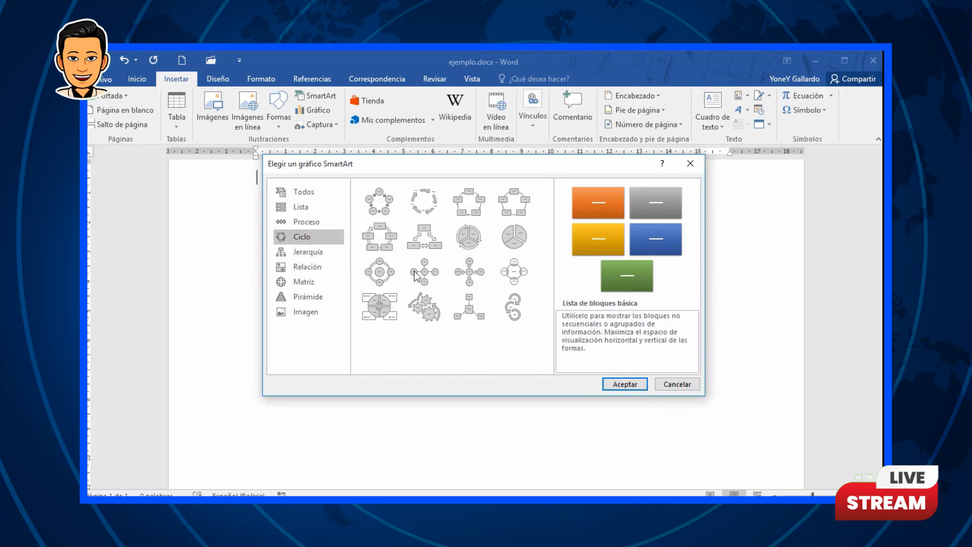
{"action": "left_click", "coordinate": [379, 201]}
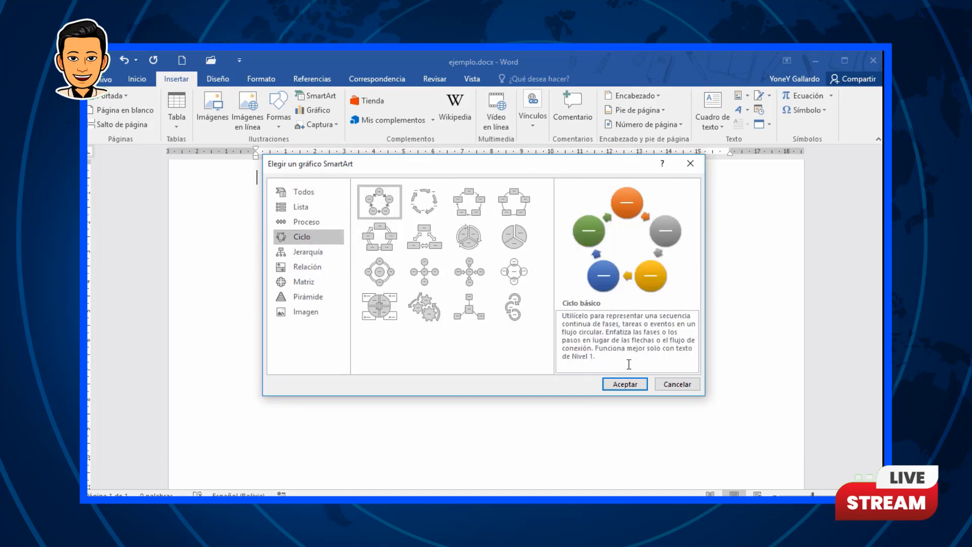
{"action": "left_click", "coordinate": [626, 384]}
Step: Label the first two circles of the cycle UNO and DOS
{"action": "left_click", "coordinate": [476, 213]}
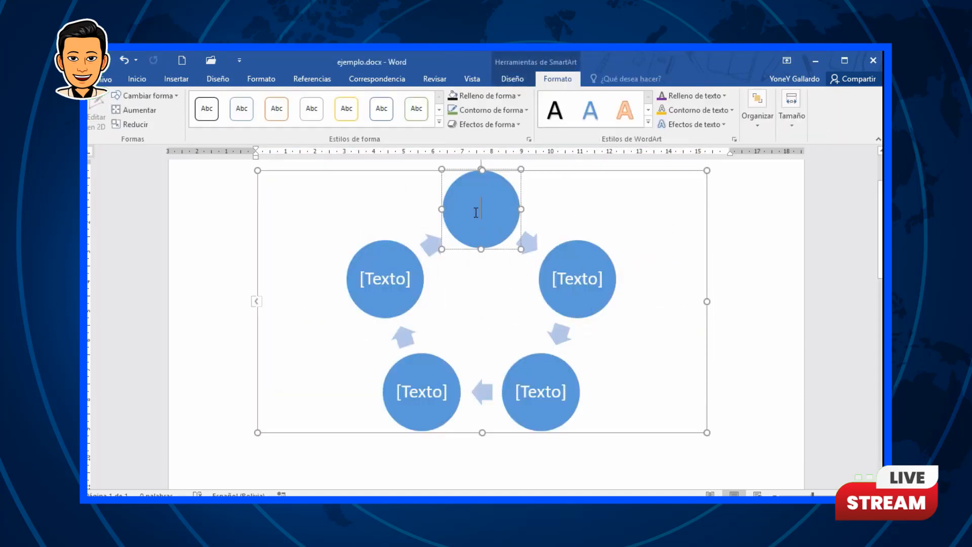
{"action": "type", "text": "UNO"}
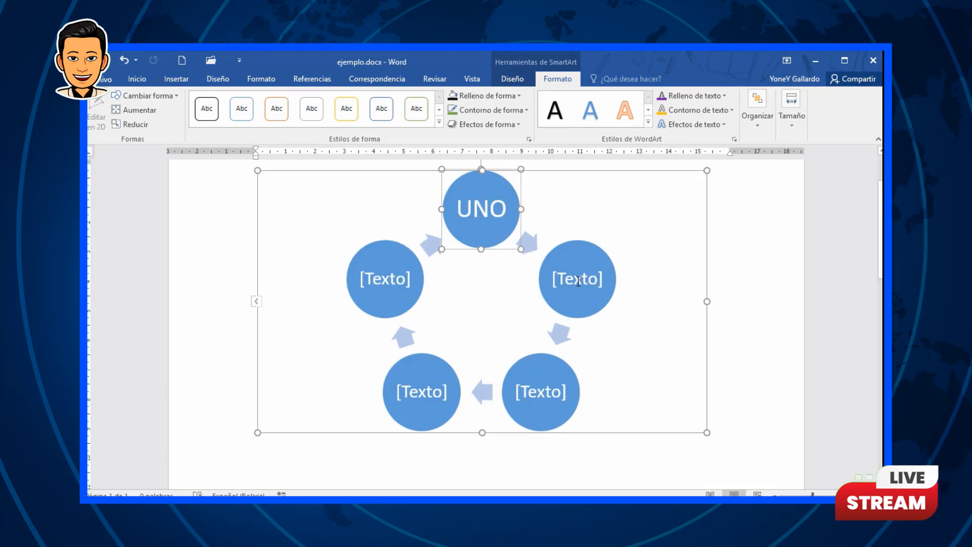
{"action": "left_click", "coordinate": [577, 282]}
{"action": "type", "text": "DO"}
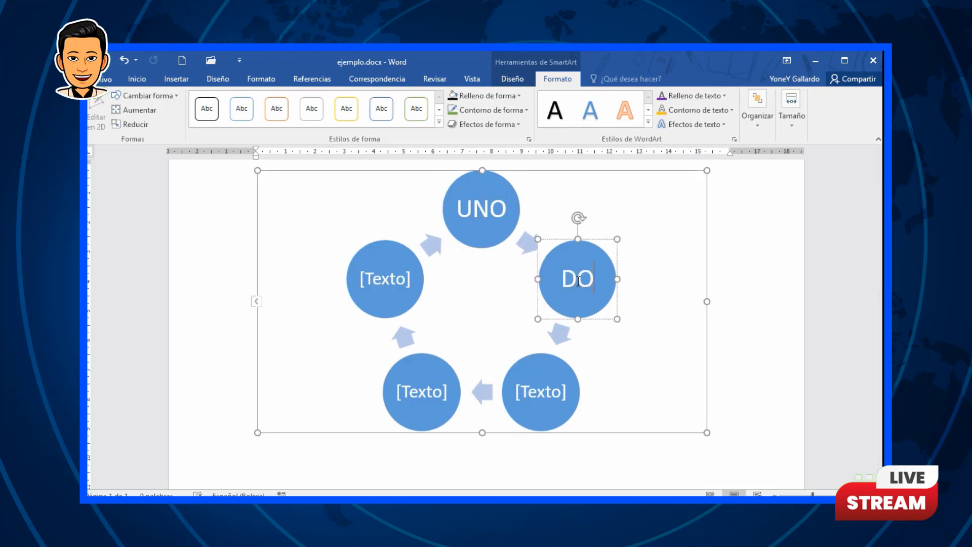
{"action": "type", "text": "S"}
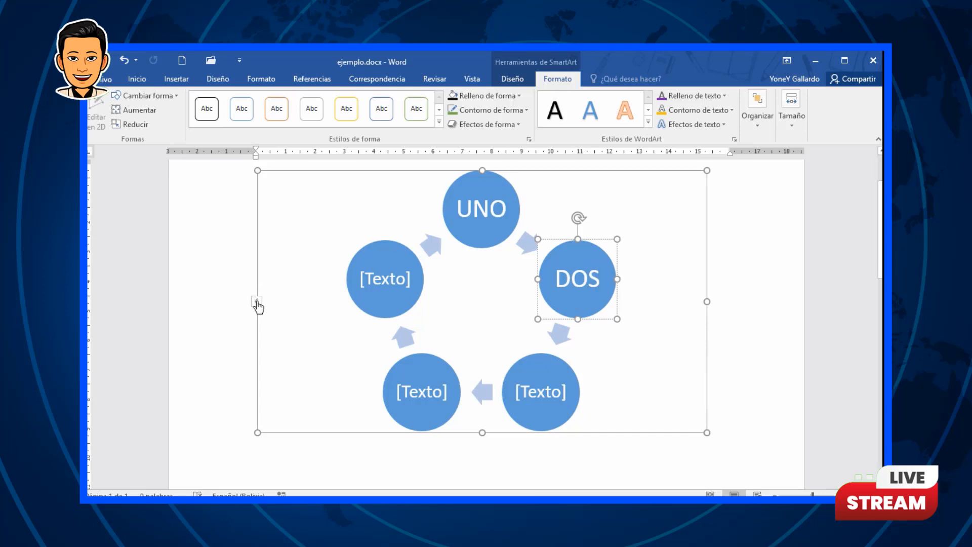
Step: Open the text pane and enter TRES, CUATRO and FINAL for the remaining circles
{"action": "left_click", "coordinate": [256, 302]}
{"action": "left_click", "coordinate": [152, 224]}
{"action": "type", "text": "TRES"}
{"action": "left_click", "coordinate": [144, 243]}
{"action": "type", "text": "CUATRO"}
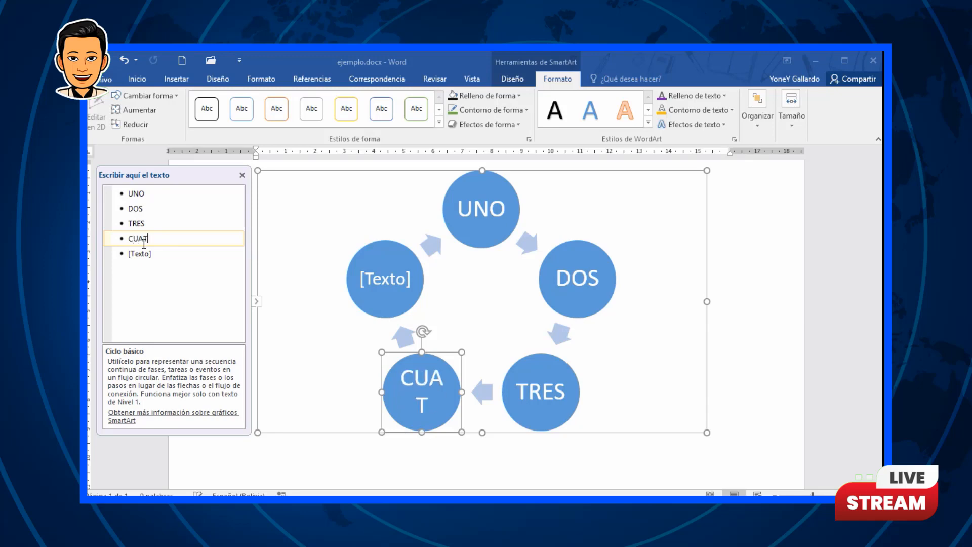
{"action": "left_click", "coordinate": [145, 253]}
{"action": "type", "text": "FINAL"}
{"action": "left_click", "coordinate": [377, 264]}
Step: Rename the first item UNO to INICIO in the text pane
{"action": "left_click", "coordinate": [149, 192]}
{"action": "key", "text": "BackSpace"}
{"action": "key", "text": "BackSpace"}
{"action": "key", "text": "BackSpace"}
{"action": "type", "text": "INICIO"}
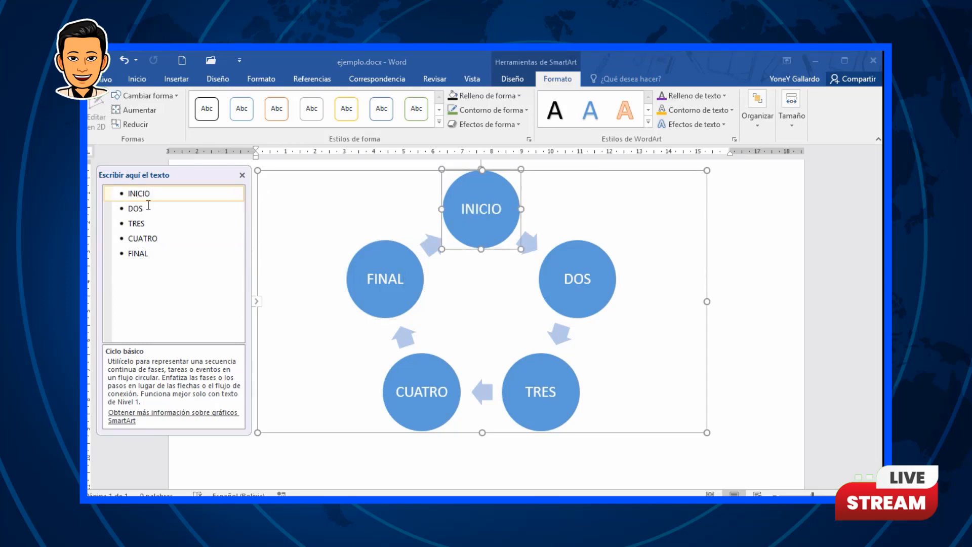
Step: Add sub-items A, B and C indented under CUATRO
{"action": "left_click", "coordinate": [169, 239]}
{"action": "key", "text": "Return"}
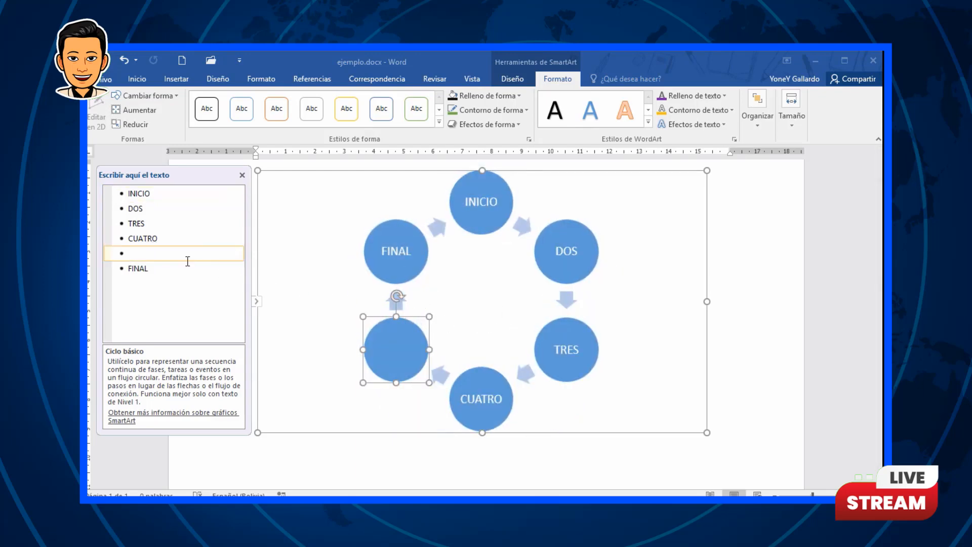
{"action": "key", "text": "Tab"}
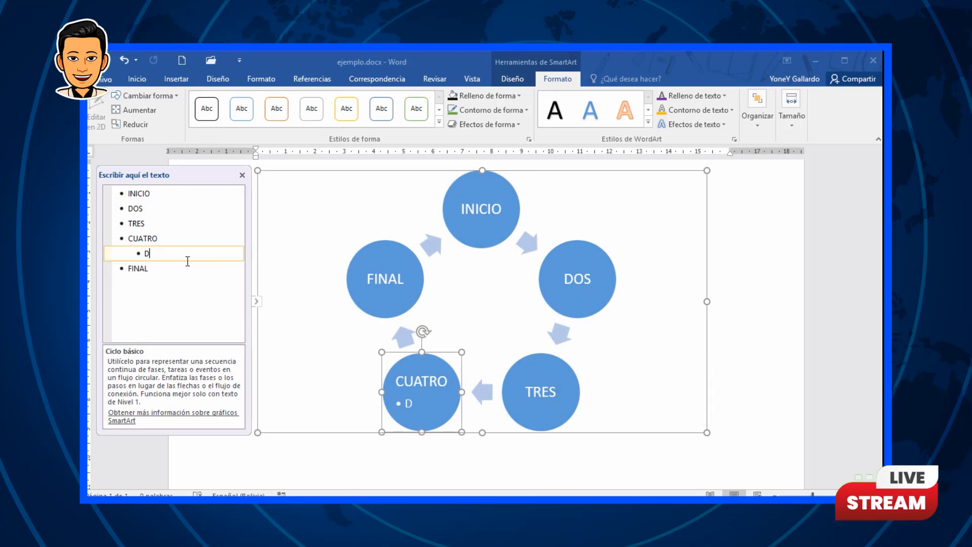
{"action": "type", "text": "A"}
{"action": "key", "text": "Return"}
{"action": "type", "text": "B"}
{"action": "key", "text": "Return"}
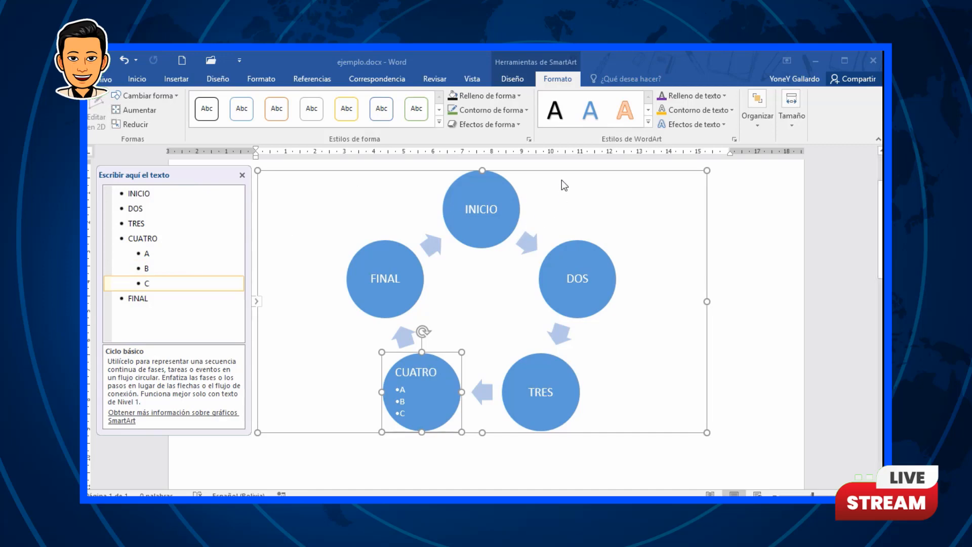
Step: Change the graphic's layout to Ciclo continuo
{"action": "left_click", "coordinate": [512, 79]}
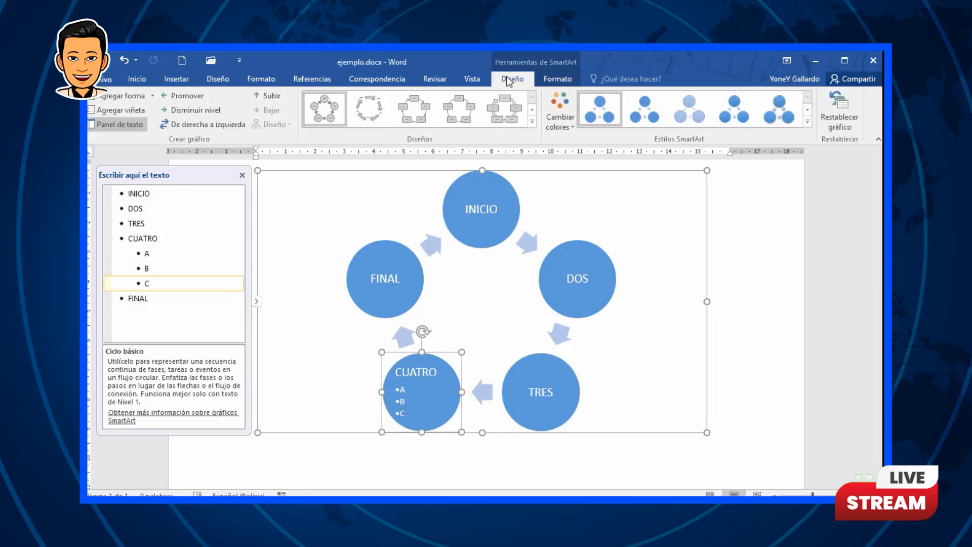
{"action": "left_click", "coordinate": [505, 107]}
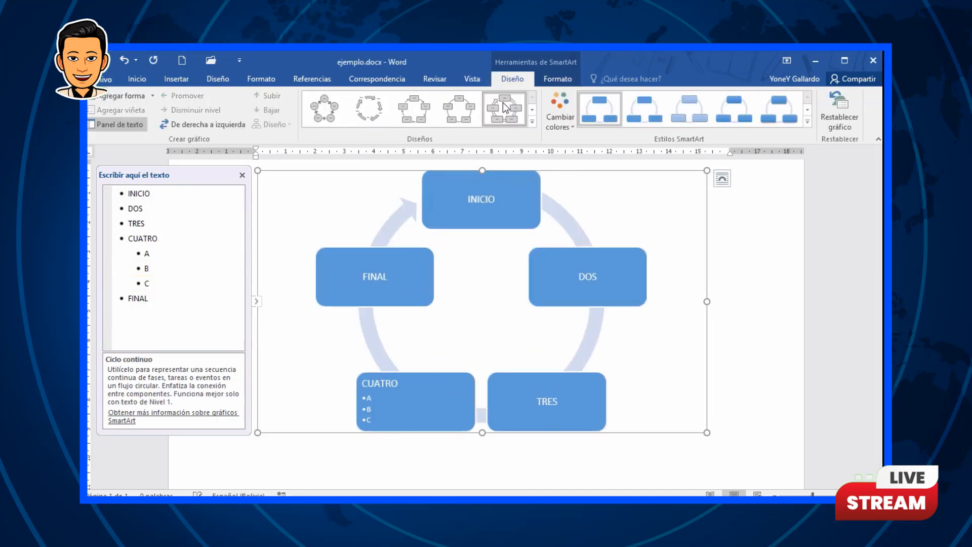
Step: Recolor the cycle graphic with a multicolor color scheme
{"action": "left_click", "coordinate": [557, 113]}
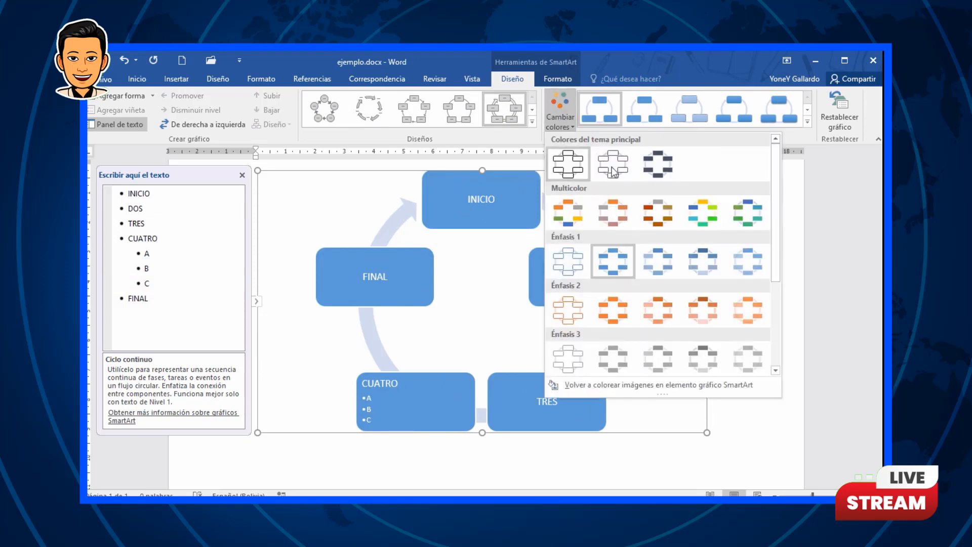
{"action": "left_click", "coordinate": [668, 207]}
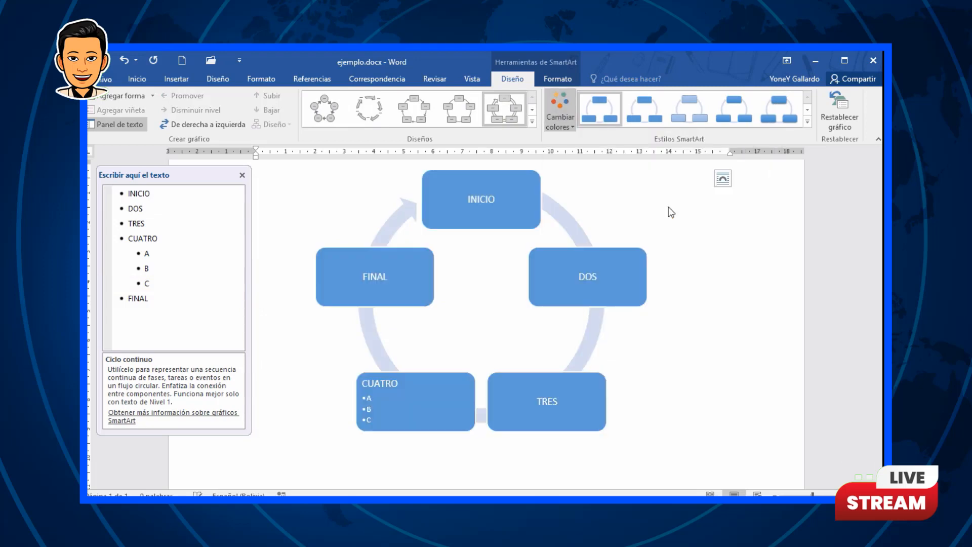
Step: Apply a 3D SmartArt style to the cycle graphic
{"action": "left_click", "coordinate": [806, 122]}
{"action": "left_click", "coordinate": [695, 178]}
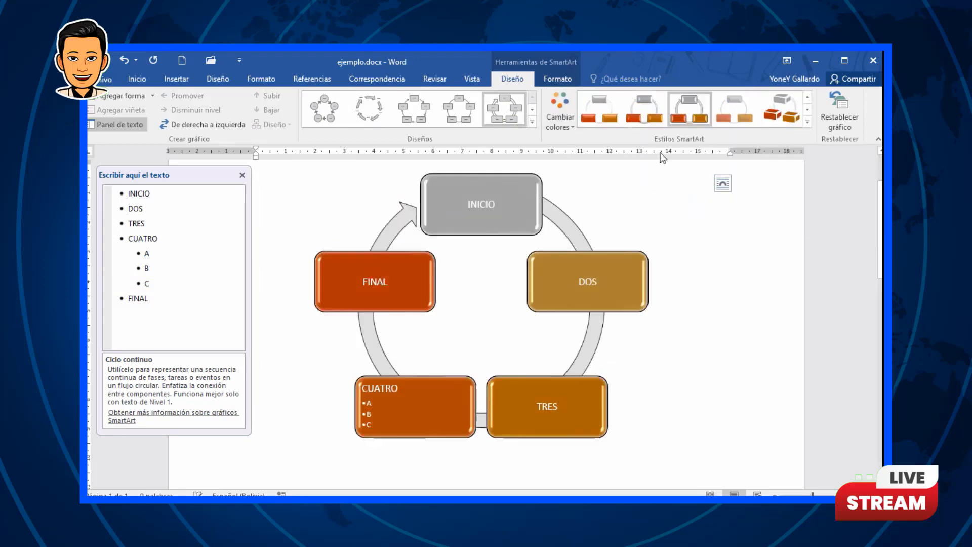
Step: Select the cycle SmartArt graphic and delete it from the document
{"action": "left_click", "coordinate": [555, 80]}
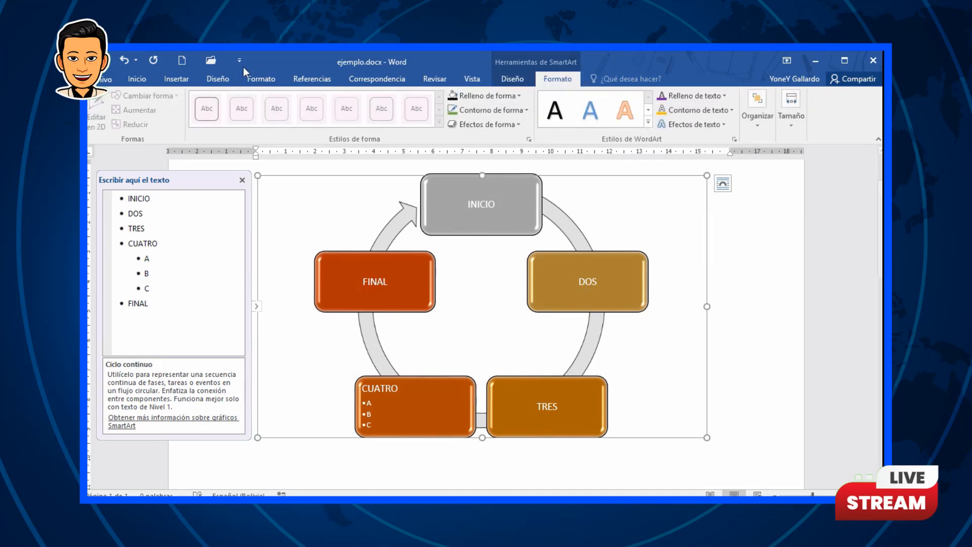
{"action": "left_click", "coordinate": [176, 79]}
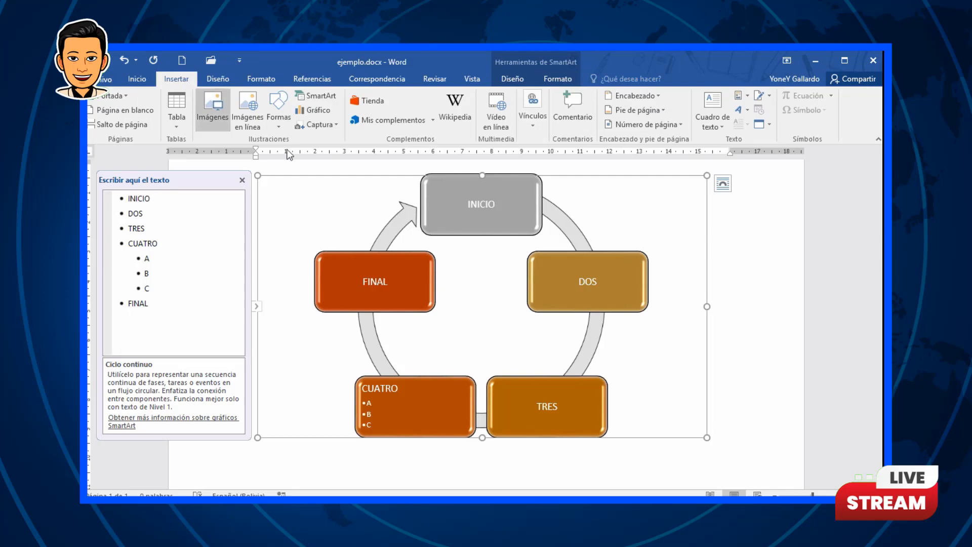
{"action": "left_click", "coordinate": [759, 319]}
{"action": "left_click", "coordinate": [576, 215]}
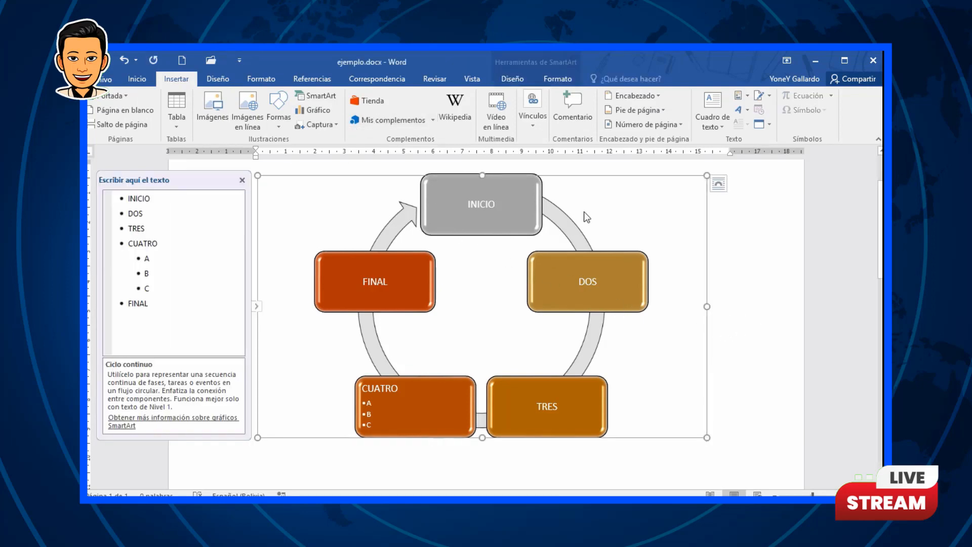
{"action": "key", "text": "Delete"}
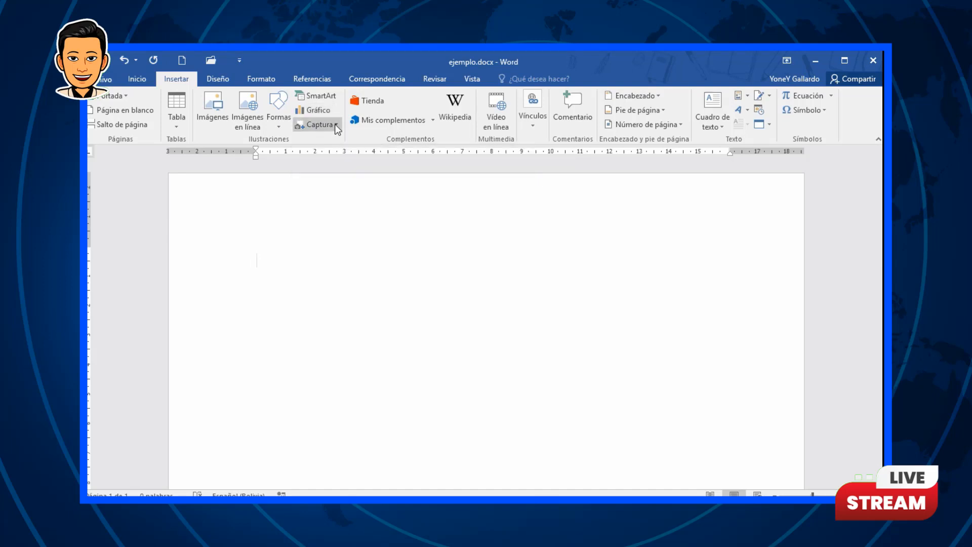
Step: Insert a screen clipping of the Sydney Opera House photo into the document
{"action": "left_click", "coordinate": [335, 123]}
{"action": "left_click", "coordinate": [336, 137]}
{"action": "left_click_drag", "start_coordinate": [132, 126], "coordinate": [696, 456]}
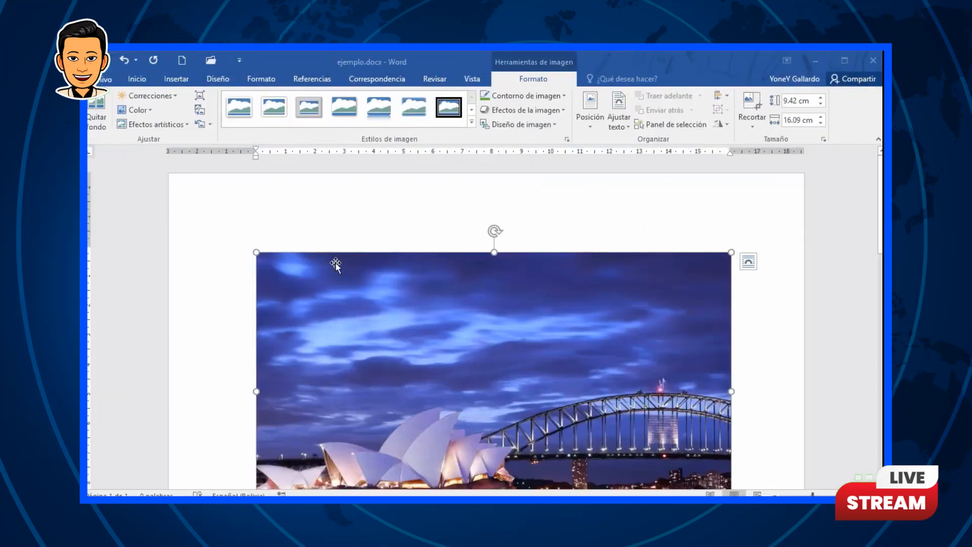
Step: Delete the inserted screen clipping
{"action": "scroll", "coordinate": [305, 269], "scroll_direction": "down", "scroll_amount": 1}
{"action": "scroll", "coordinate": [306, 269], "scroll_direction": "down", "scroll_amount": 1}
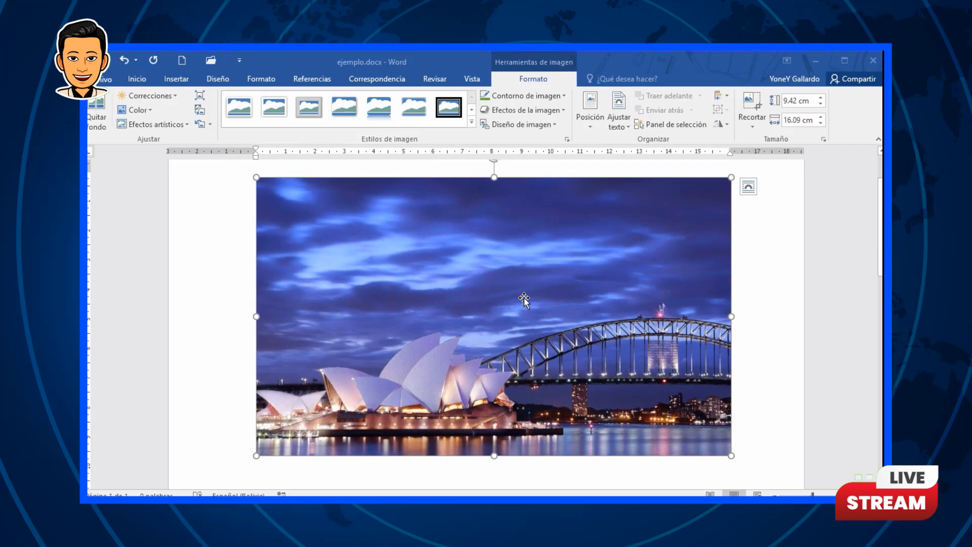
{"action": "key", "text": "Delete"}
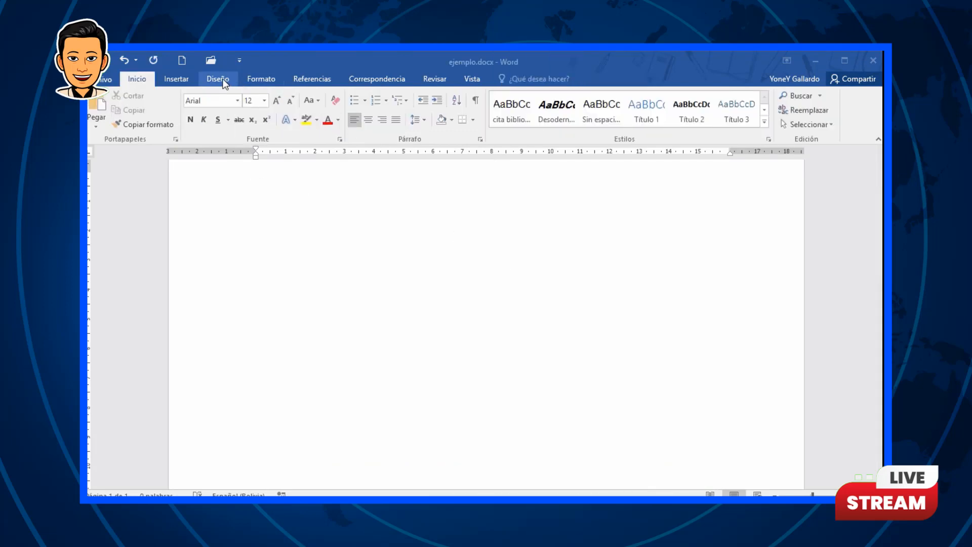
{"action": "left_click", "coordinate": [205, 81]}
{"action": "left_click", "coordinate": [180, 80]}
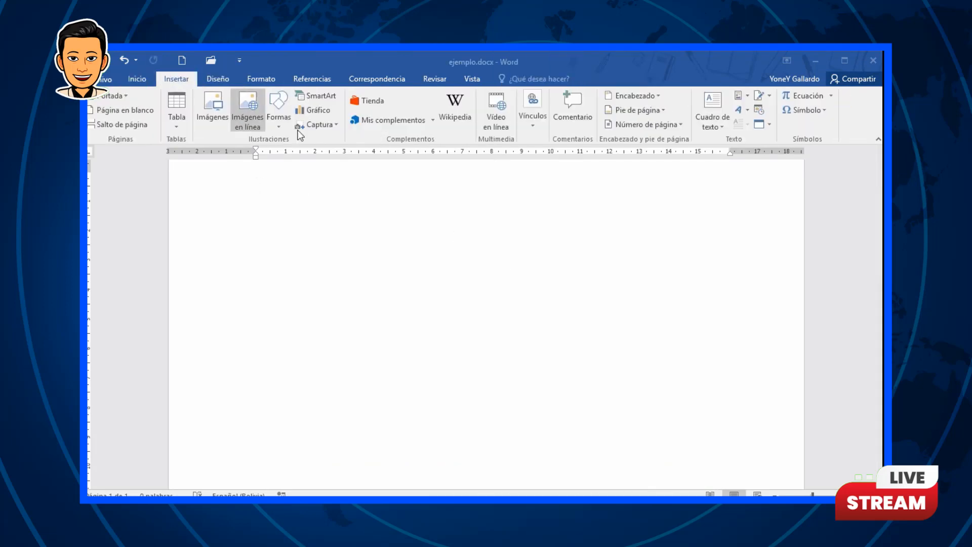
{"action": "left_click", "coordinate": [333, 126]}
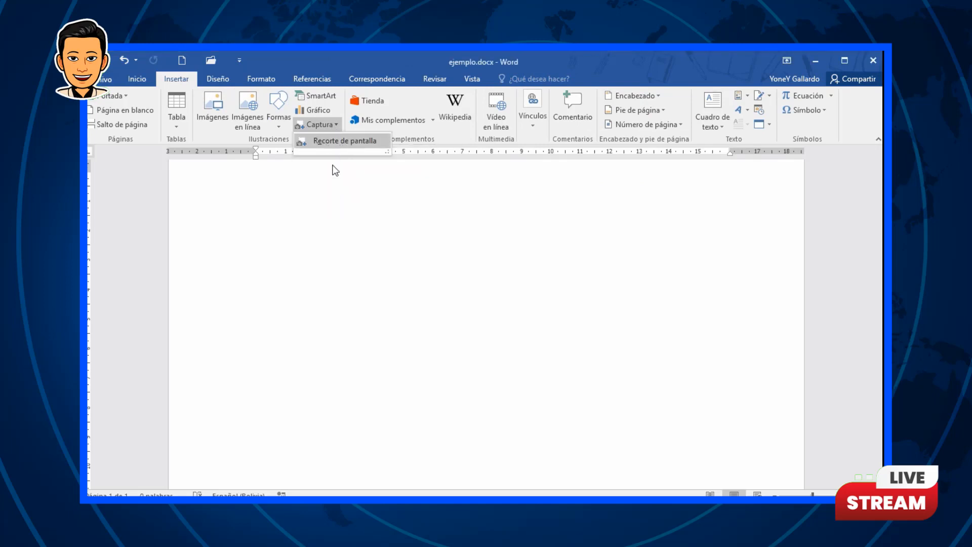
{"action": "left_click", "coordinate": [390, 252]}
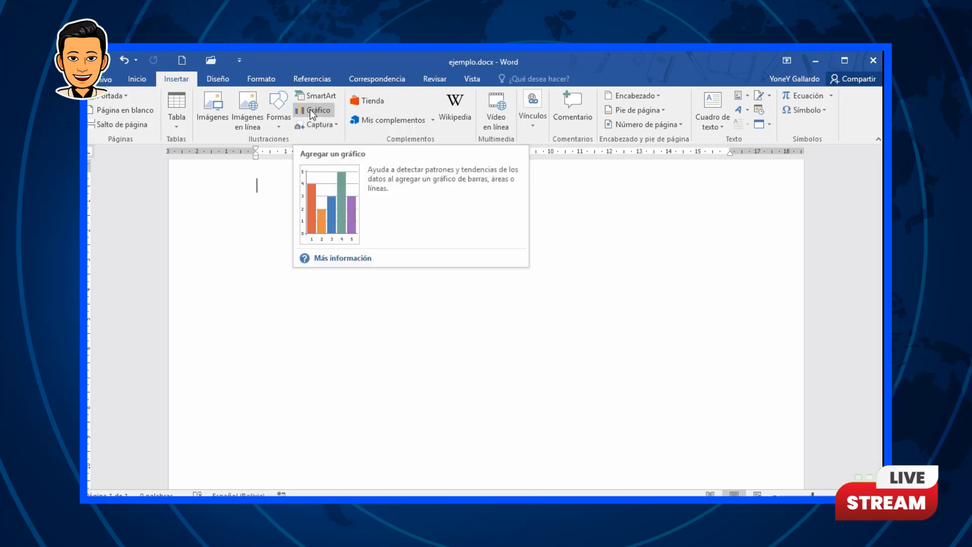